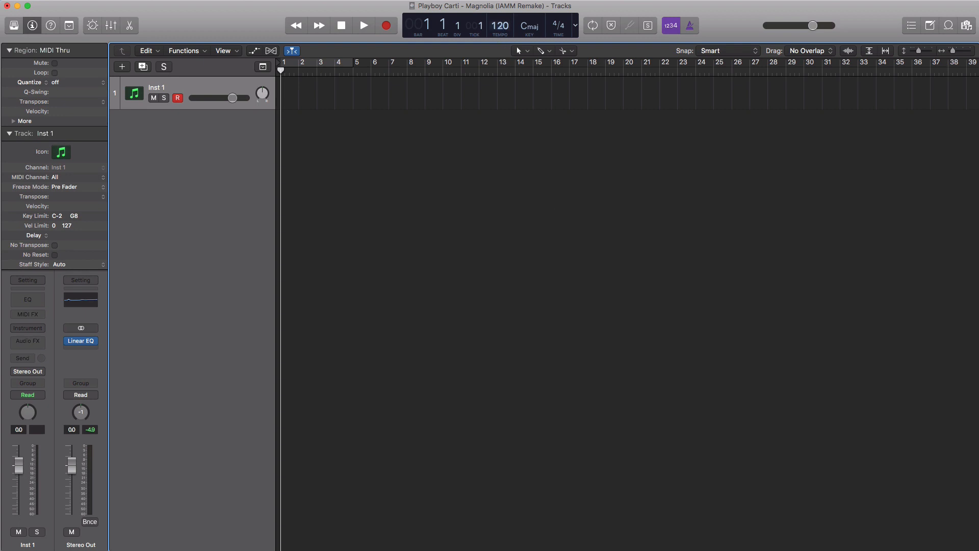
Step: Set the project tempo to 163 and create an empty two-bar MIDI region over bars 12 and 13 on the instrument track
double_click(501, 26)
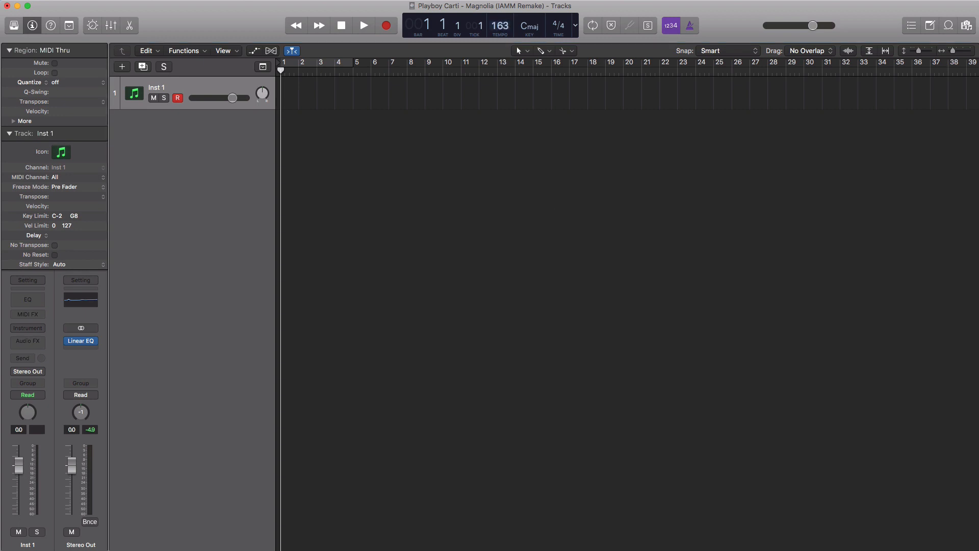
left_click_drag(485, 72, 511, 103)
double_click(493, 92)
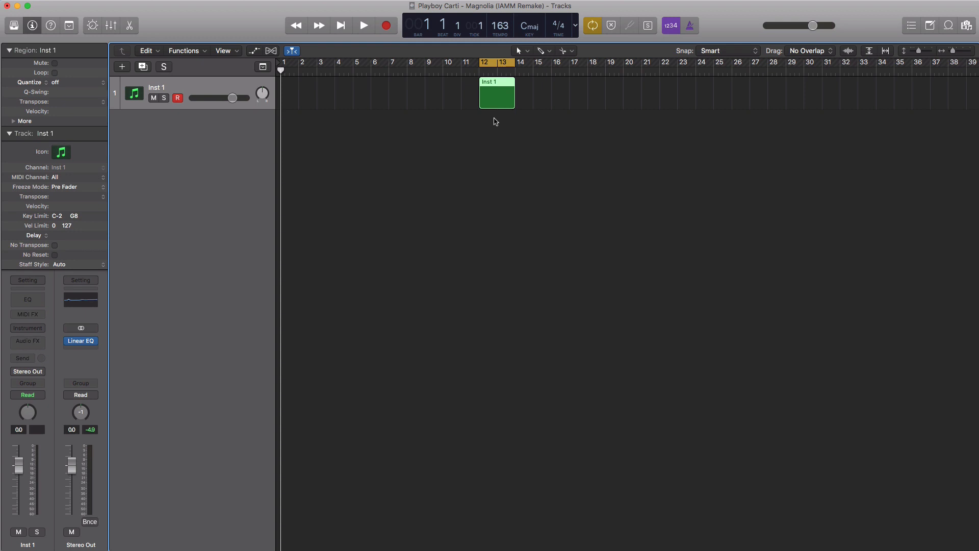
Step: Load the ES2 synth on the track and choose its Cosmic Strings Bright preset
left_click(35, 330)
key("Escape")
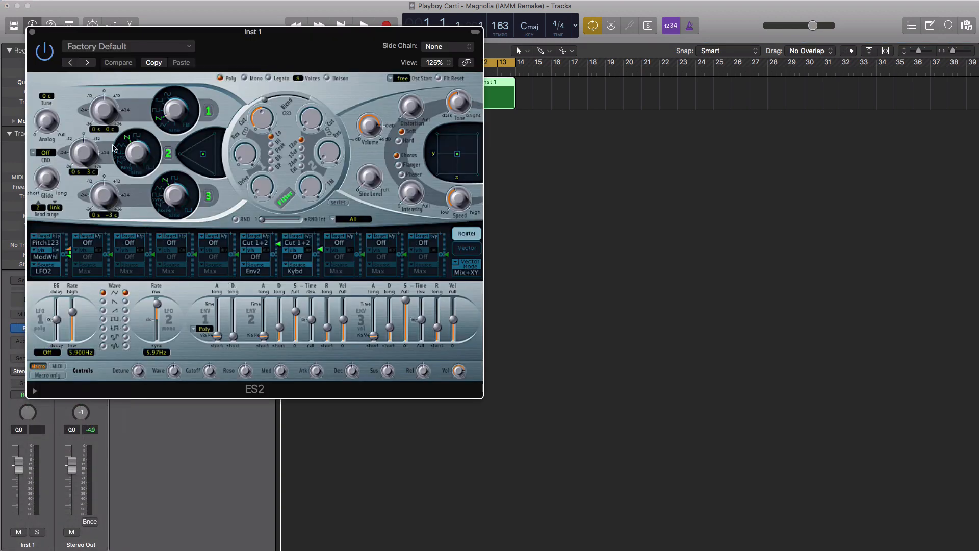
left_click_drag(284, 46, 496, 20)
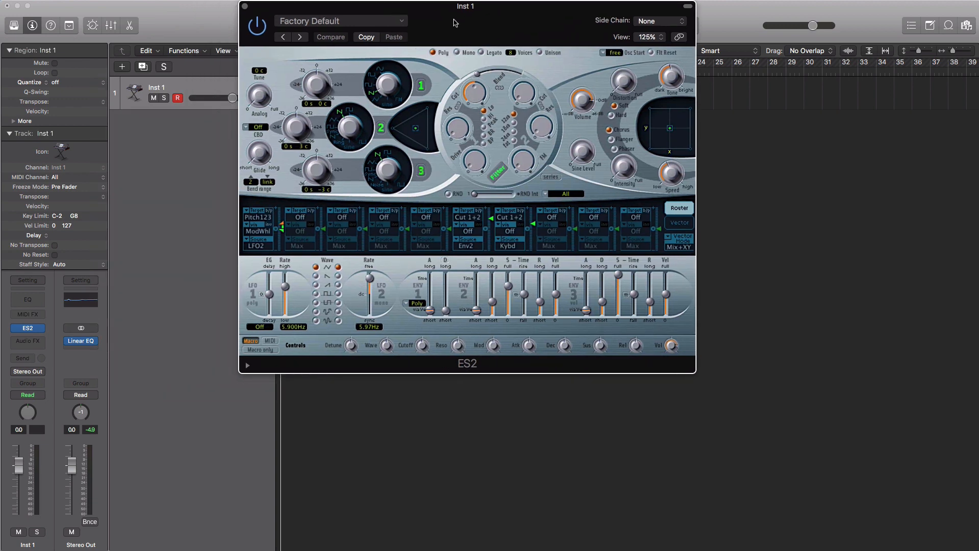
left_click(402, 22)
scroll(378, 288, "down", 5)
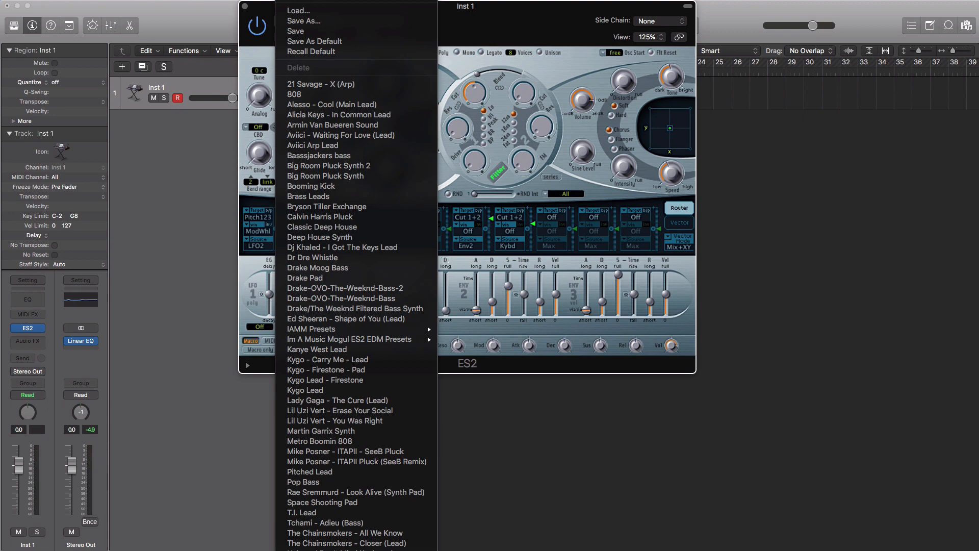
left_click(470, 549)
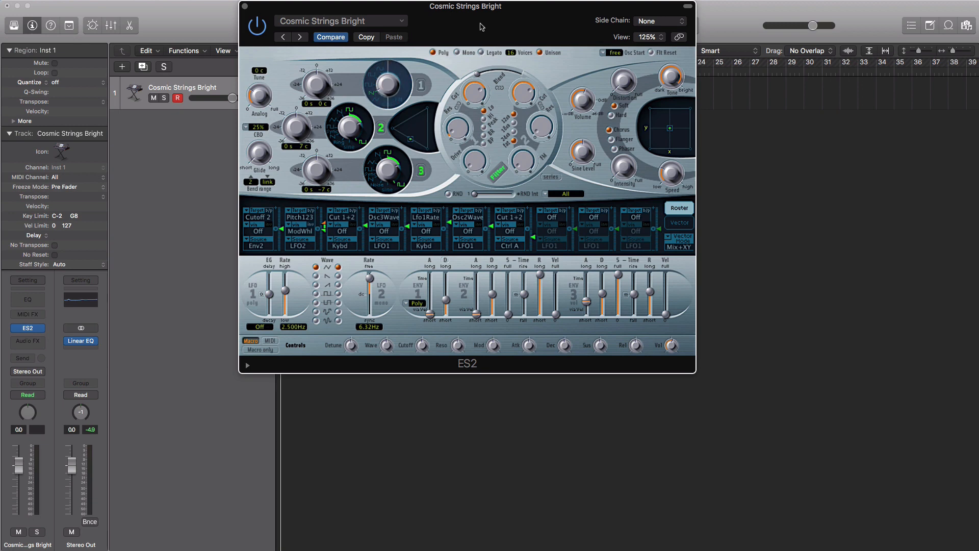
left_click_drag(482, 27, 510, 71)
left_click(274, 51)
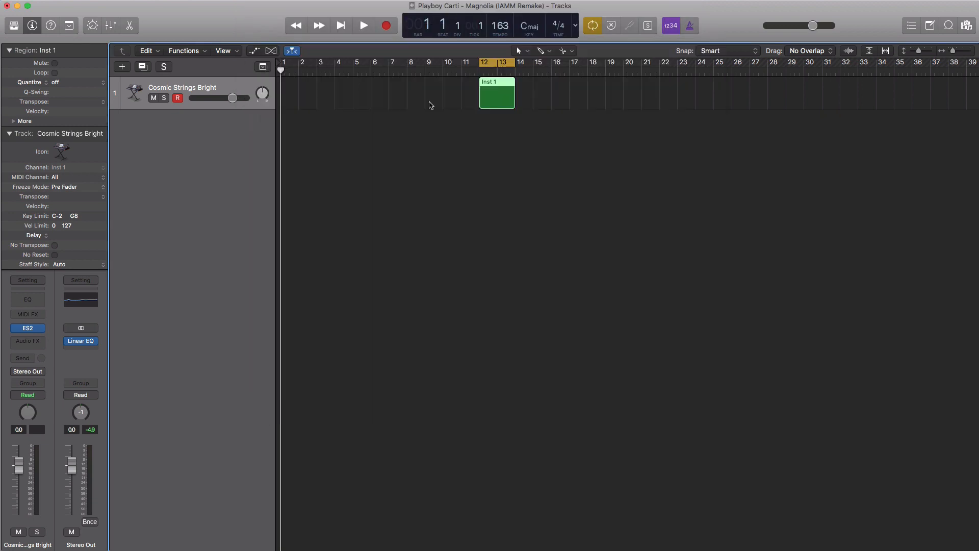
Step: Open the region for note editing, enter a B1, B2, D3 and F#3 chord at the start of bar 12, and play it
double_click(505, 100)
scroll(301, 520, "down", 5)
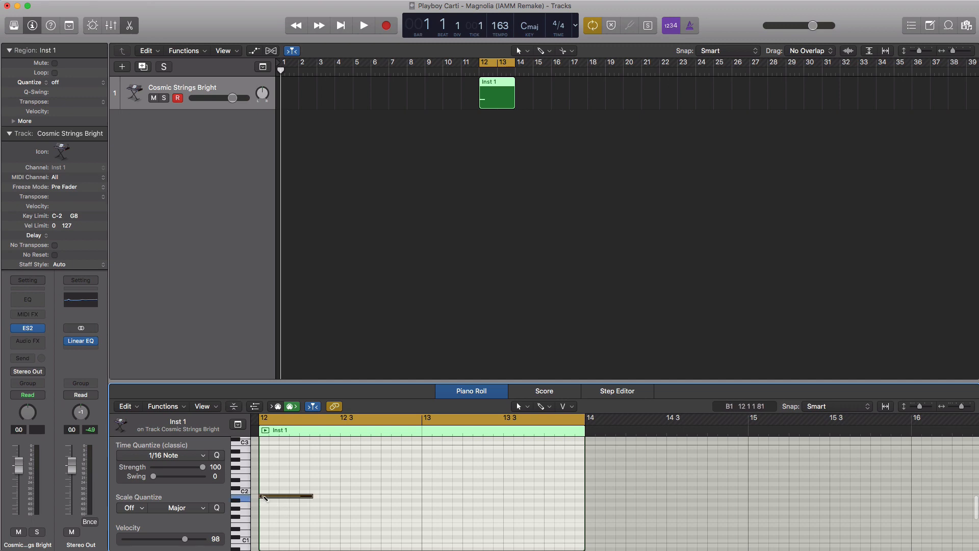
left_click(295, 496)
scroll(278, 495, "up", 4)
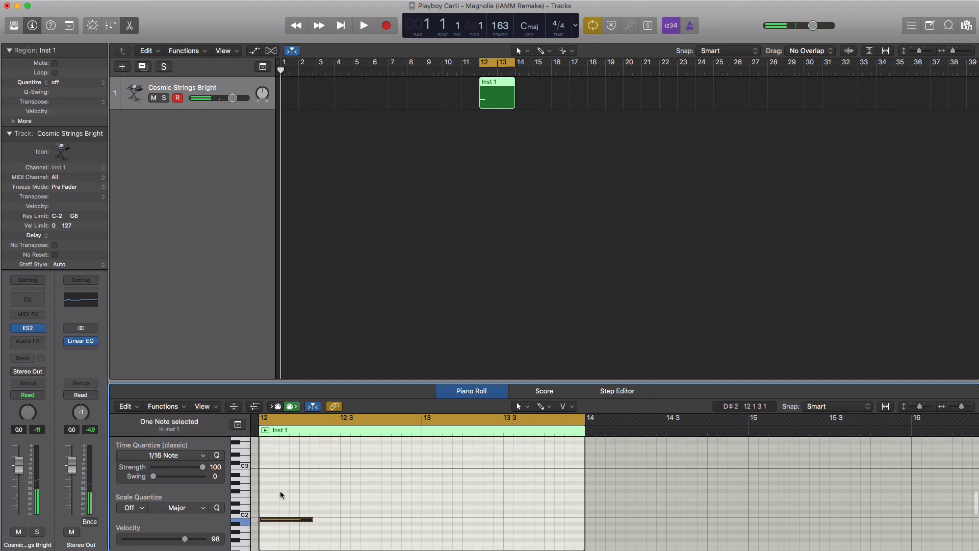
left_click(272, 490)
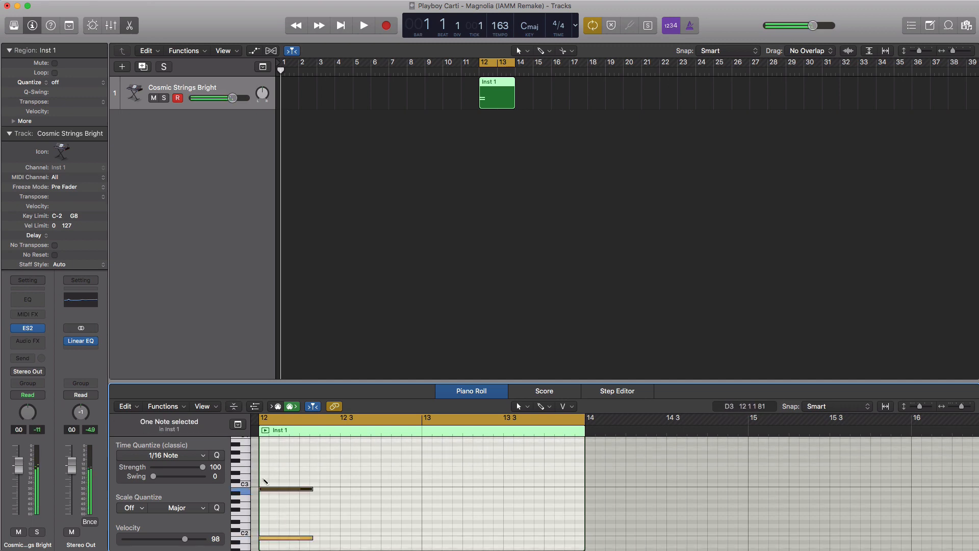
left_click(265, 477)
left_click(266, 461)
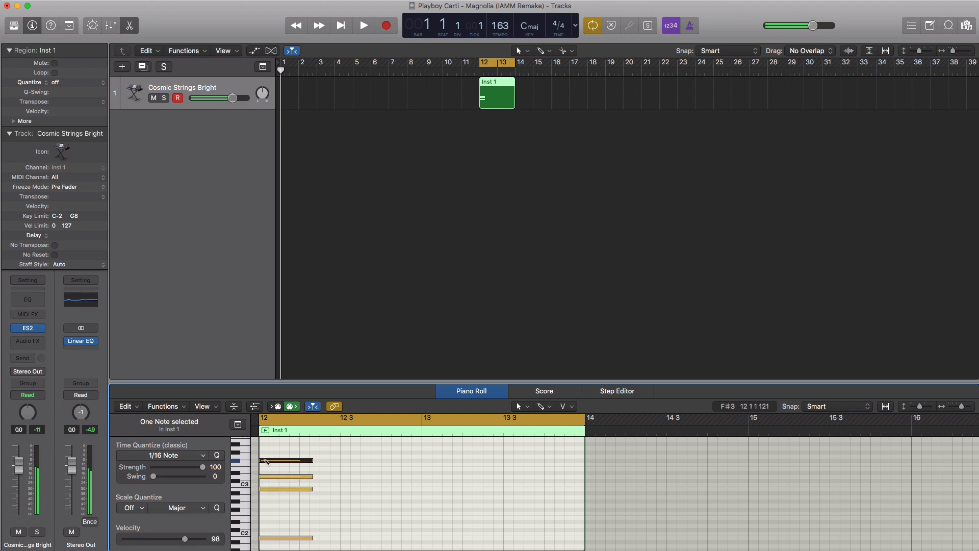
key("space")
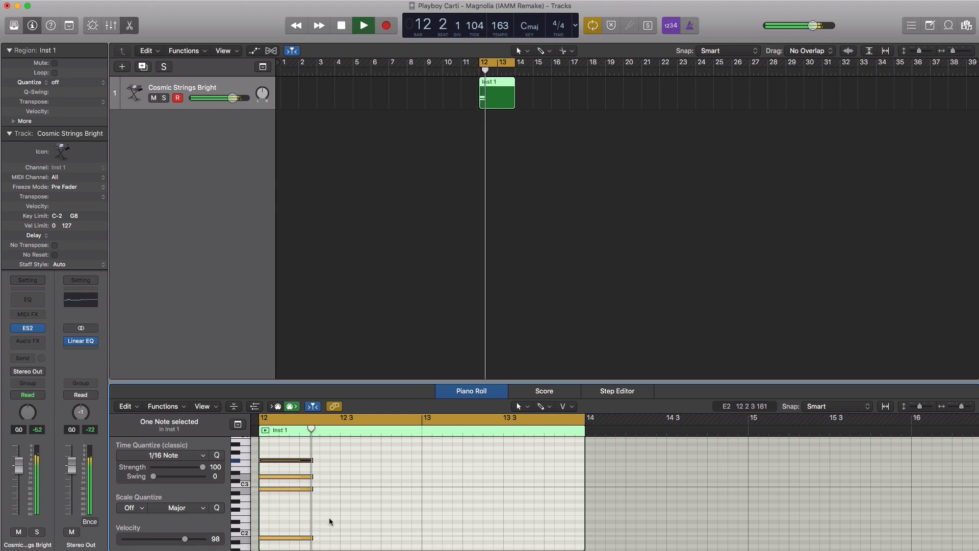
key("space")
Step: Copy the chord to 12.3, 13 and 13.3 so it repeats every half bar, and play the loop
left_click_drag(329, 541, 360, 462)
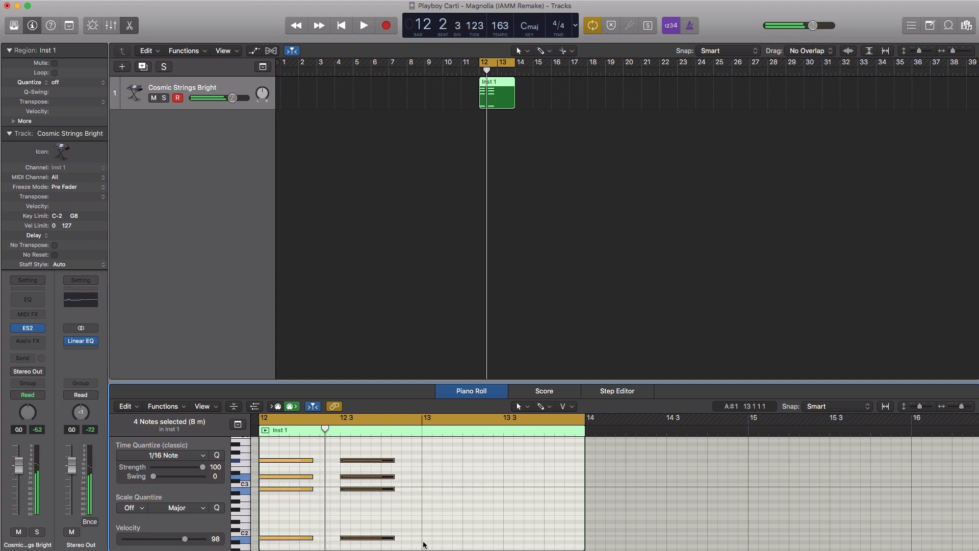
left_click_drag(422, 544, 457, 461)
key("space")
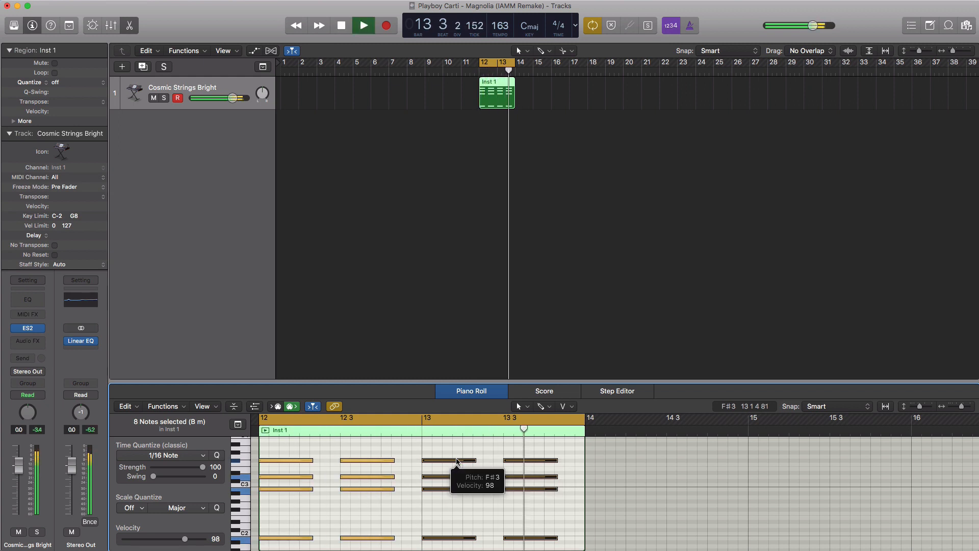
key("space")
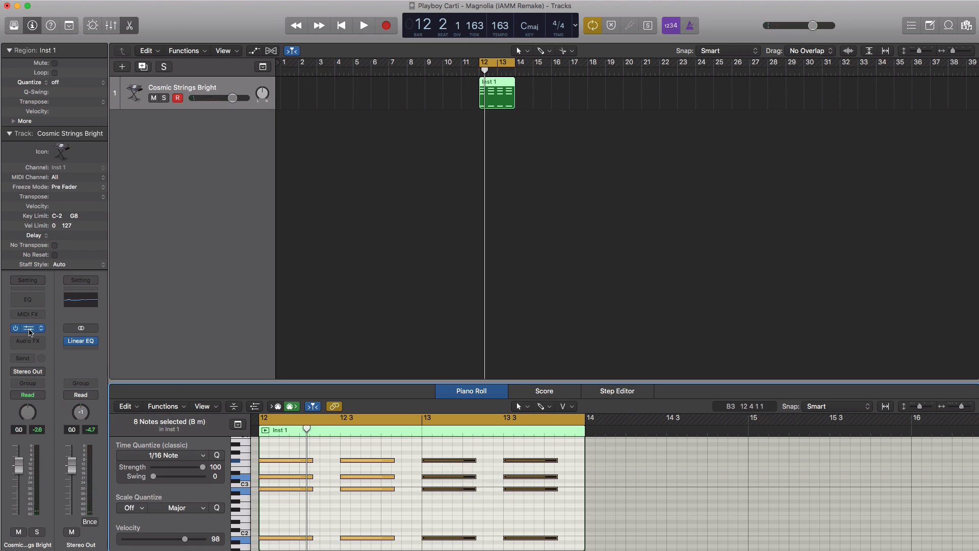
Step: Open the ES2 settings and raise the first filter's resonance to about 0.38 while auditioning the chord loop
left_click(29, 329)
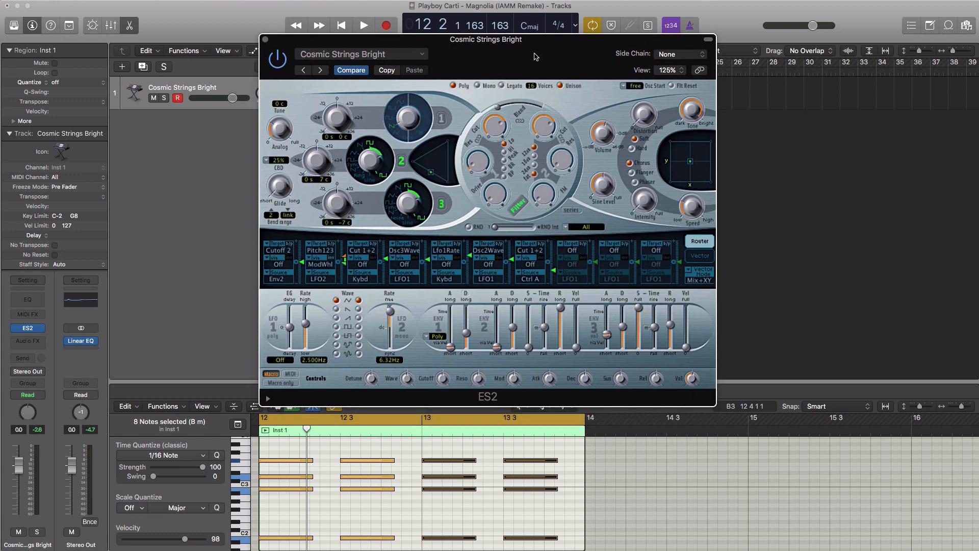
key("space")
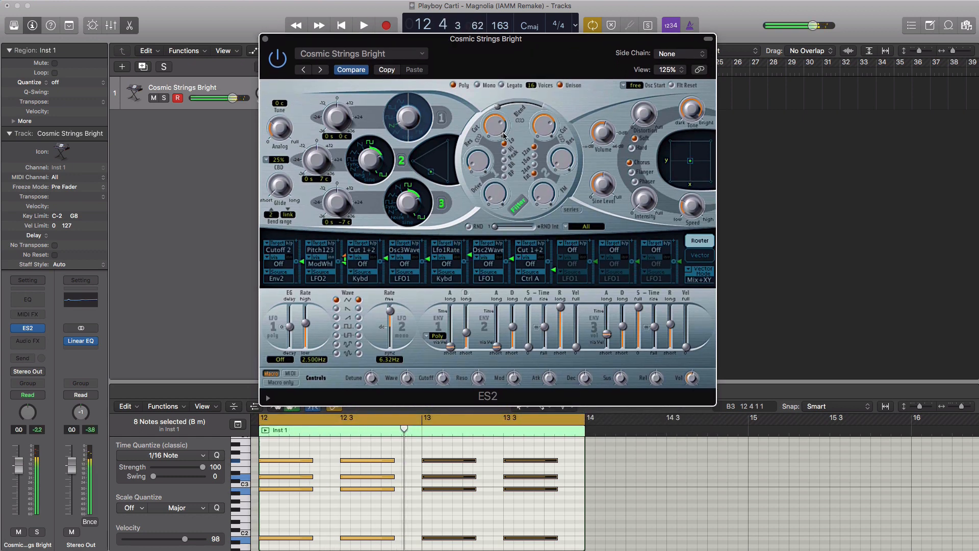
key("space")
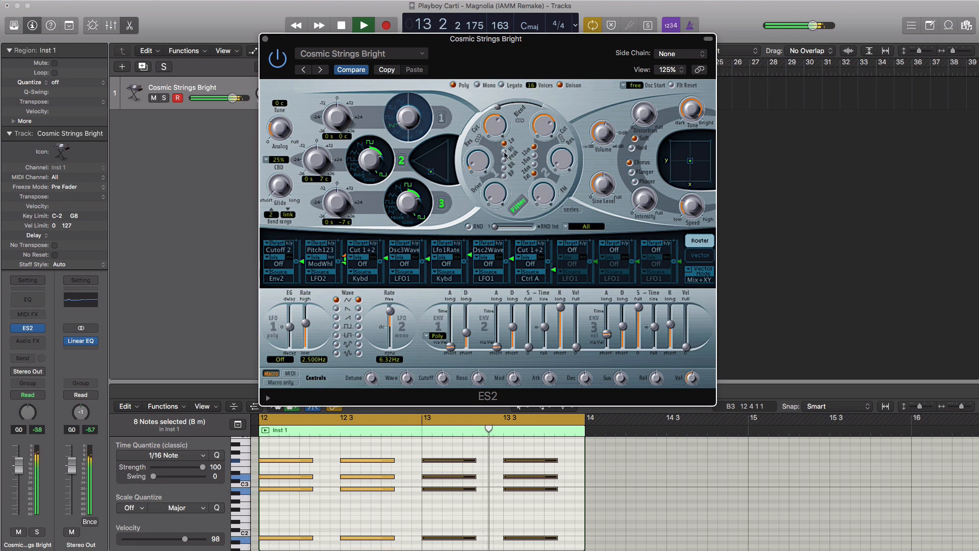
key("space")
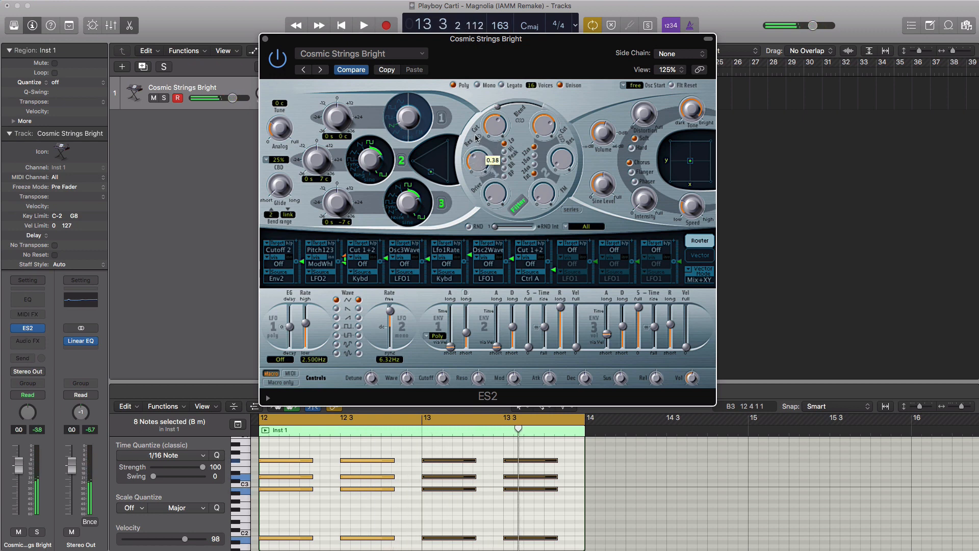
key("space")
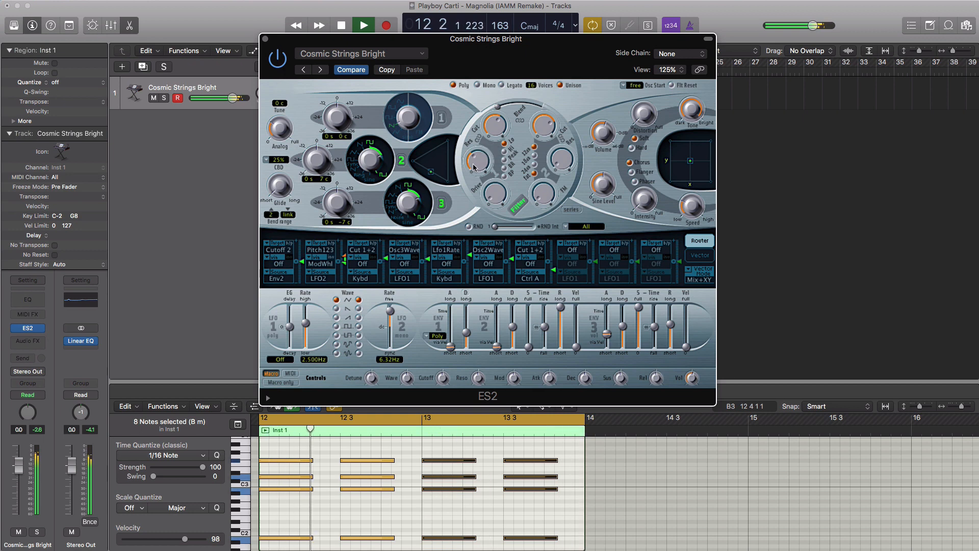
Step: Play the chord loop a few times to check the adjusted ES2 sound, and close the synth
key("space")
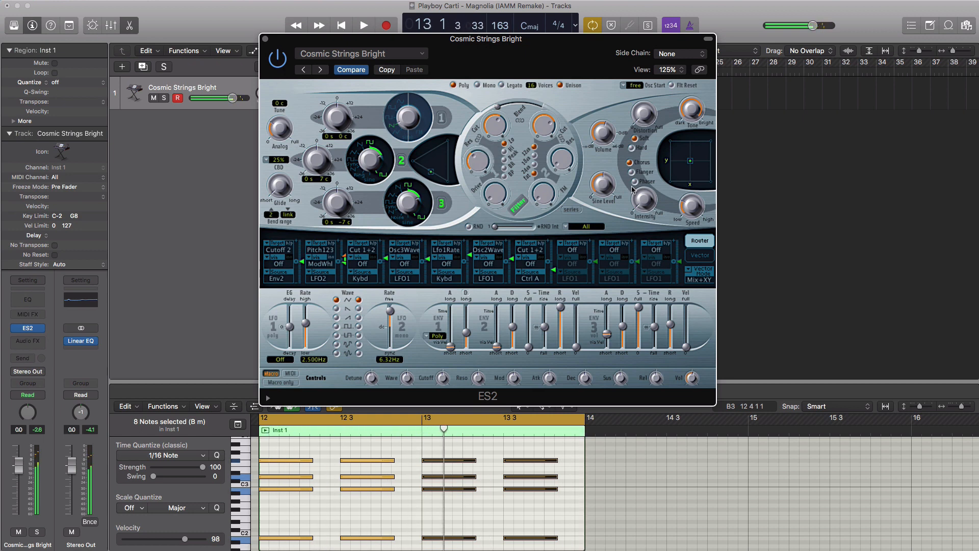
key("space")
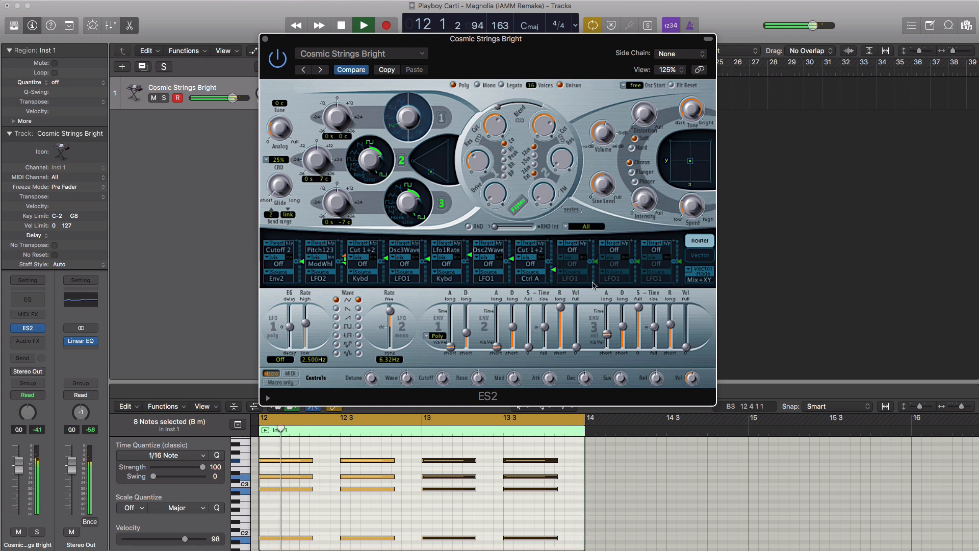
key("space")
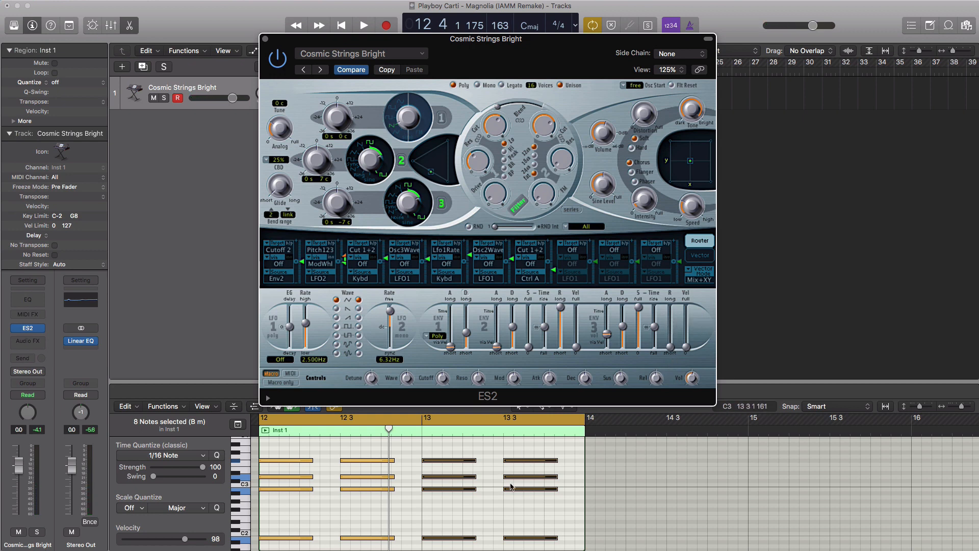
key("space")
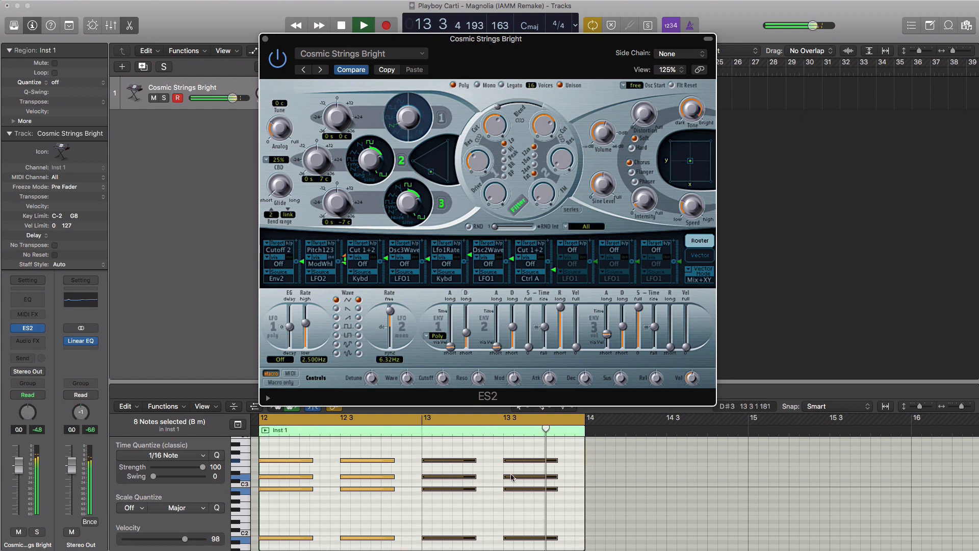
key("space")
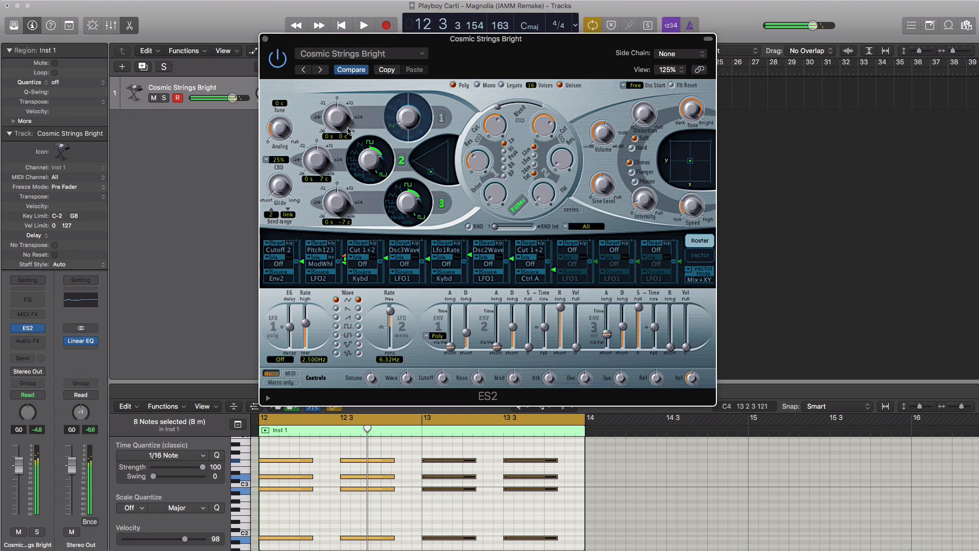
left_click(264, 39)
Step: Add a Channel EQ to the synth track and set its low cut to about 370 Hz during playback
left_click(26, 300)
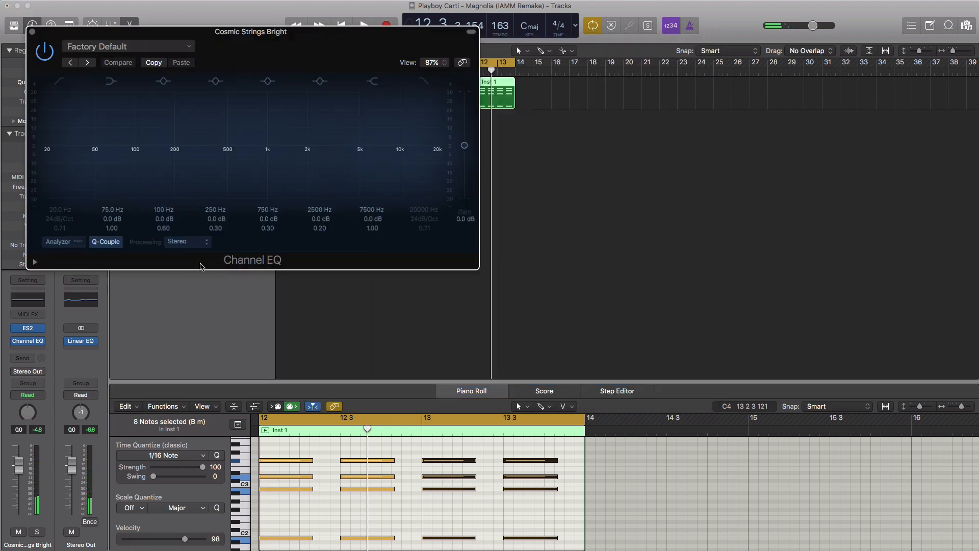
left_click_drag(275, 54, 541, 115)
left_click(308, 212)
key("space")
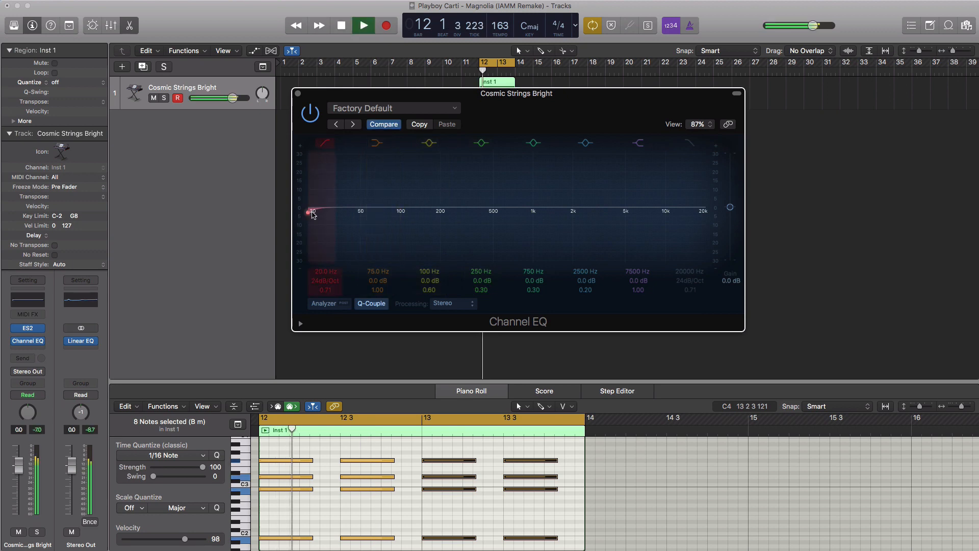
left_click_drag(352, 217, 497, 213)
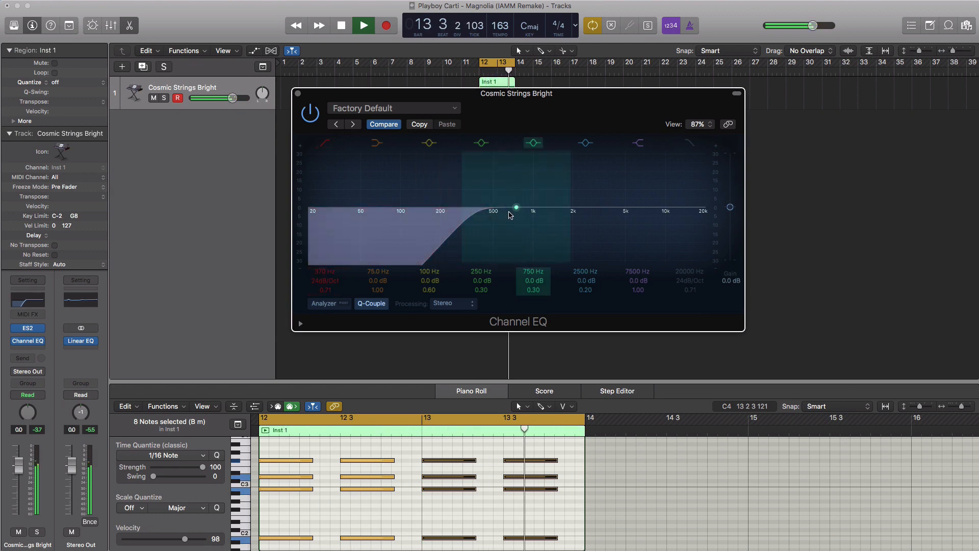
key("space")
Step: Boost the EQ by 4.5 dB at 520 Hz, cut 4 dB at 4950 Hz, and audition the result
left_click_drag(584, 207, 489, 199)
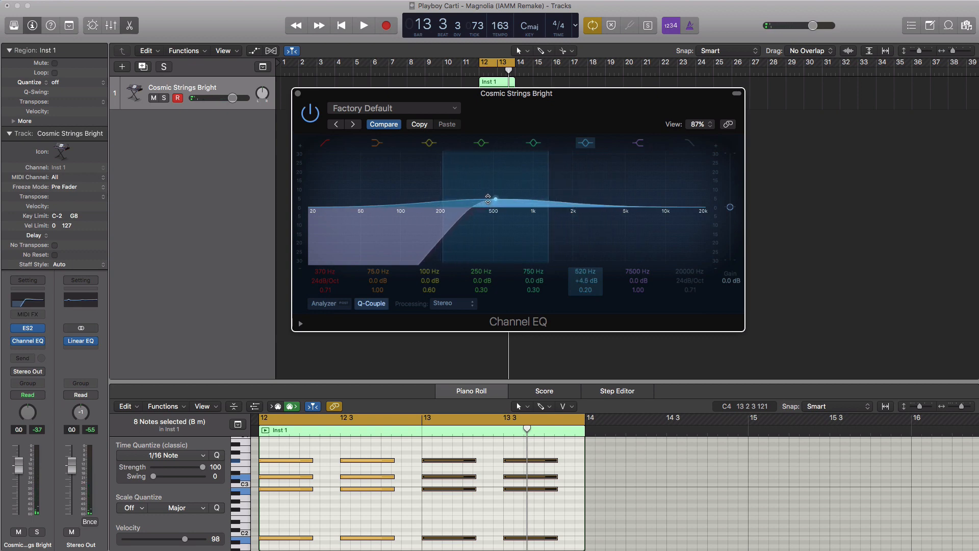
key("space")
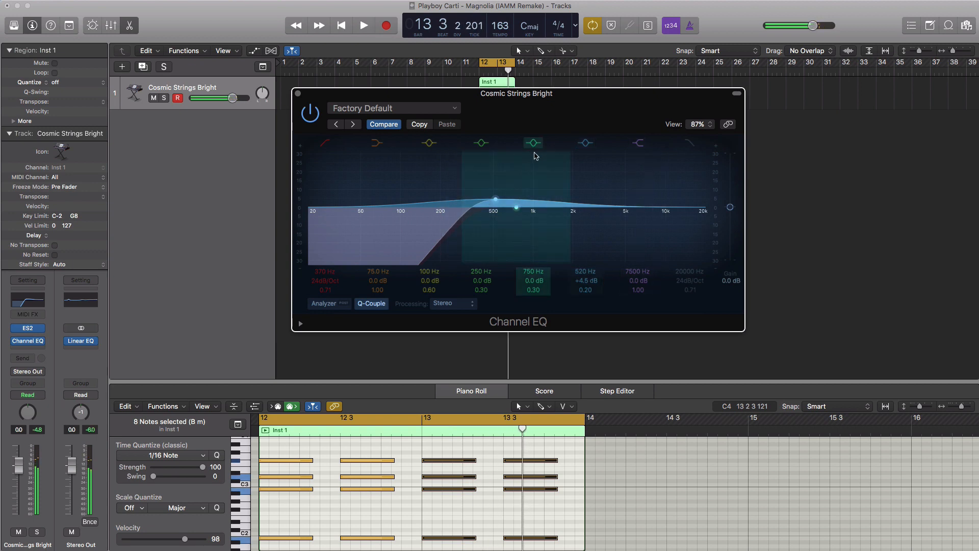
left_click_drag(526, 216, 637, 220)
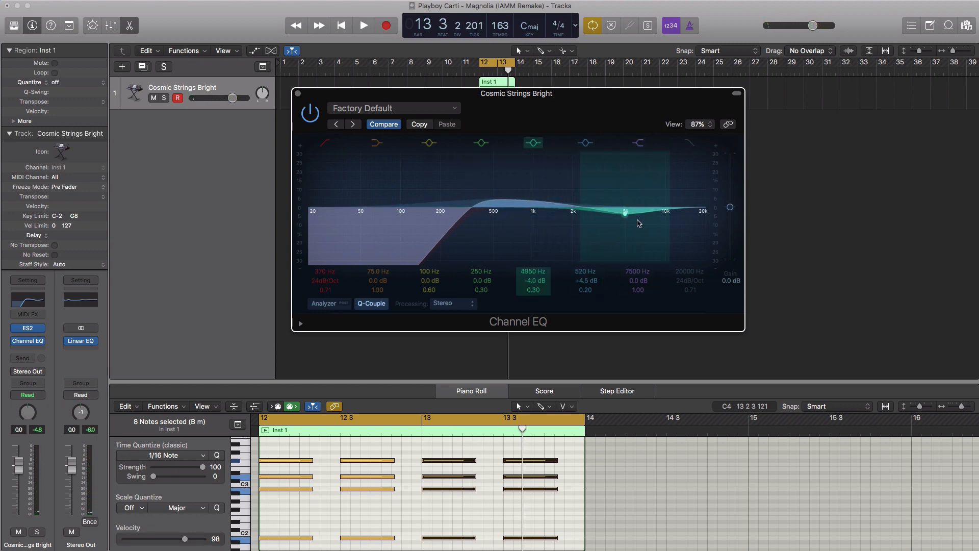
key("space")
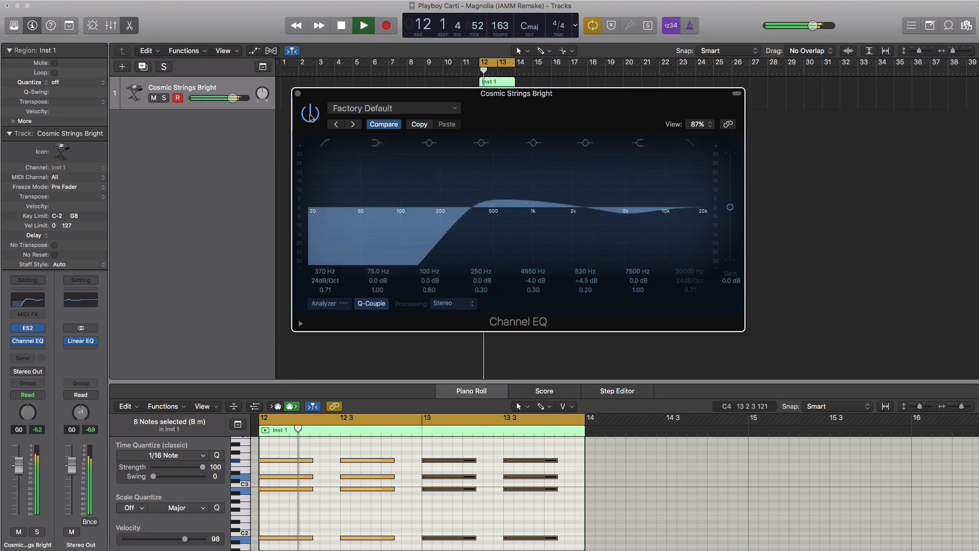
key("space")
left_click(297, 93)
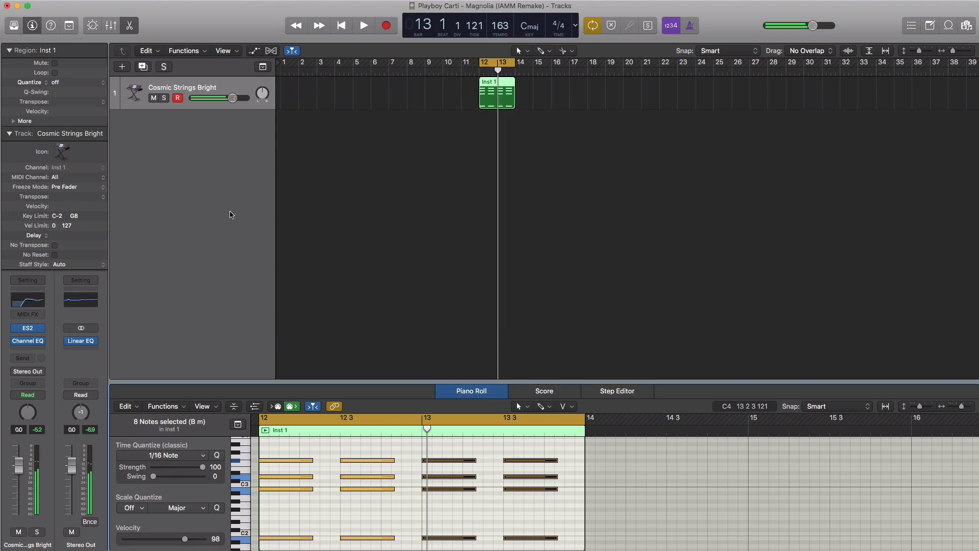
Step: Add a stereo Stereo Delay to the synth track and lower its right output mix to 15% while the loop plays
left_click(44, 350)
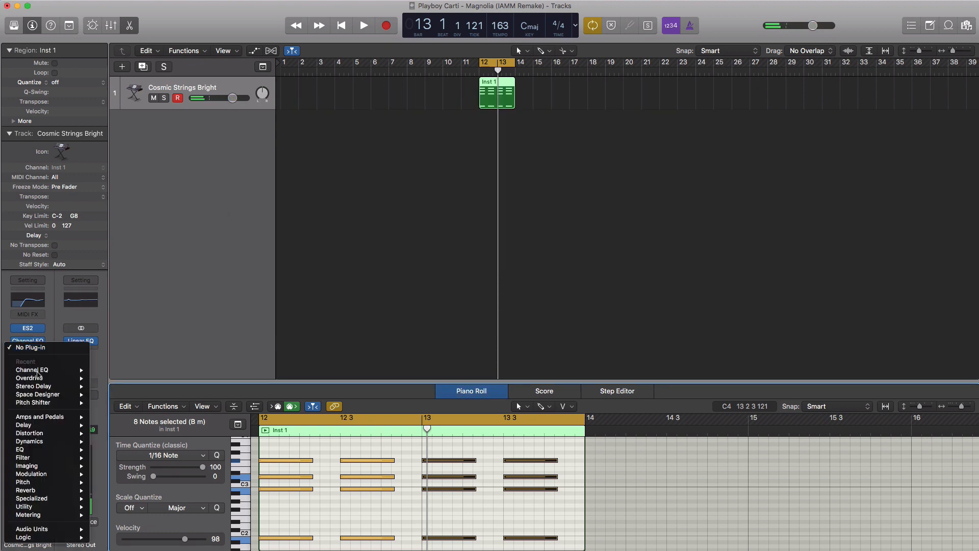
mouse_move(36, 425)
mouse_move(127, 457)
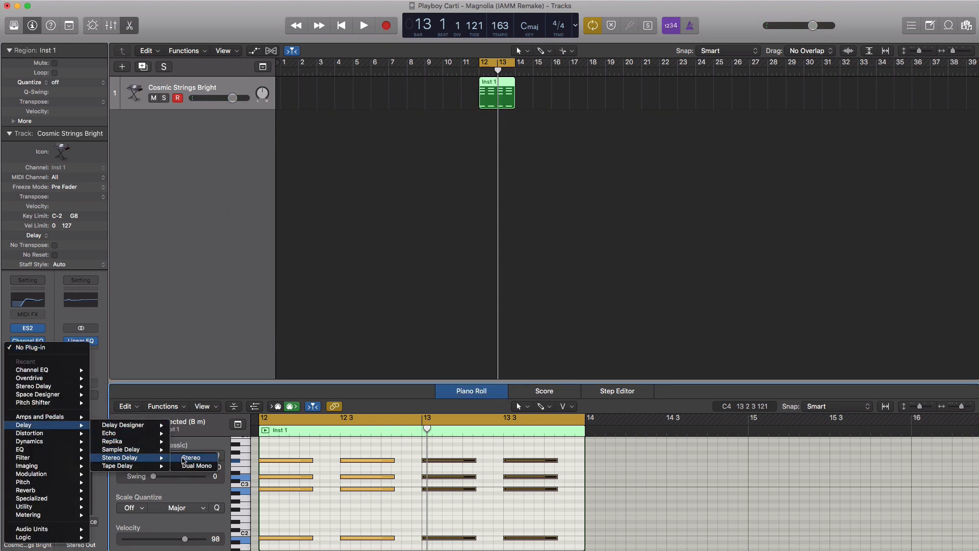
left_click(190, 459)
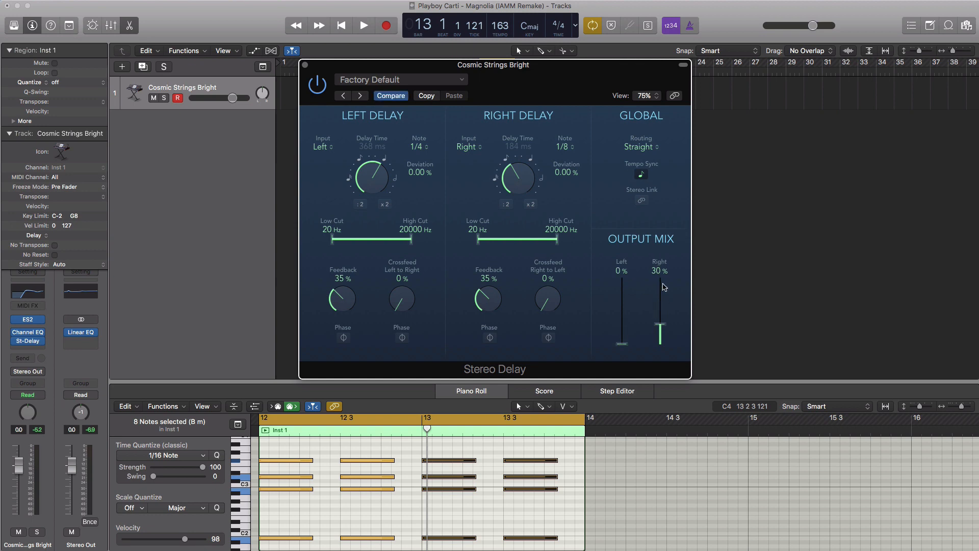
key("space")
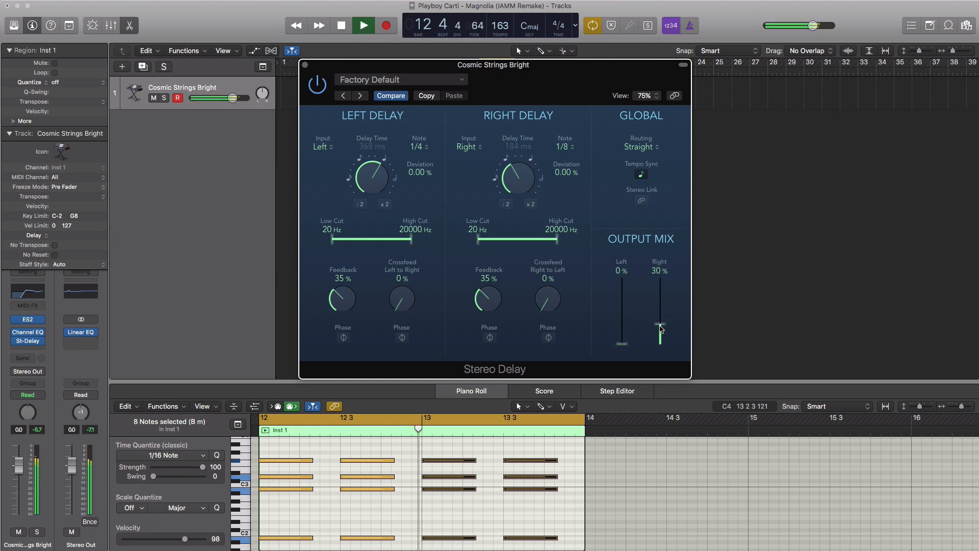
left_click_drag(660, 325, 661, 338)
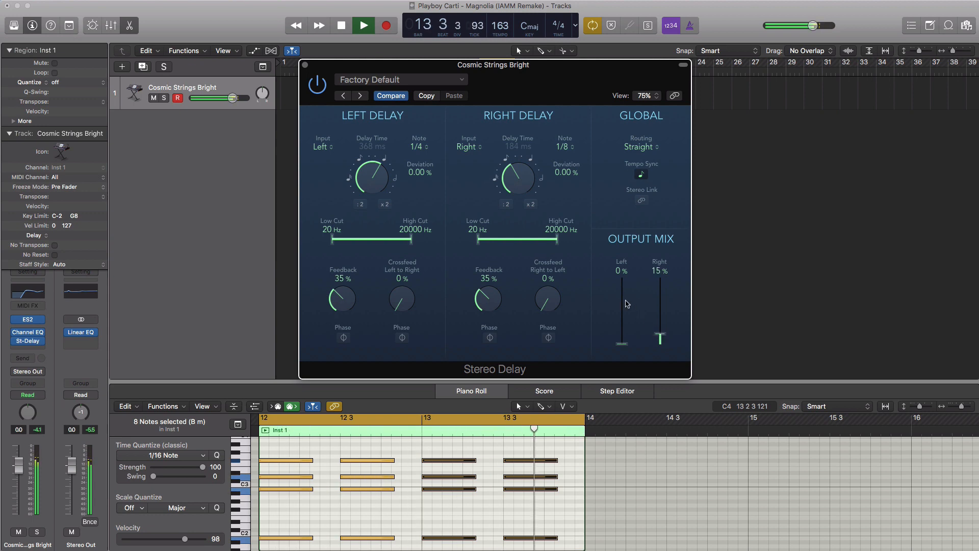
Step: Set the delay's right feedback to 25%, audition the loop, and close the delay window
key("space")
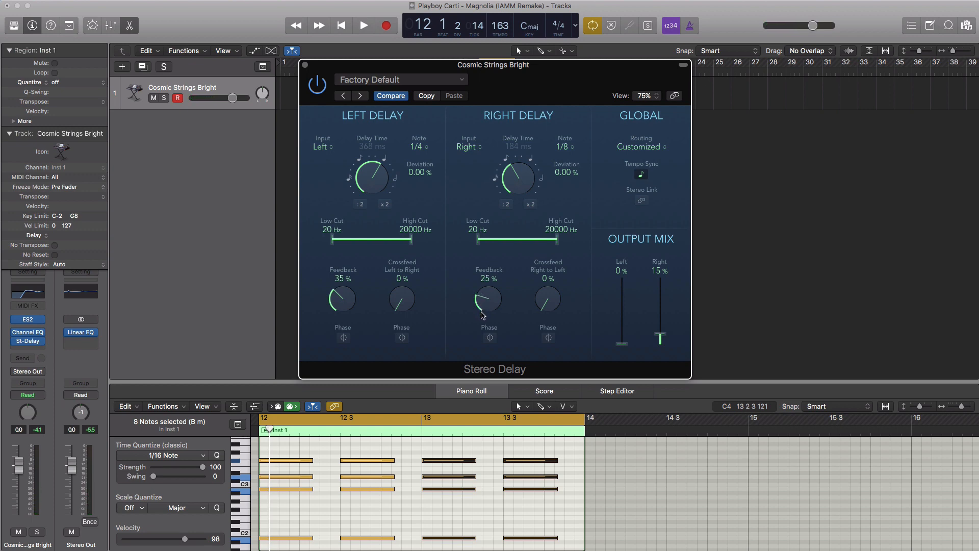
key("space")
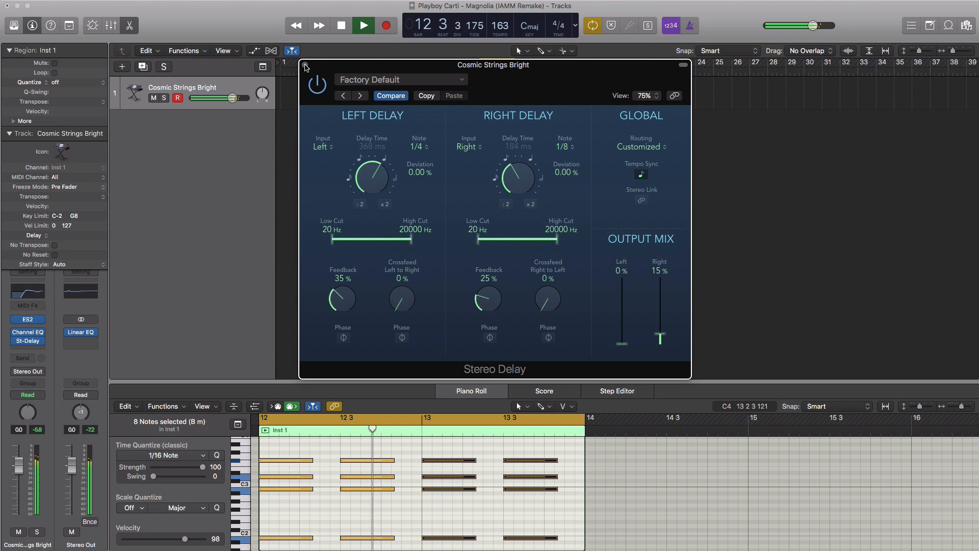
left_click(306, 65)
key("space")
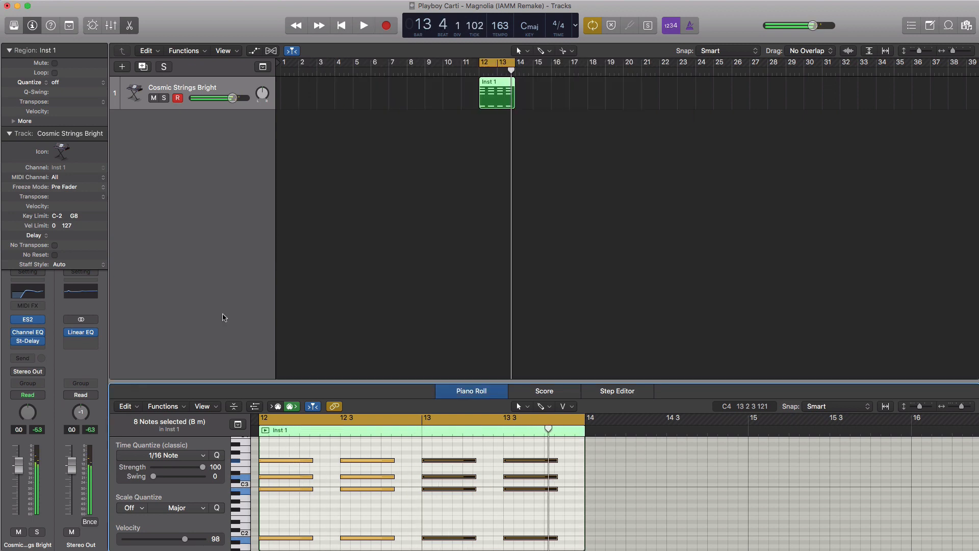
Step: Add an Overdrive with its tone at 2000 Hz to the synth track, and lower the track's volume to -9.8 dB during playback
left_click(31, 351)
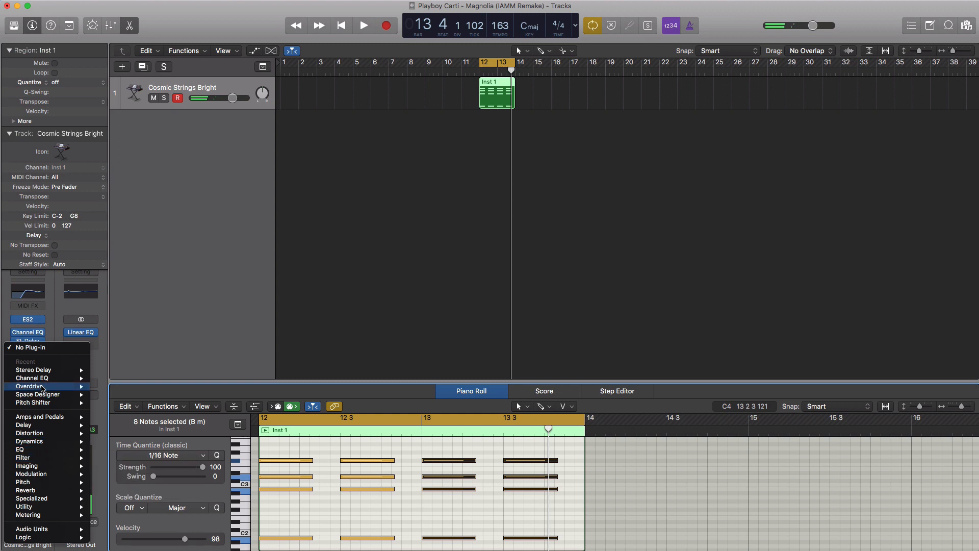
left_click(51, 388)
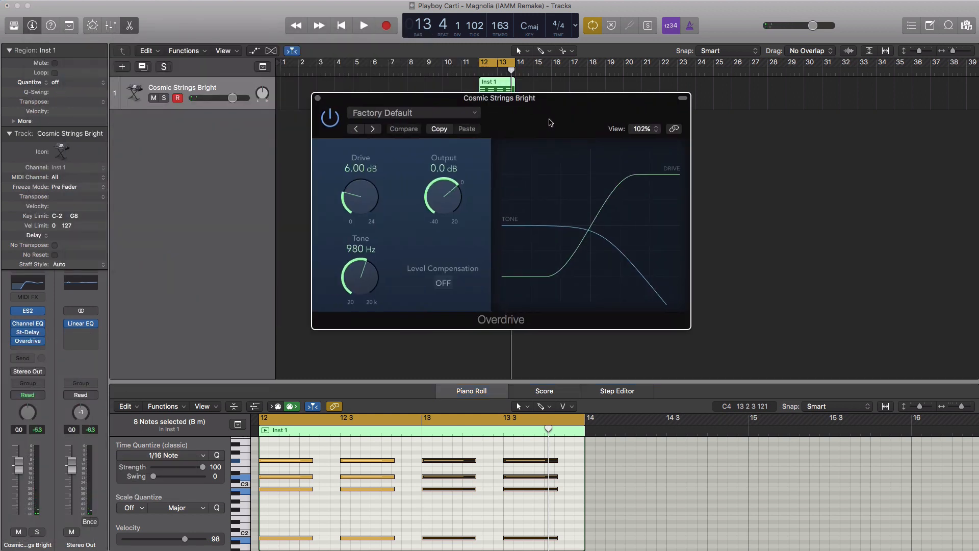
key("space")
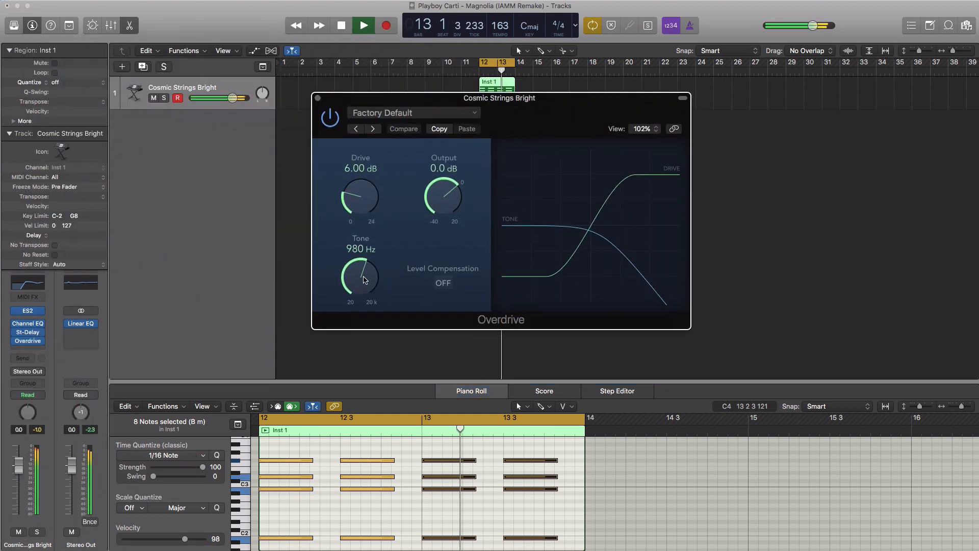
left_click_drag(363, 278, 367, 262)
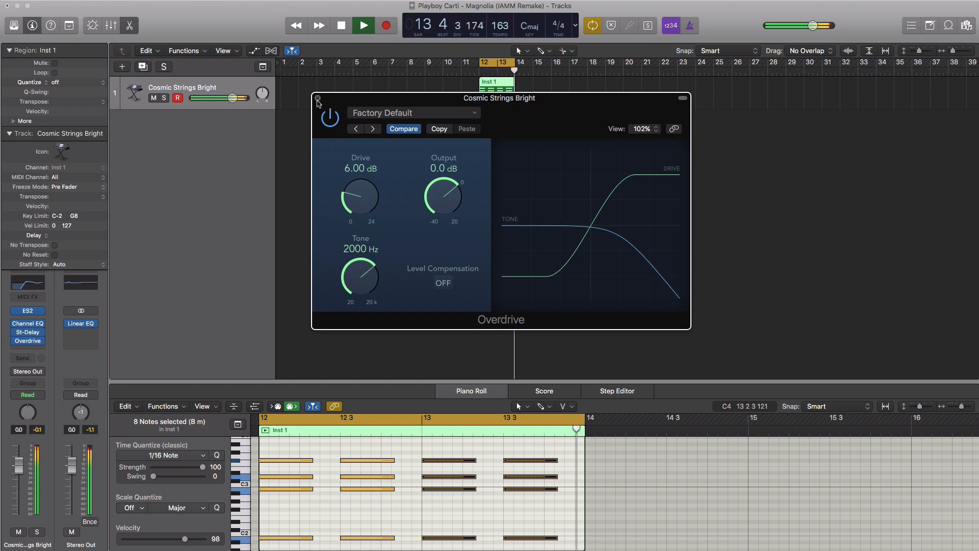
left_click(317, 98)
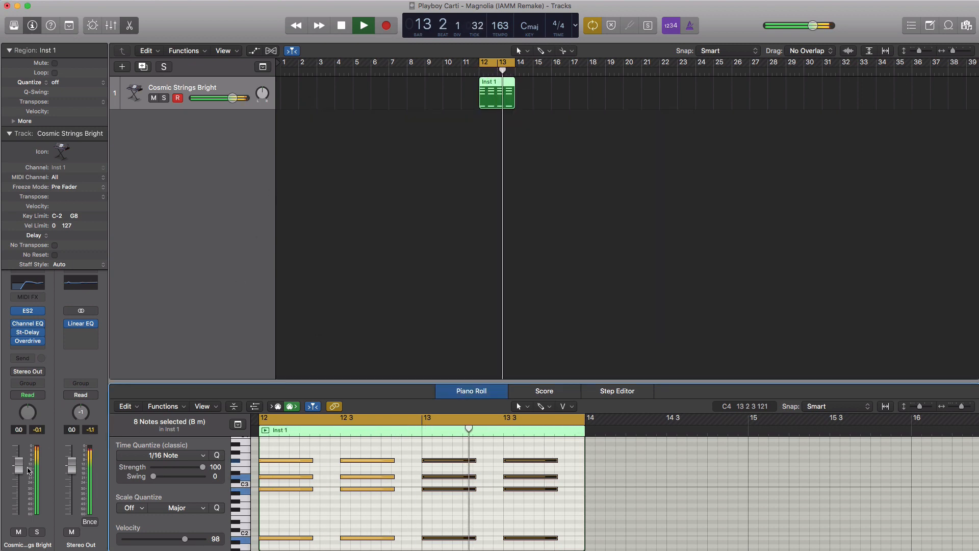
left_click_drag(19, 465, 19, 487)
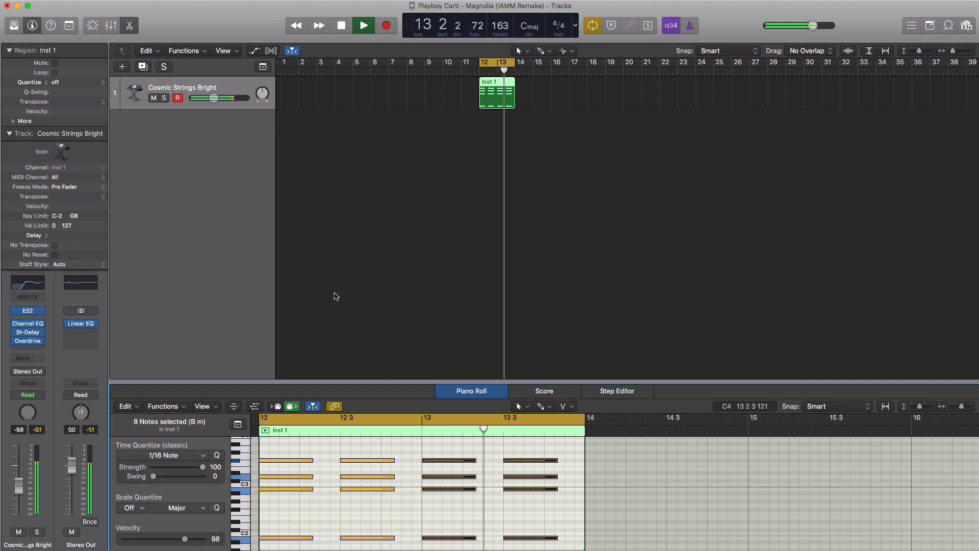
key("space")
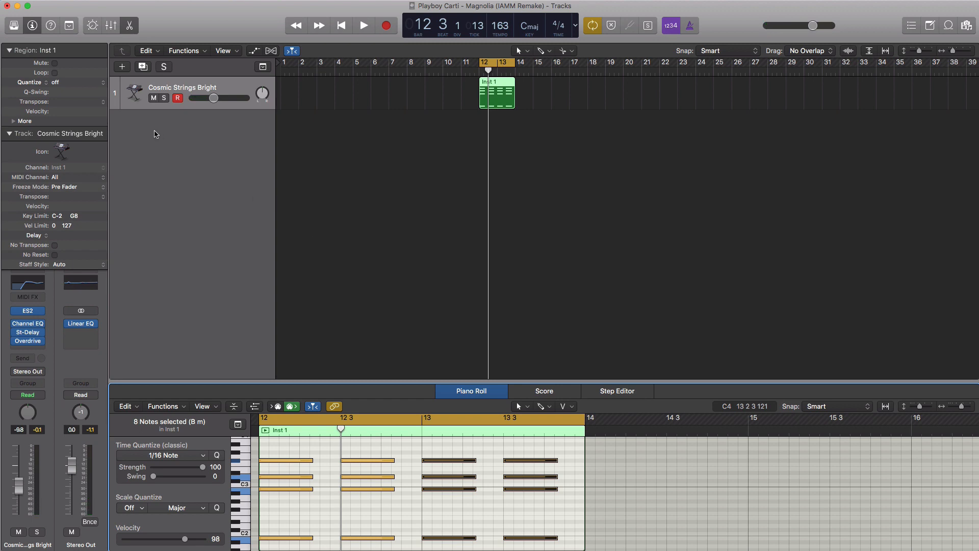
Step: Create a second instrument track with the Wide Suitcase electric piano patch, copy the chord region onto it at bar 12, and play it
double_click(182, 145)
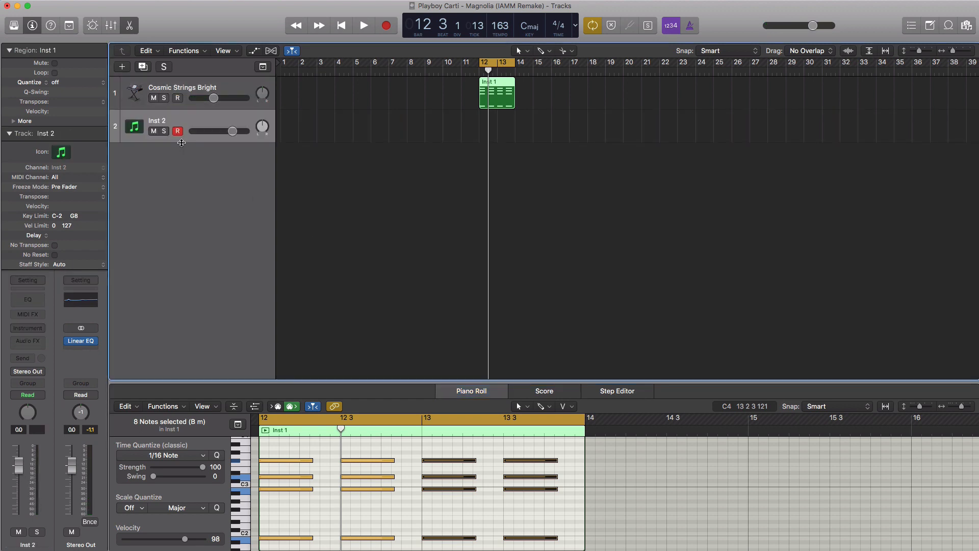
left_click(14, 26)
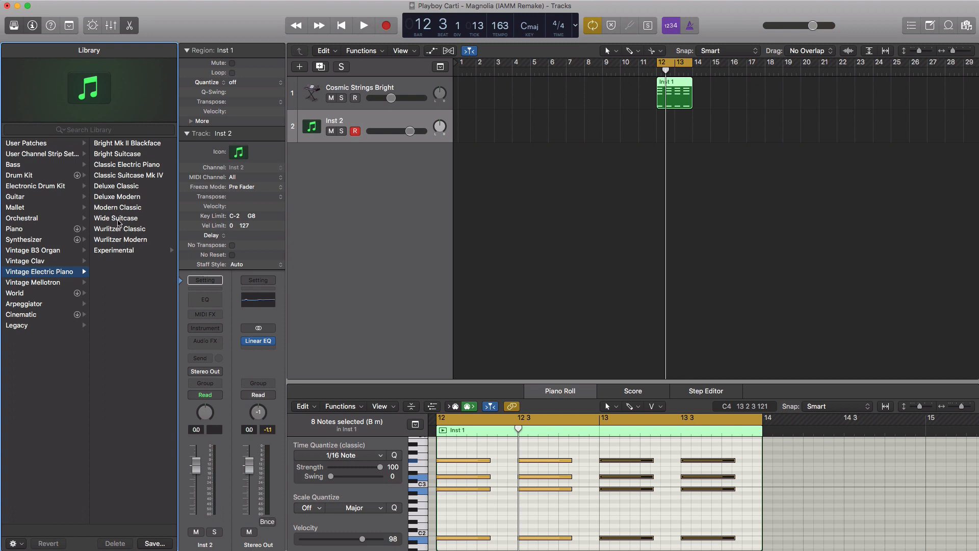
left_click(632, 126)
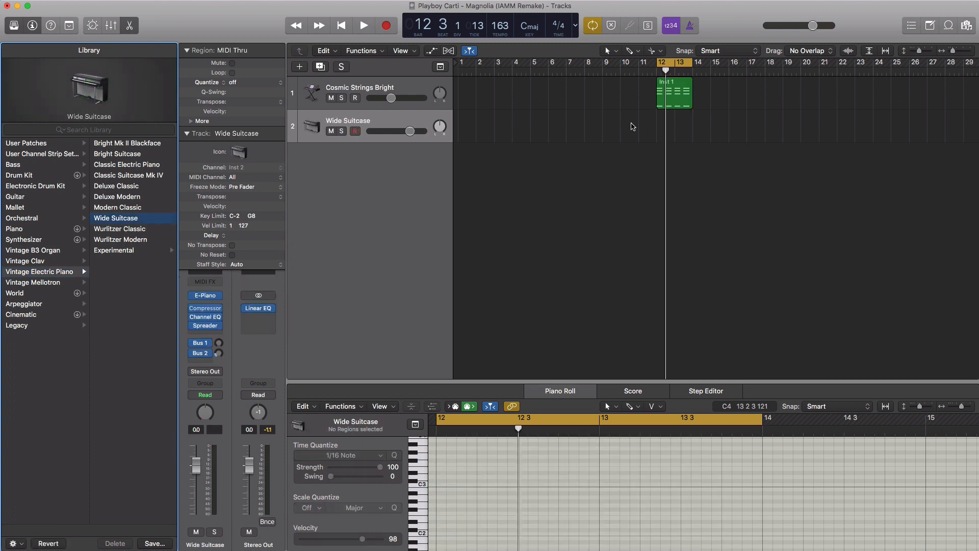
left_click_drag(674, 101, 670, 123)
key("space")
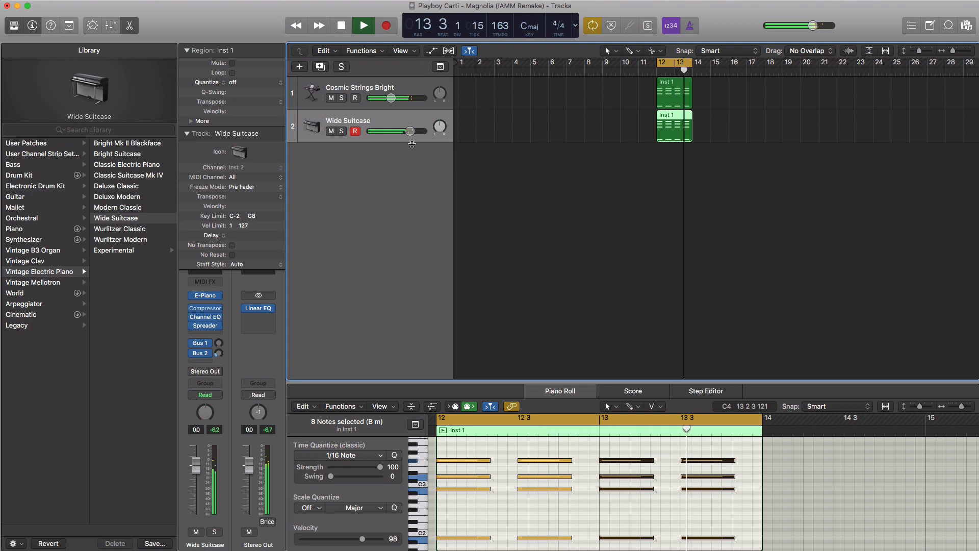
Step: Lower the Wide Suitcase track's volume to about -16 dB while auditioning it with the synth chords
key("space")
left_click(410, 134)
key("space")
left_click_drag(407, 135, 384, 134)
scroll(639, 176, "up", 2)
scroll(639, 176, "up", 5)
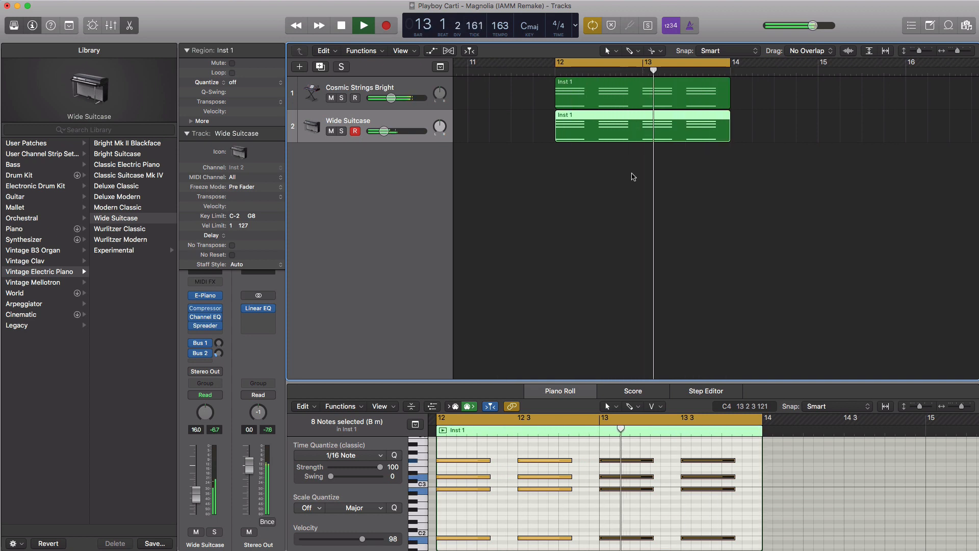
key("space")
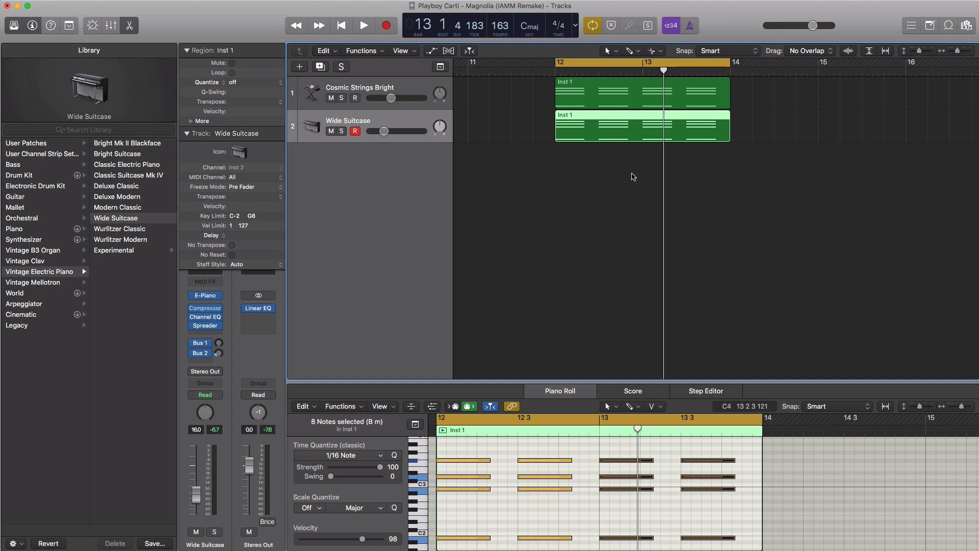
Step: Create a third software instrument track with the ES2 synth and load its 808 preset
left_click(301, 66)
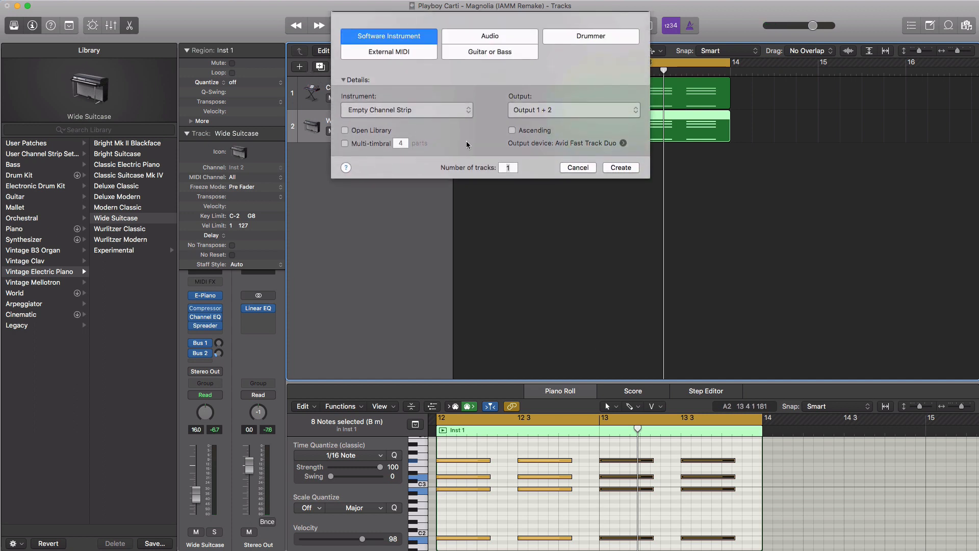
left_click(623, 167)
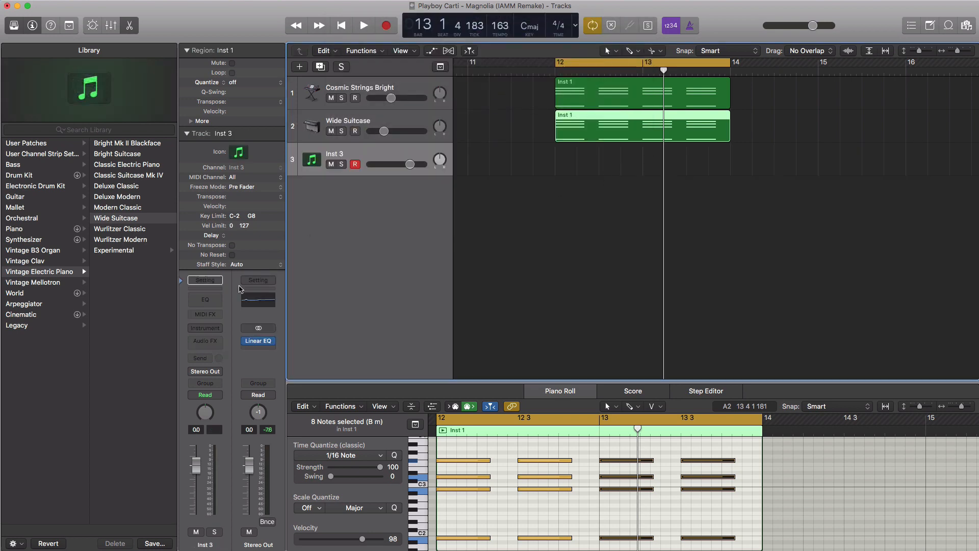
left_click(214, 326)
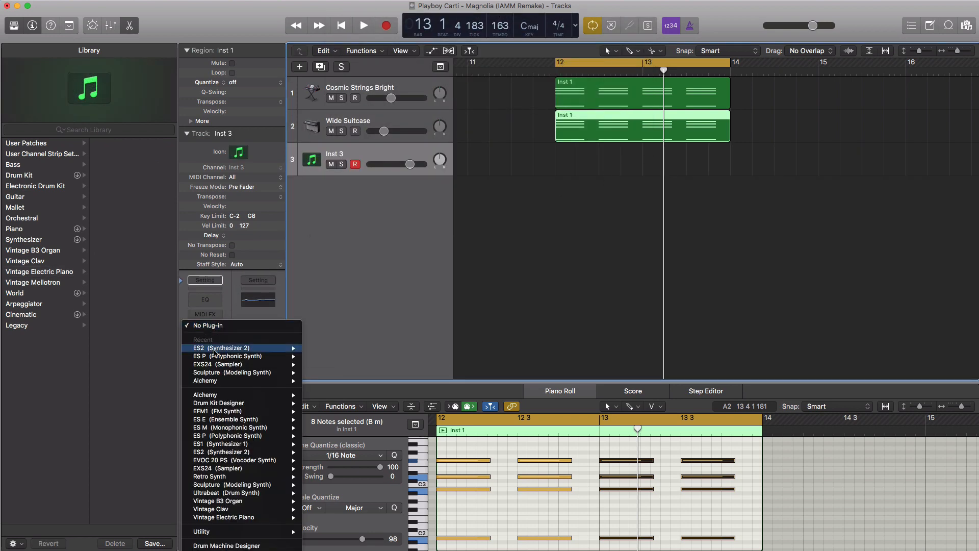
left_click(220, 348)
left_click_drag(271, 53, 565, 89)
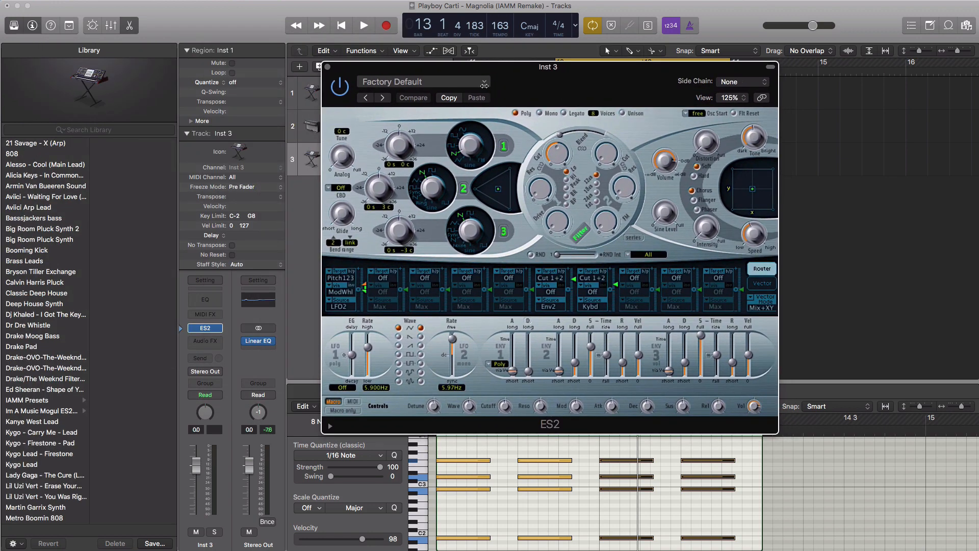
left_click(484, 83)
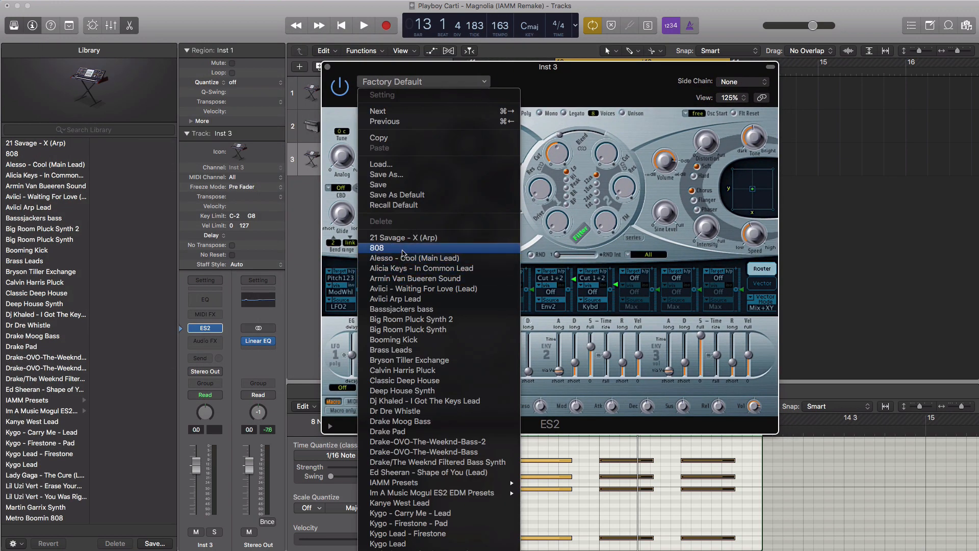
left_click(403, 249)
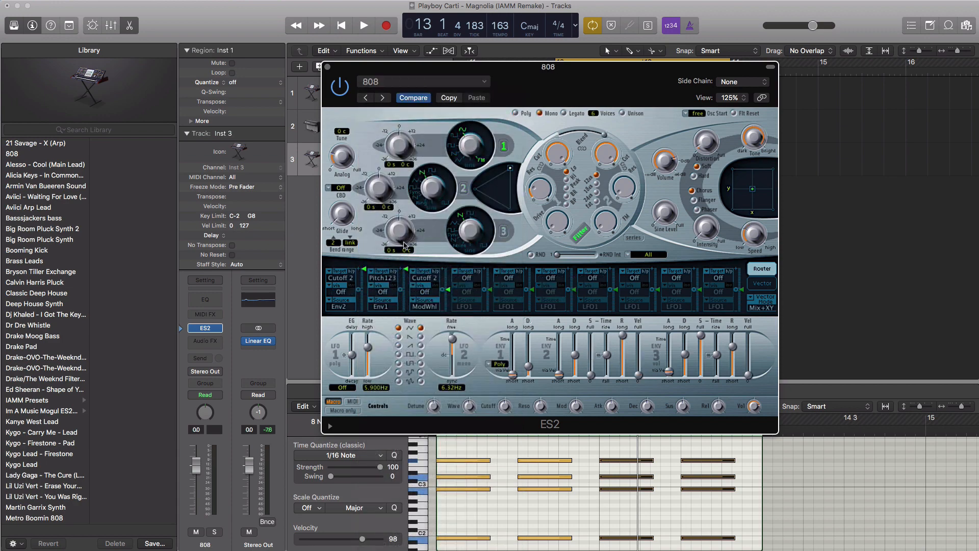
left_click(328, 67)
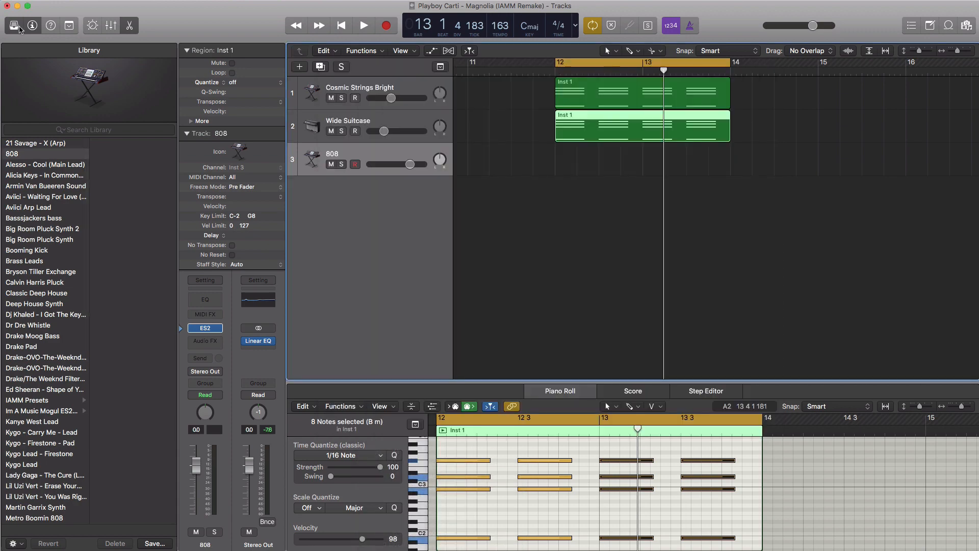
Step: Hide the Library and create an empty two-bar region on the 808 track starting at bar 12
left_click(15, 28)
left_click(393, 164)
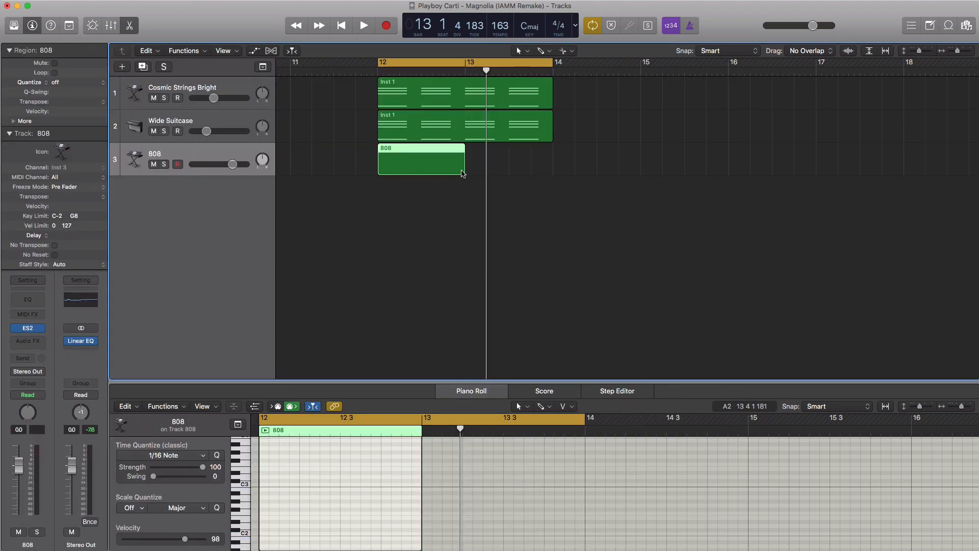
left_click_drag(463, 171, 553, 168)
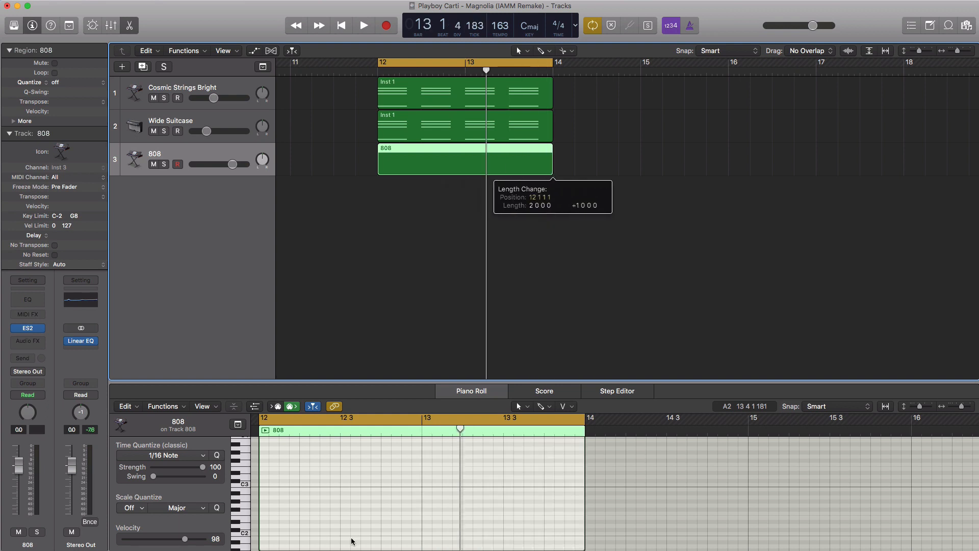
Step: In the 808 region, add a shortened B0 note at bar 12 and a G0 note just before 12.3, auditioning them
scroll(330, 501, "down", 5)
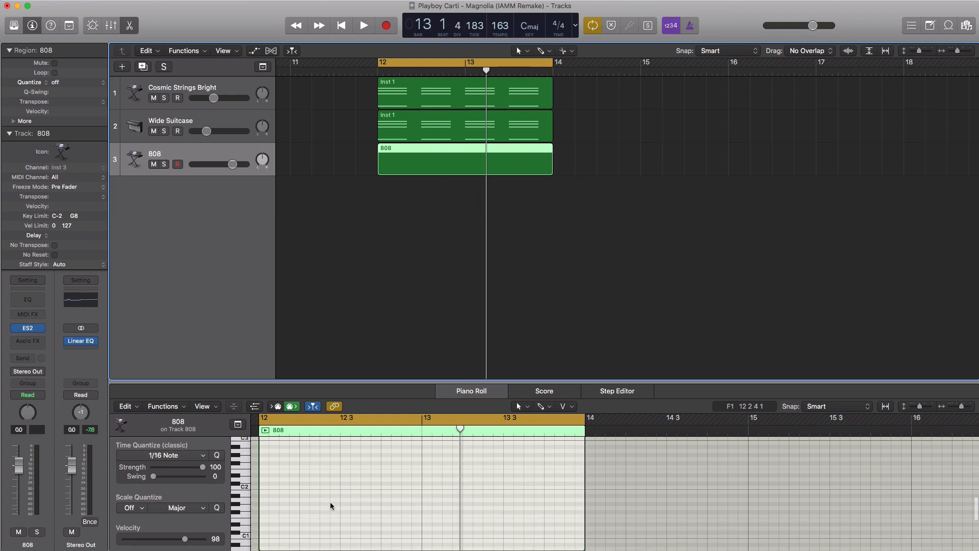
scroll(329, 500, "down", 1)
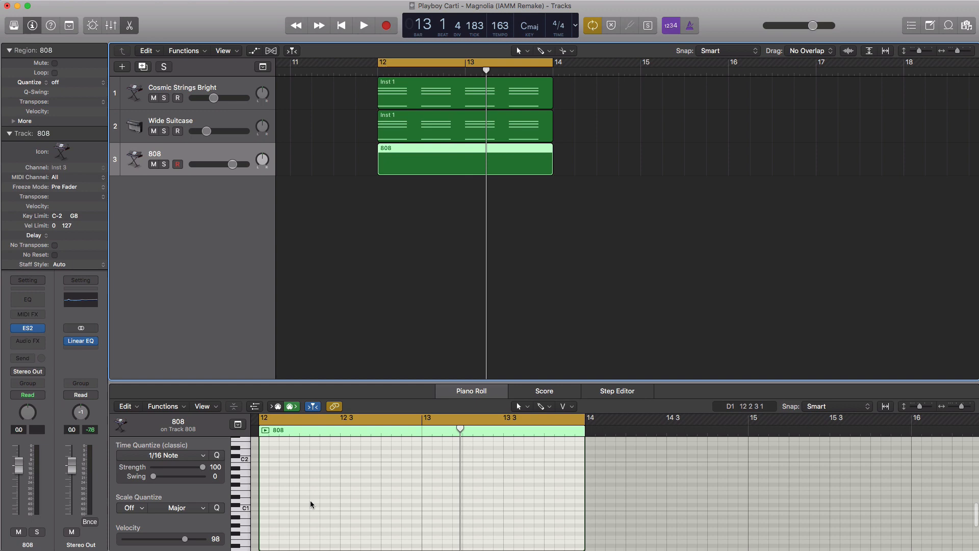
left_click(265, 514)
left_click_drag(312, 513, 289, 514)
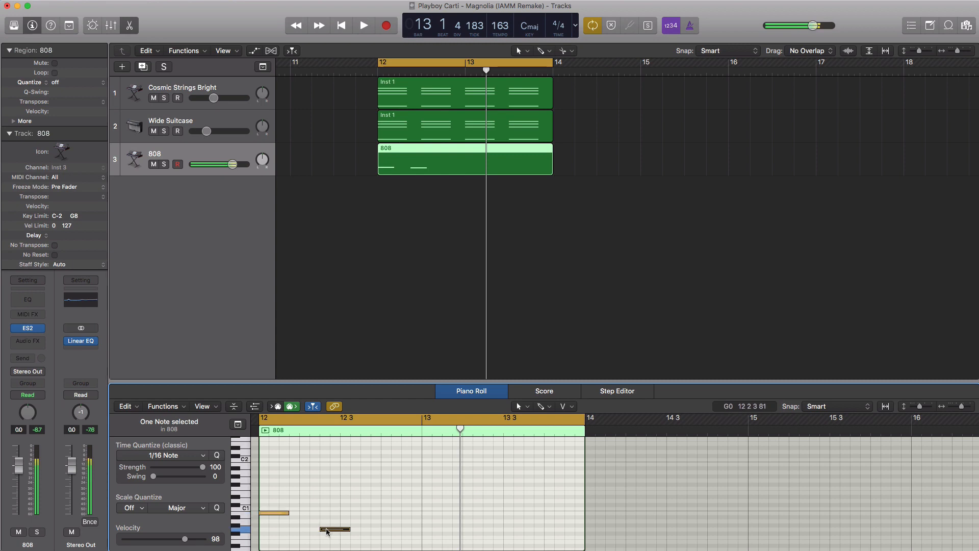
key("space")
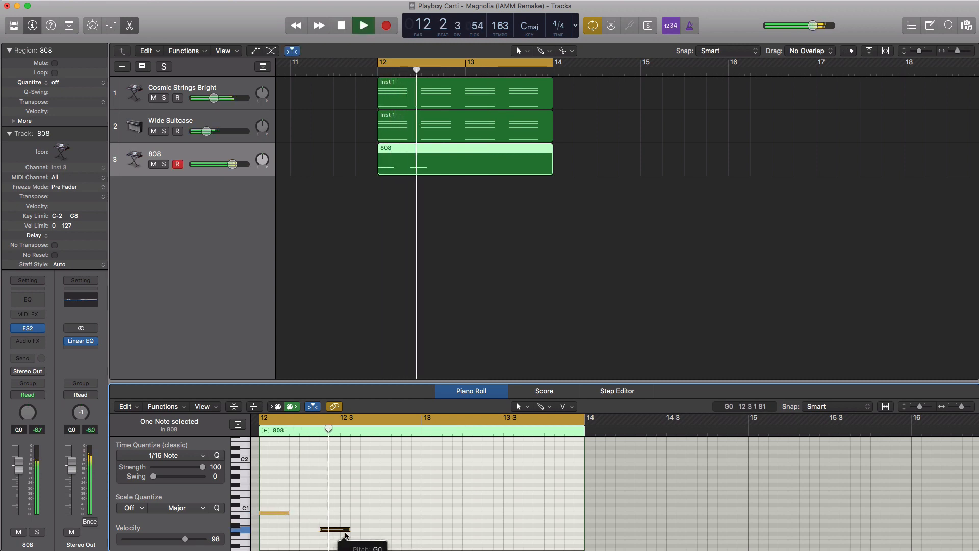
key("space")
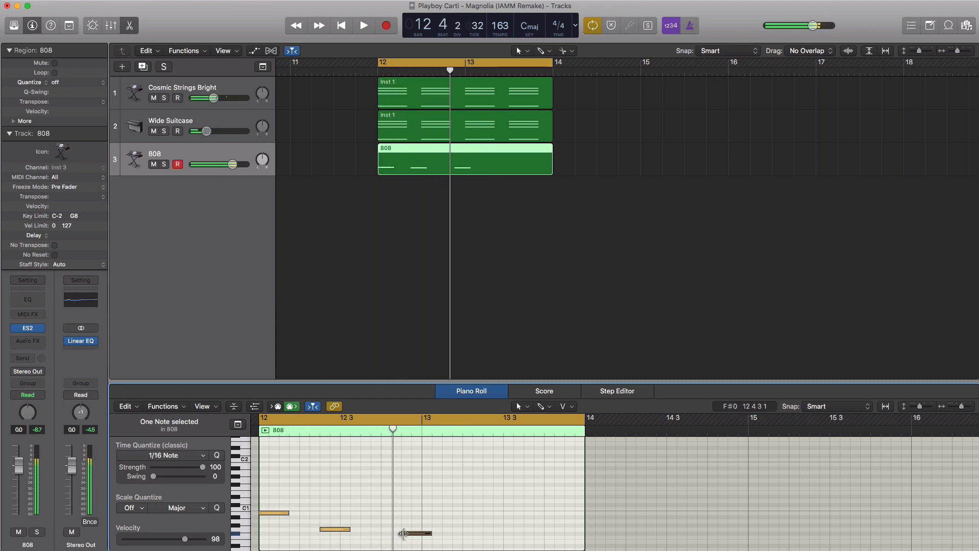
Step: Add an F#0 note near the end of bar 12, shift it to 12.4, and audition the bass line
key("space")
left_click(413, 534)
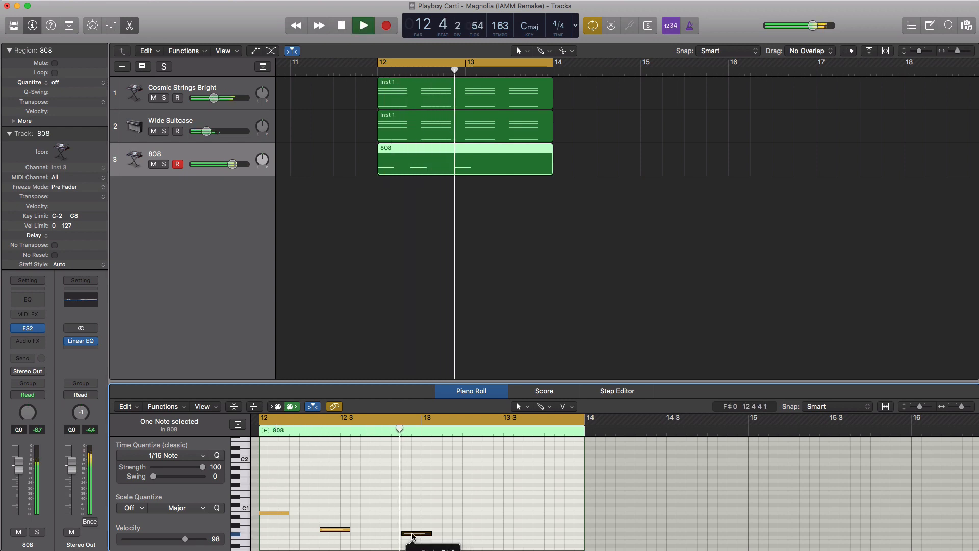
key("space")
left_click_drag(402, 534, 395, 534)
key("space")
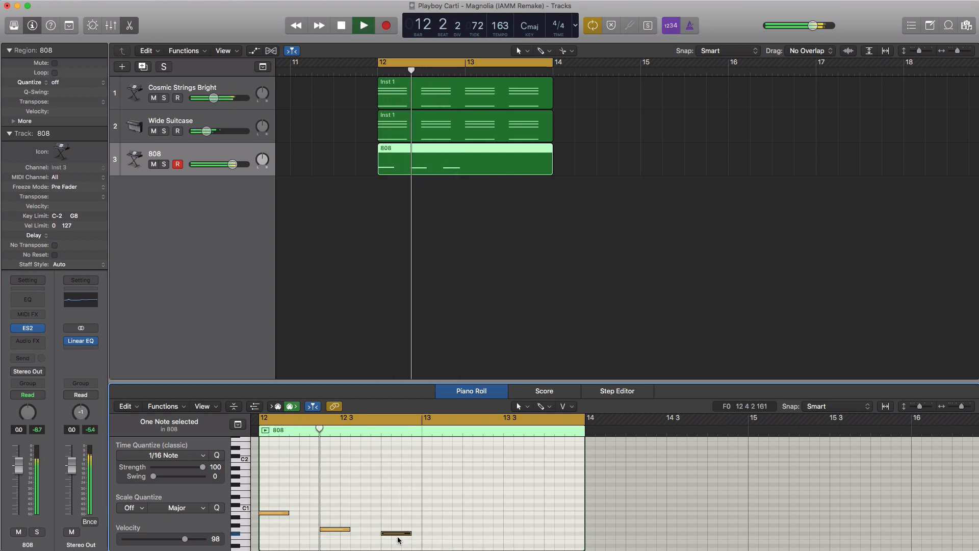
key("space")
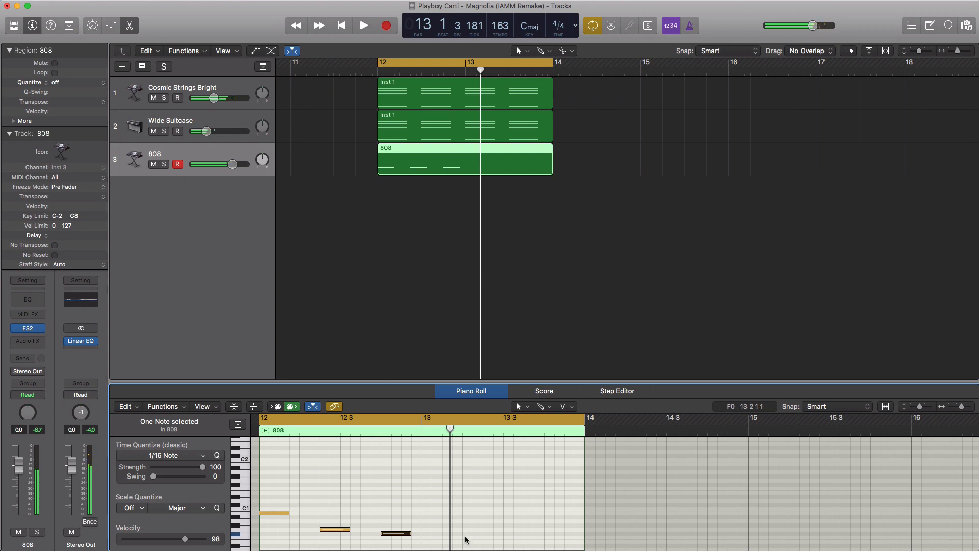
Step: Add an E0 note at 13.2 and a B0 note at 13.4, playing the loop to check them
scroll(465, 540, "down", 2)
left_click(465, 521)
key("space")
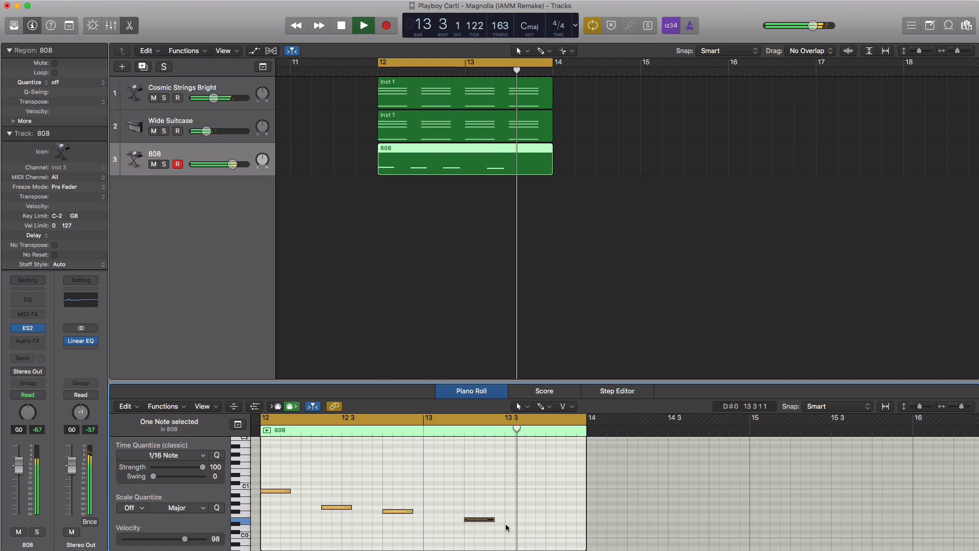
key("space")
key("space")
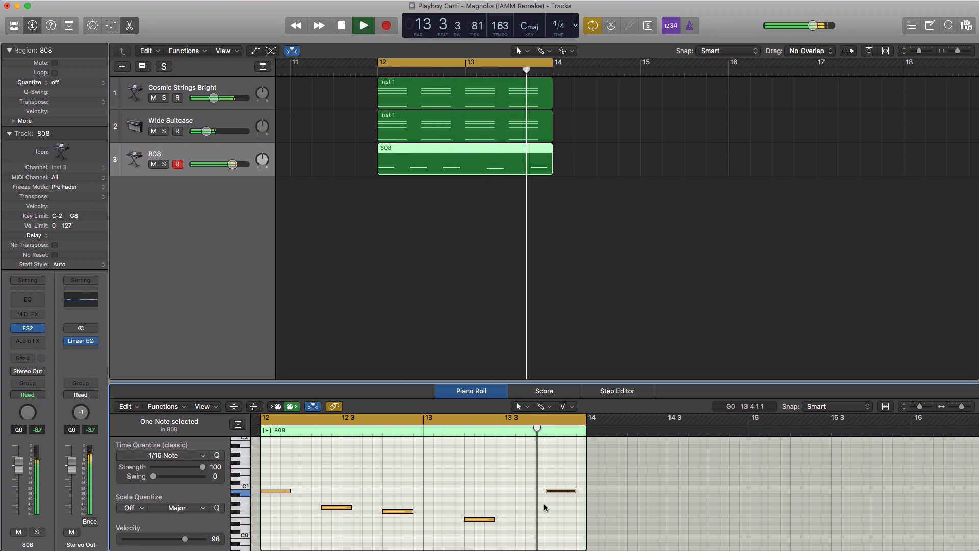
key("space")
Step: Move the last B0 note two sixteenths earlier, between 13.3 and 13.4, and audition the pattern
scroll(554, 490, "left", 5)
left_click_drag(709, 492, 689, 493)
key("space")
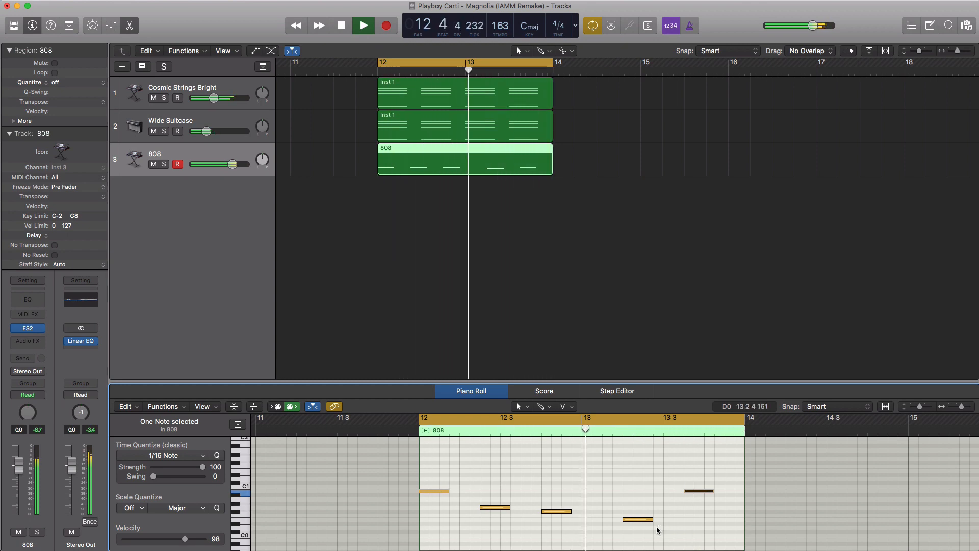
key("space")
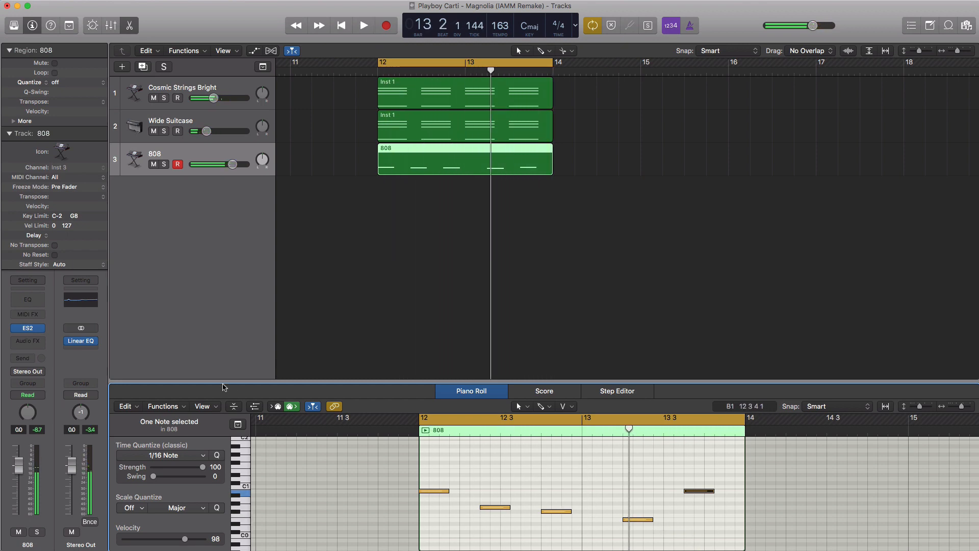
Step: Open the 808 track's ES2 and raise its Distortion and filter Drive while auditioning the loop
left_click(28, 332)
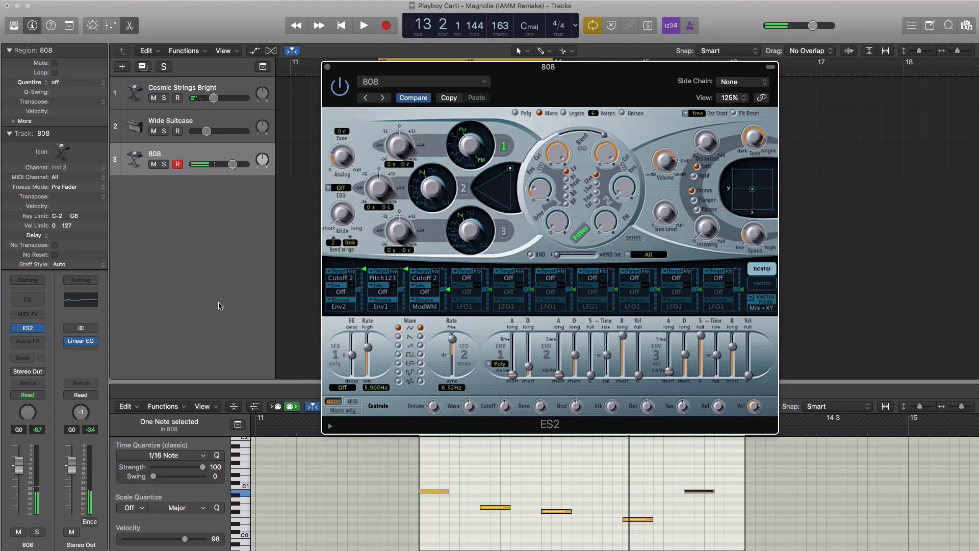
left_click_drag(582, 86, 553, 114)
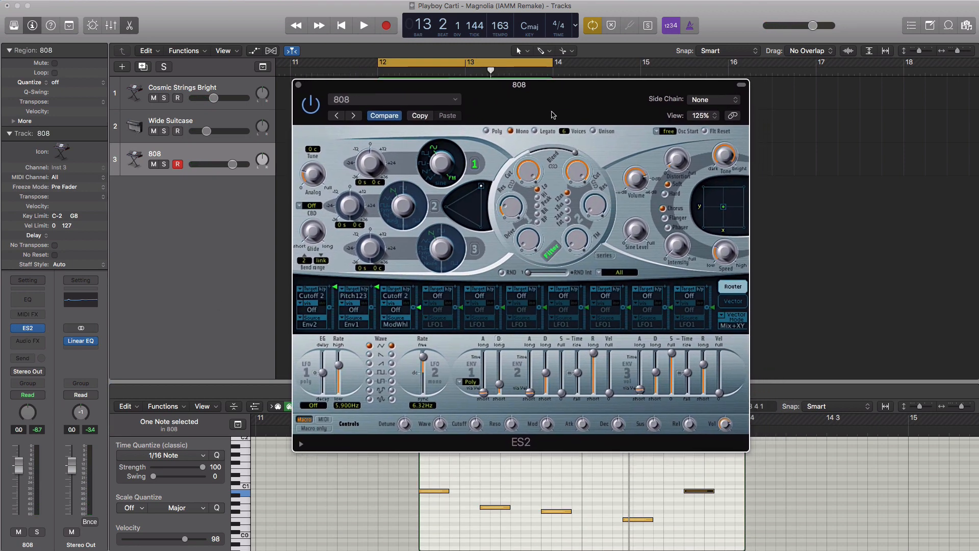
key("space")
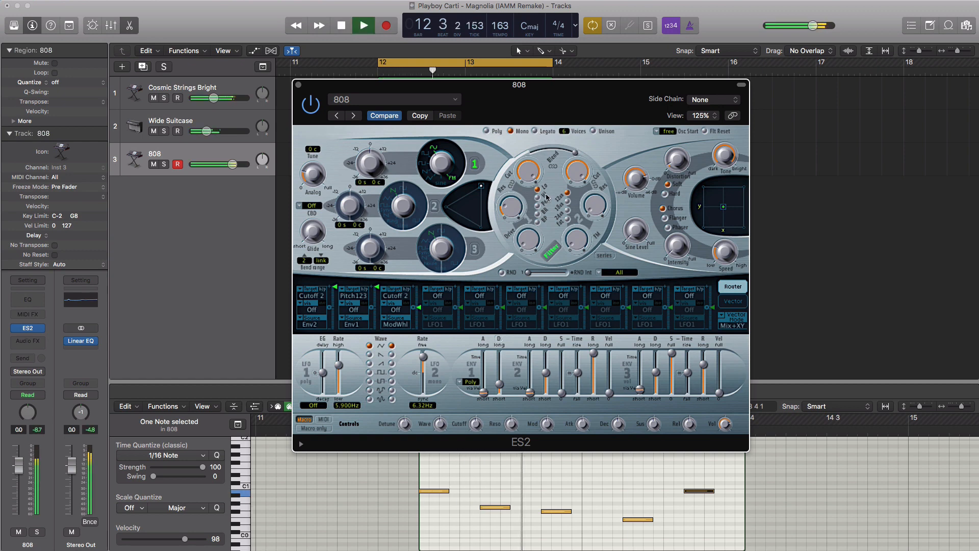
key("space")
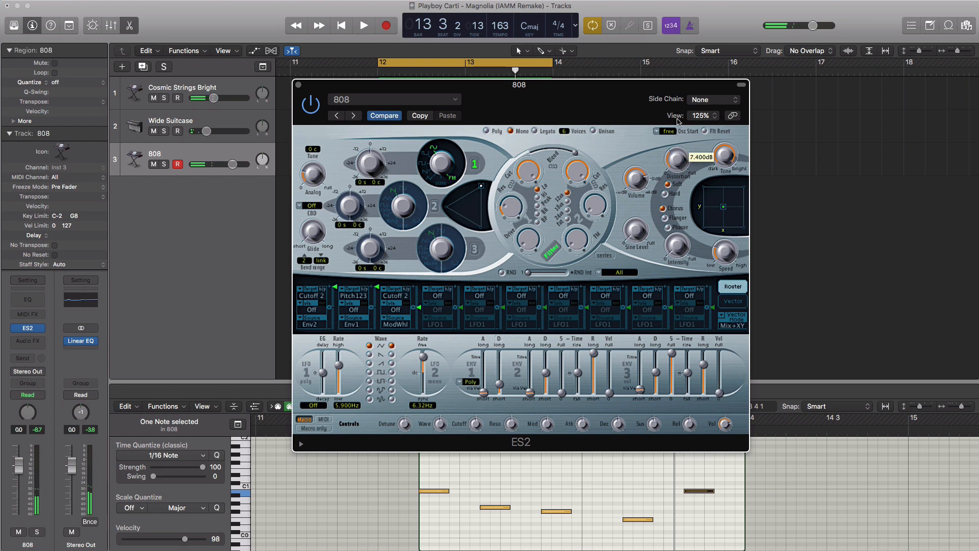
key("space")
left_click_drag(677, 166, 678, 162)
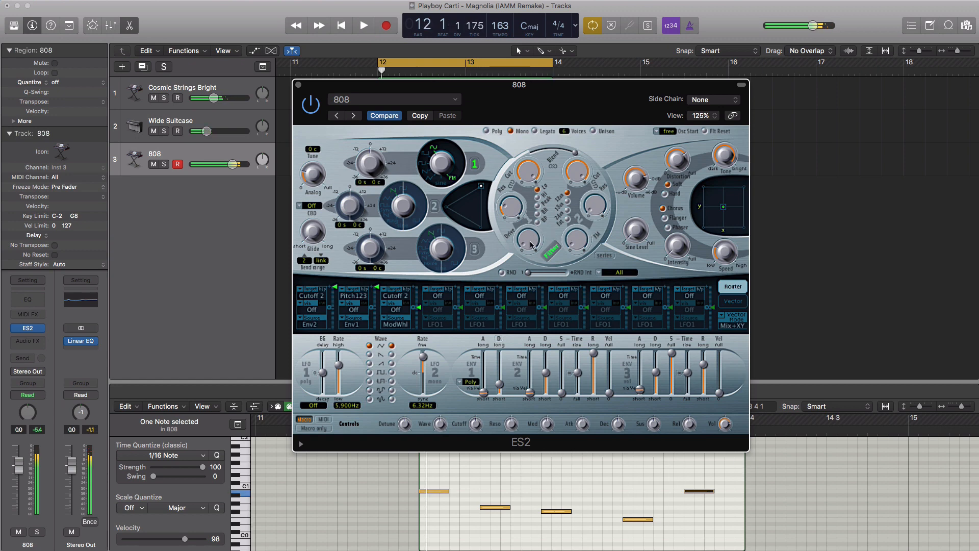
key("space")
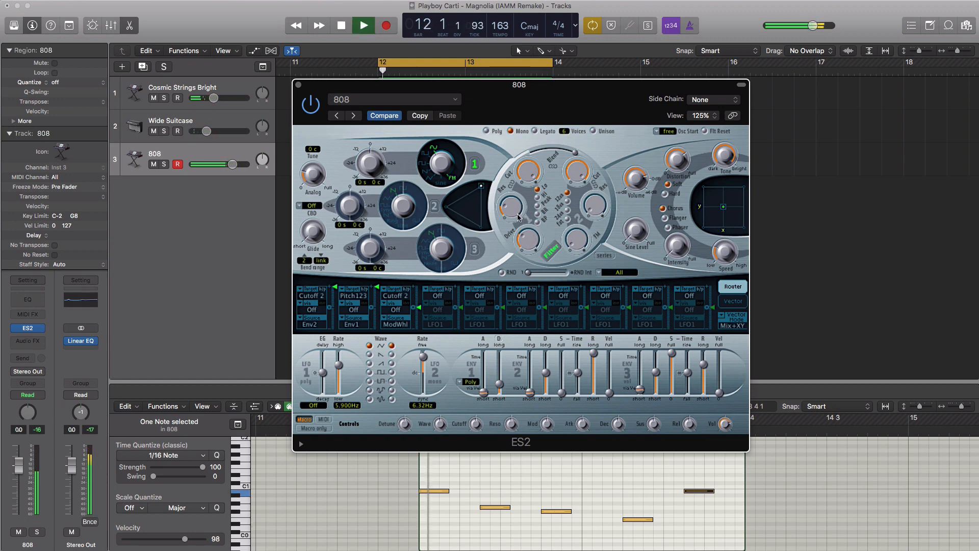
left_click_drag(524, 242, 525, 242)
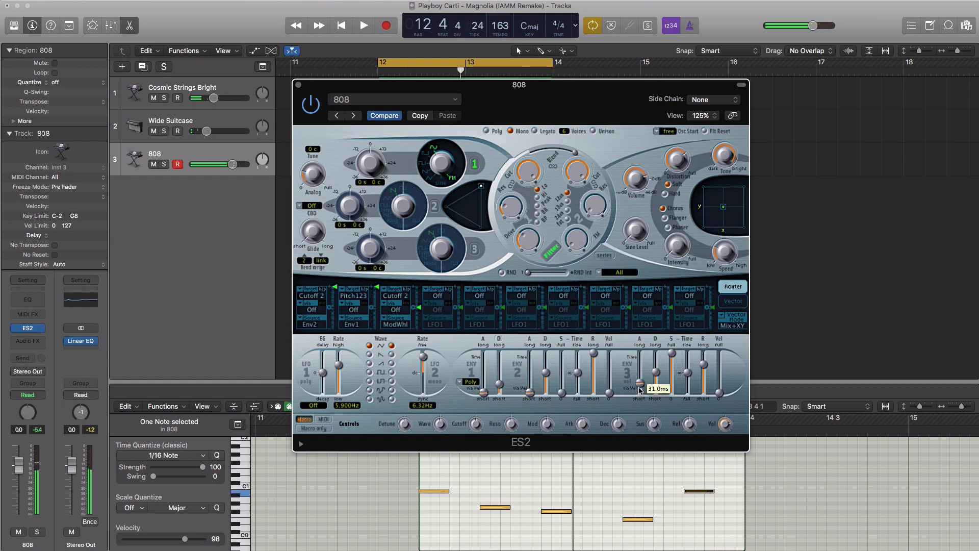
Step: On ES2's Envelope 3, lengthen the attack to about 31 ms, set the release to about 1200 ms, and lower the sustain slightly
key("space")
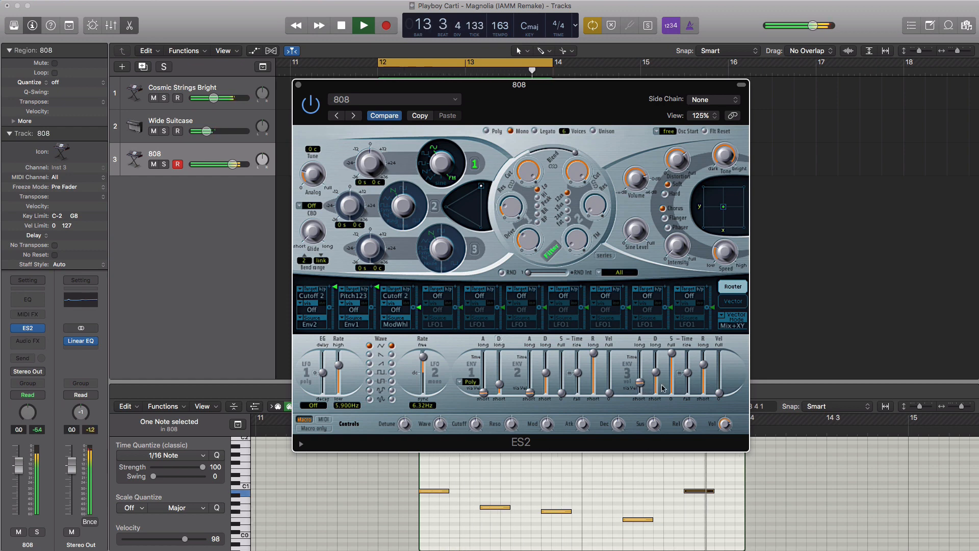
key("space")
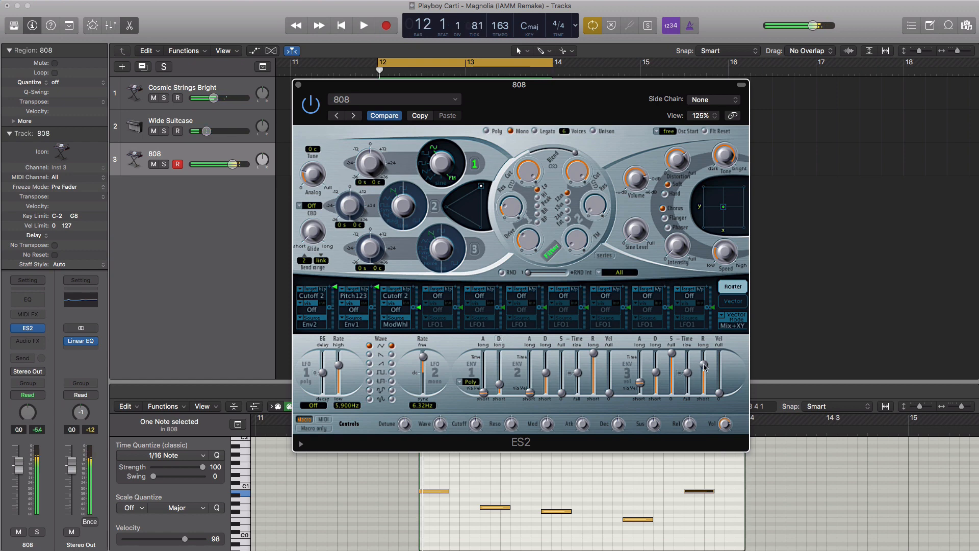
key("space")
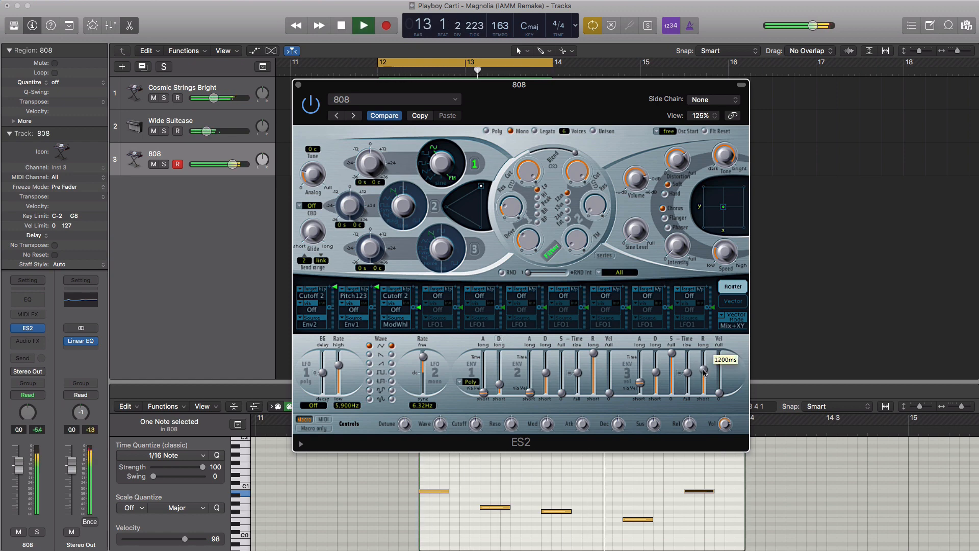
key("space")
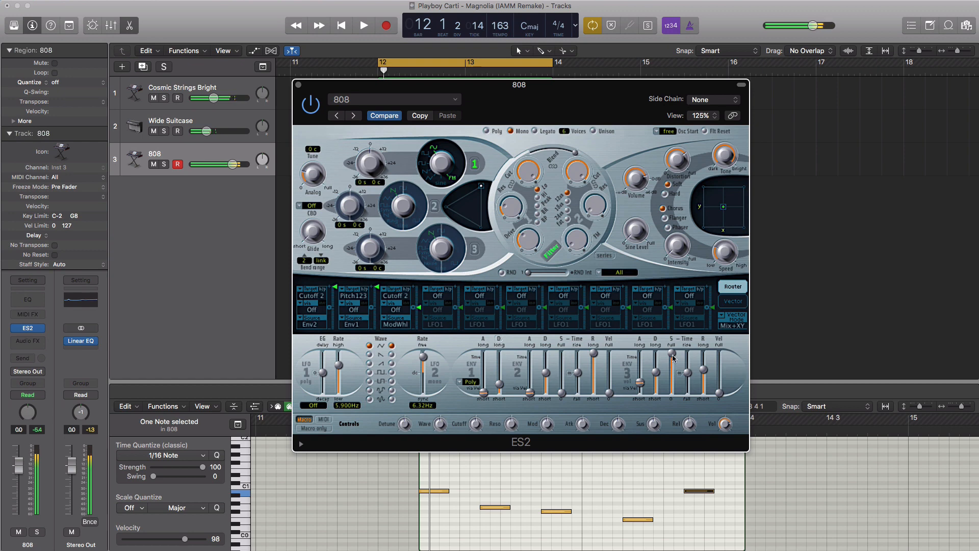
key("space")
left_click_drag(672, 357, 672, 363)
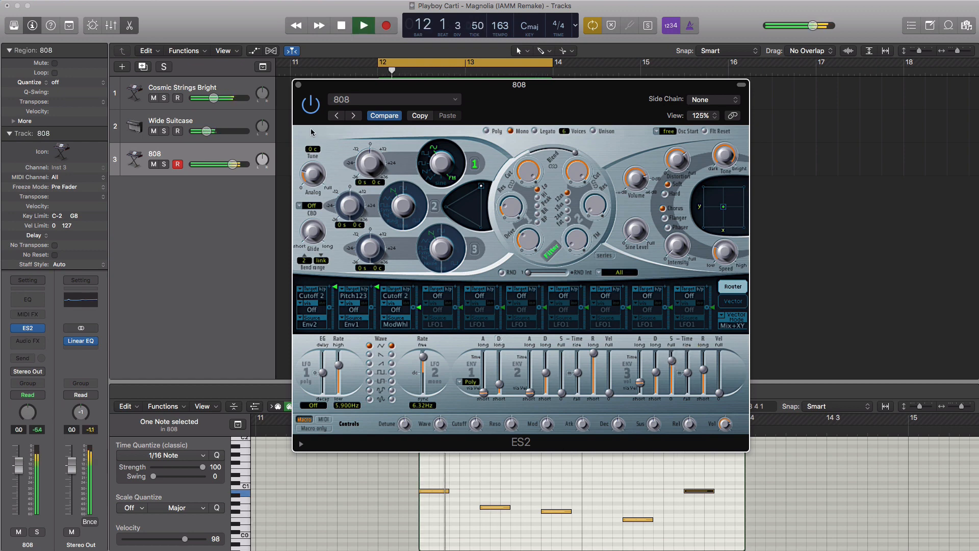
Step: Close the ES2 window and lower the 808 track's volume to -1.5 dB during playback
left_click(299, 86)
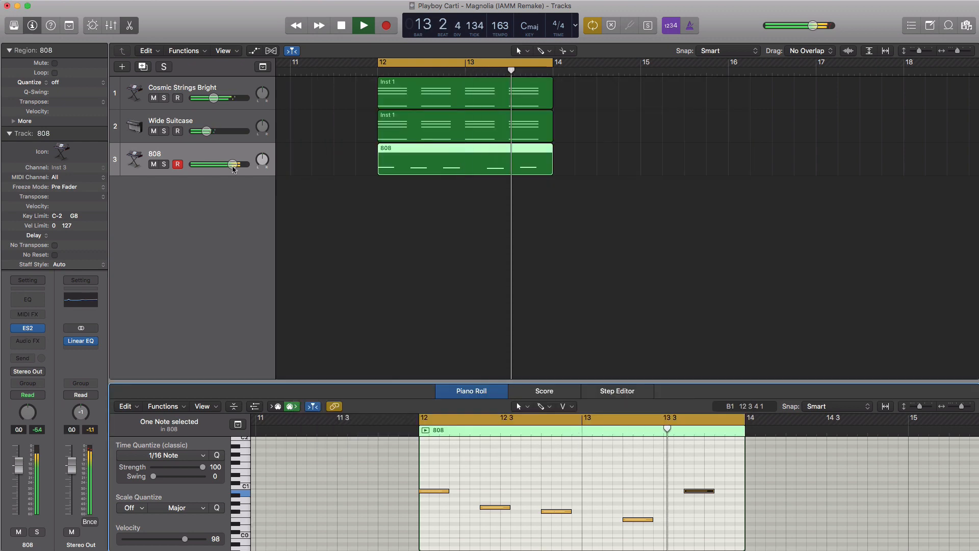
left_click_drag(233, 164, 229, 165)
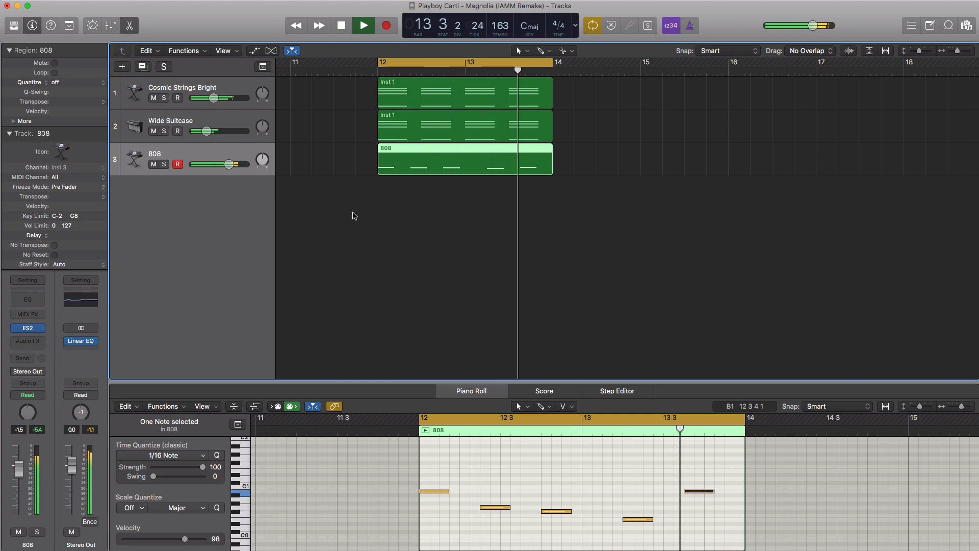
key("space")
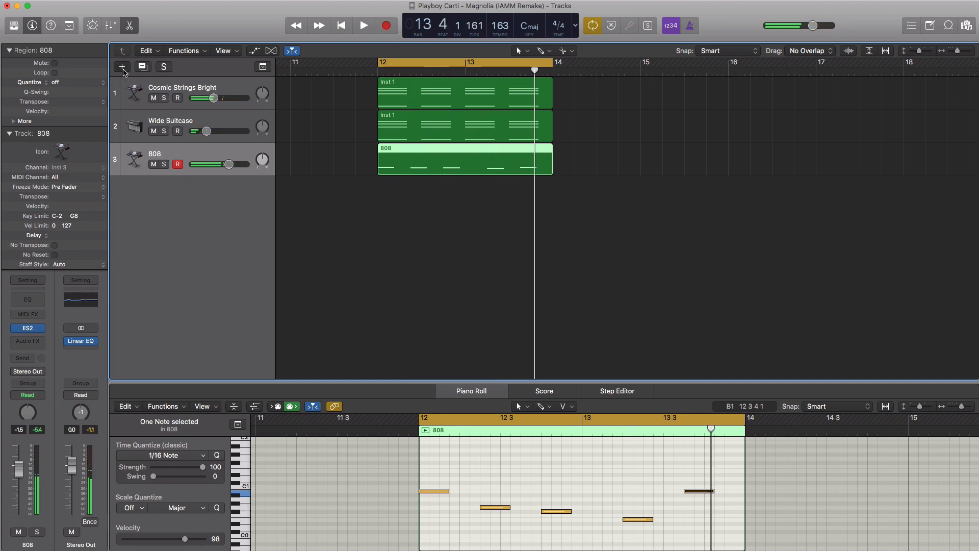
Step: Create a fourth software instrument track with the EXS24 sampler
left_click(122, 69)
key("Return")
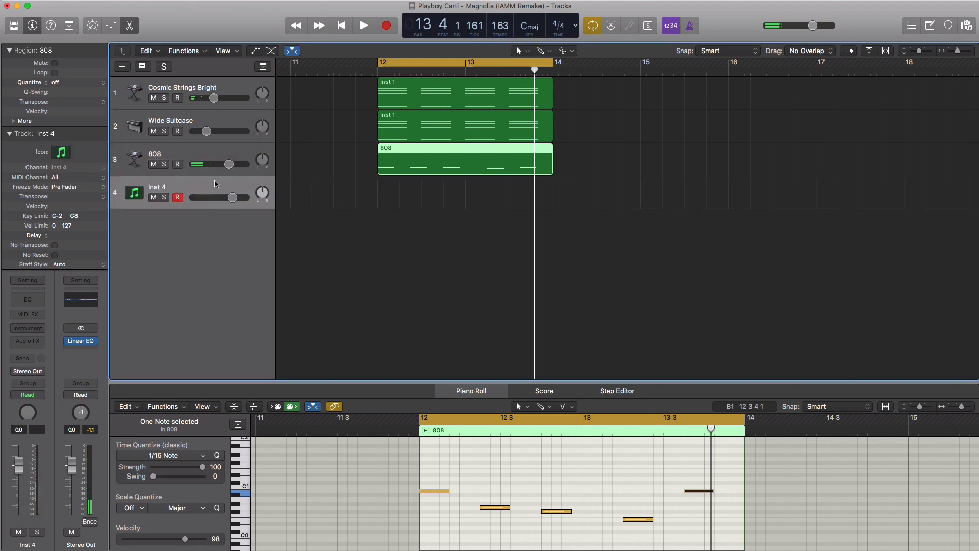
left_click(28, 329)
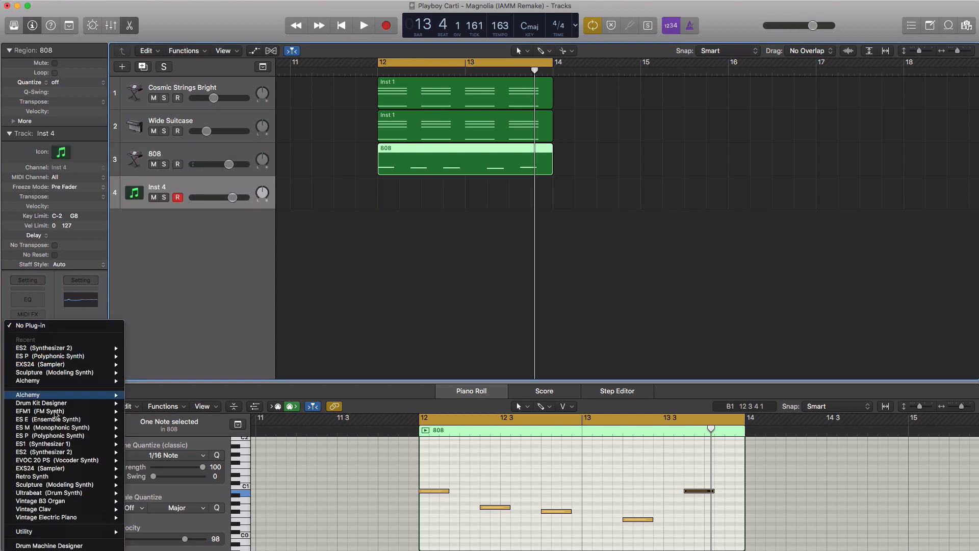
left_click(36, 364)
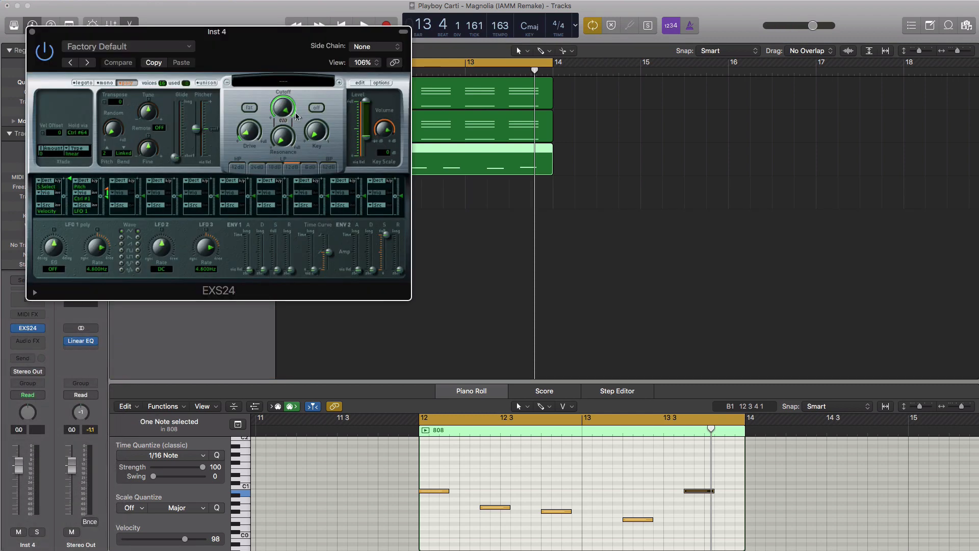
Step: Load the project's Magnolia drum kit instrument into the EXS24, and close the sampler window
left_click_drag(274, 36, 412, 80)
left_click(421, 126)
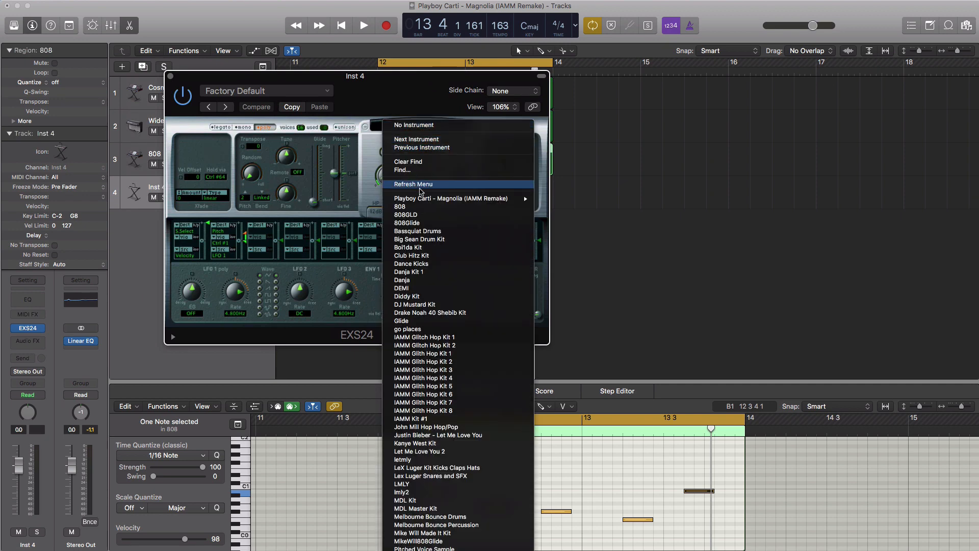
mouse_move(520, 199)
left_click(561, 198)
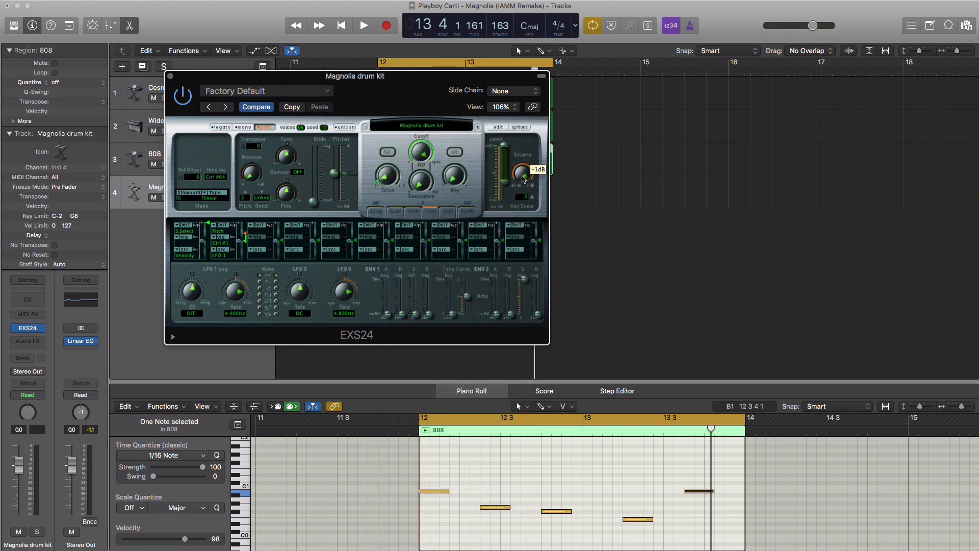
left_click(171, 76)
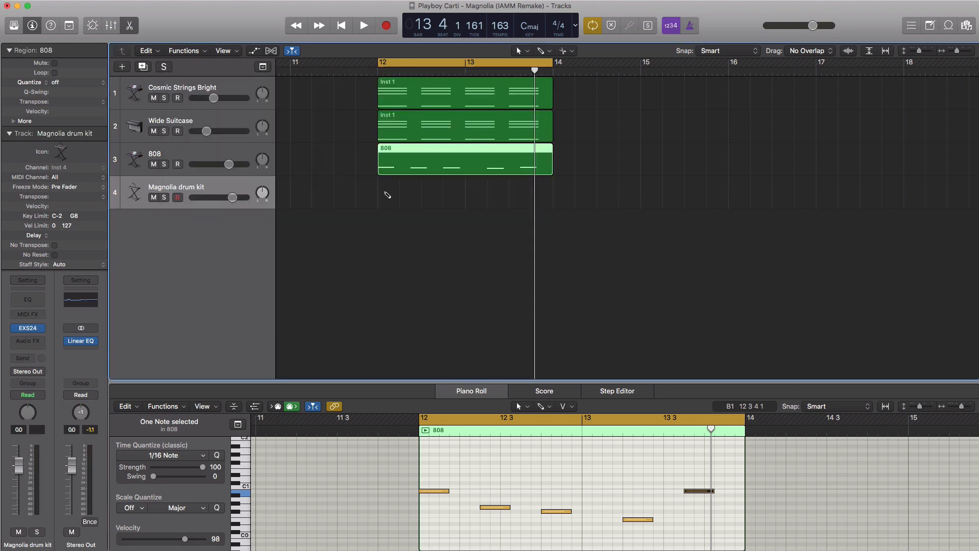
Step: Create an empty two-bar region on the Magnolia drum kit track starting at bar 12, and play the loop
left_click(387, 195, "super")
left_click_drag(466, 206, 552, 204)
key("space")
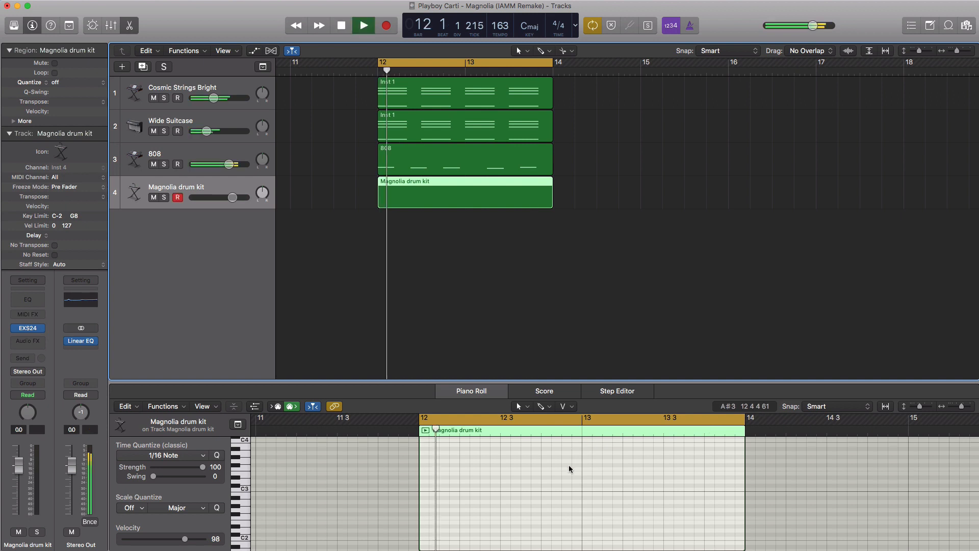
scroll(546, 497, "down", 5)
key("space")
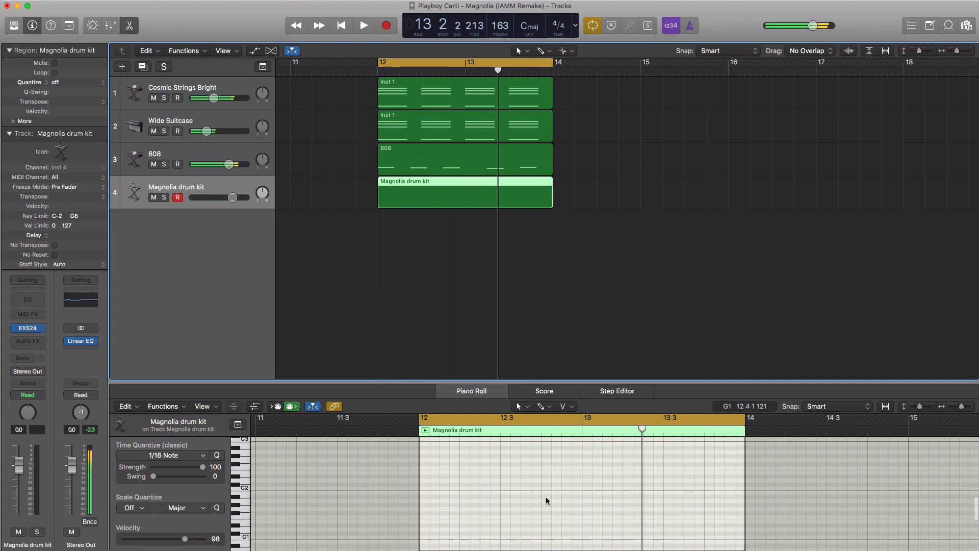
Step: Add C#1 notes on beat 3 of bars 12 and 13 in the first drum region, auditioning them in the loop
left_click(504, 518)
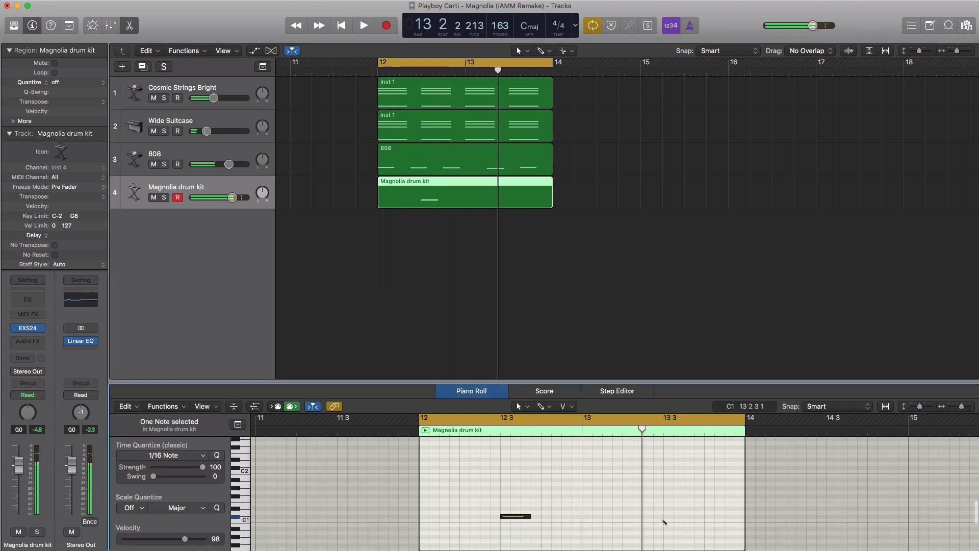
key("space")
left_click_drag(670, 519, 656, 519)
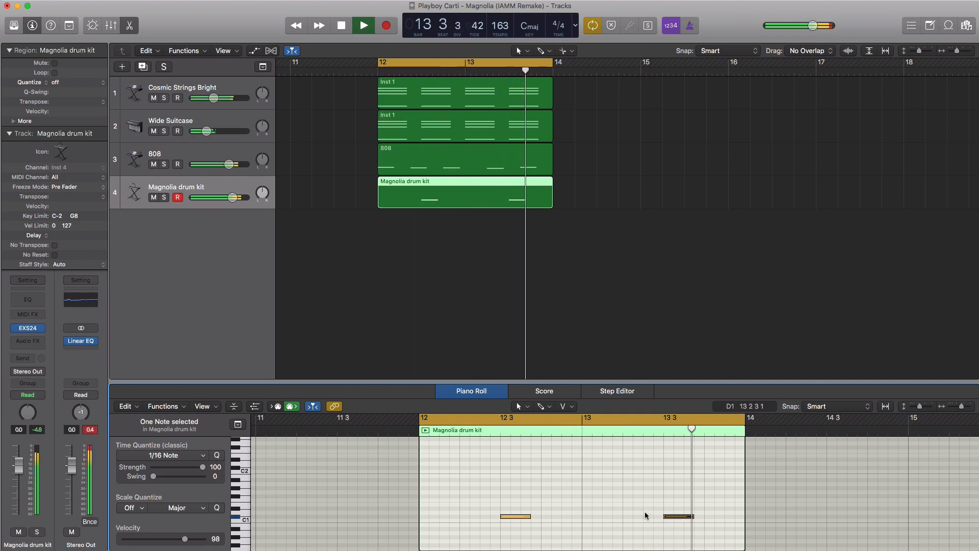
key("space")
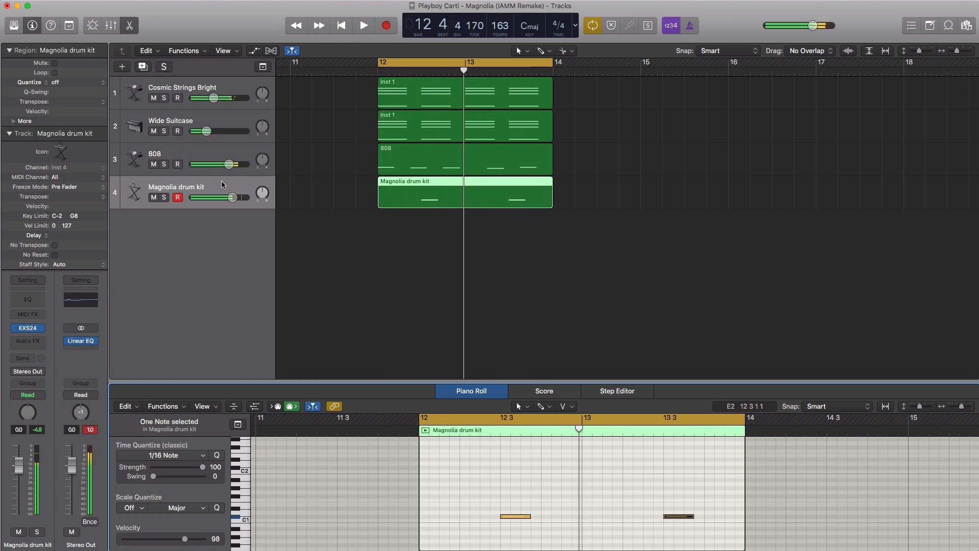
Step: Duplicate the Magnolia drum kit track and create an empty two-bar region on the copy starting at bar 12
left_click(143, 68)
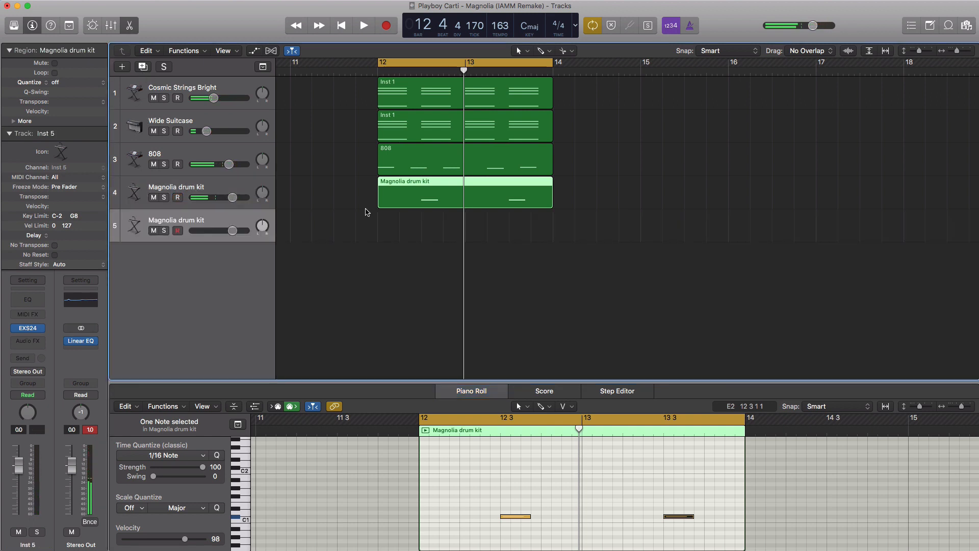
double_click(392, 230)
left_click_drag(464, 236, 553, 236)
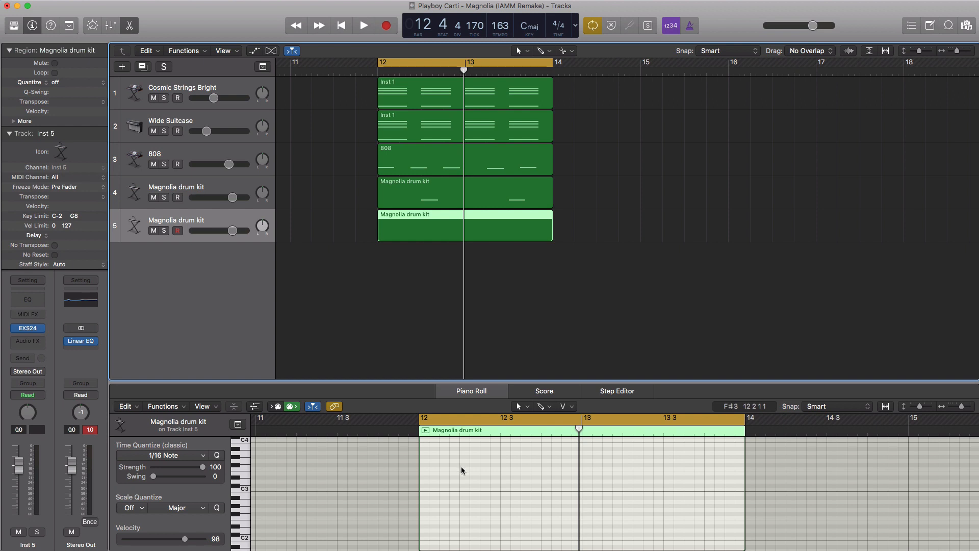
Step: Fill both bars of the fifth track's region with consecutive eighth notes on D1, copying the first notes to complete the pattern
scroll(462, 467, "down", 3)
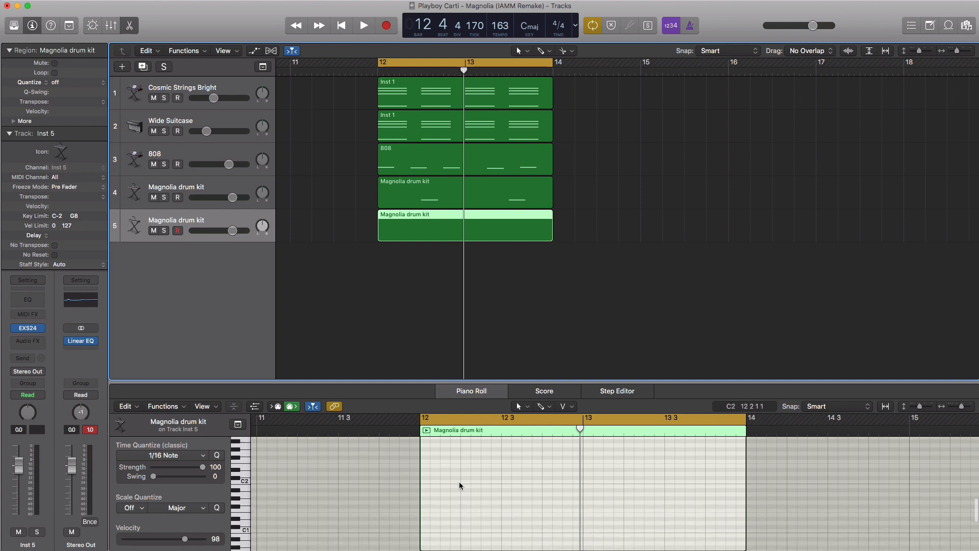
left_click(429, 524, "super")
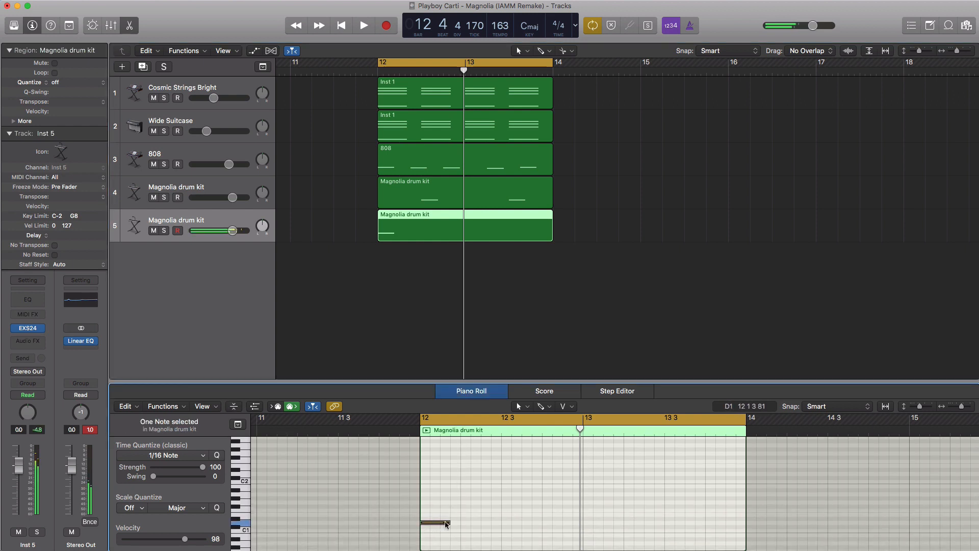
left_click_drag(449, 523, 473, 524)
key("space")
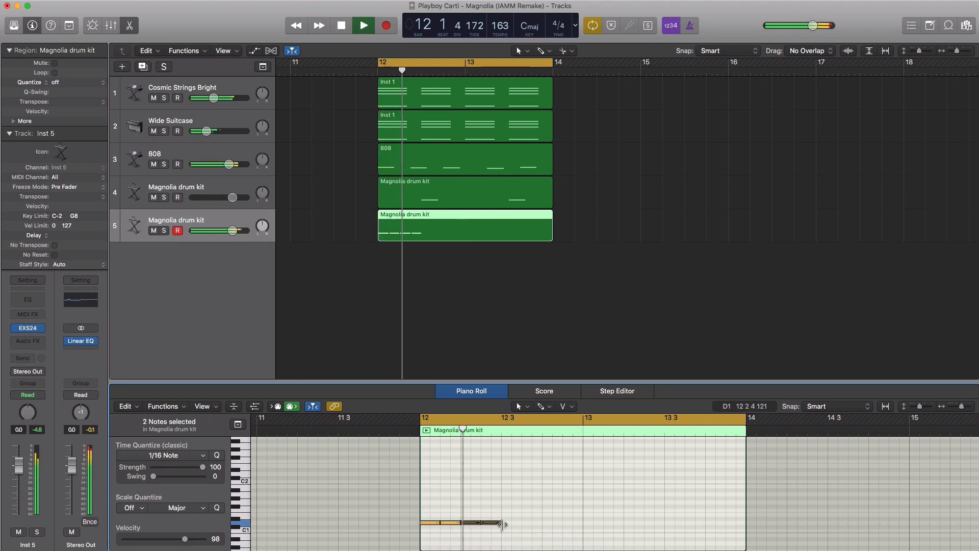
key("space")
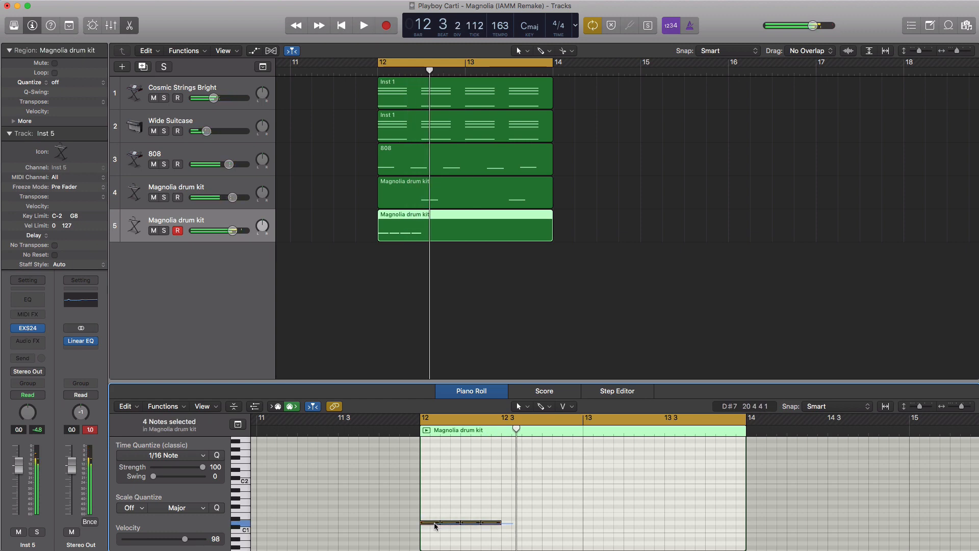
left_click_drag(474, 524, 556, 524)
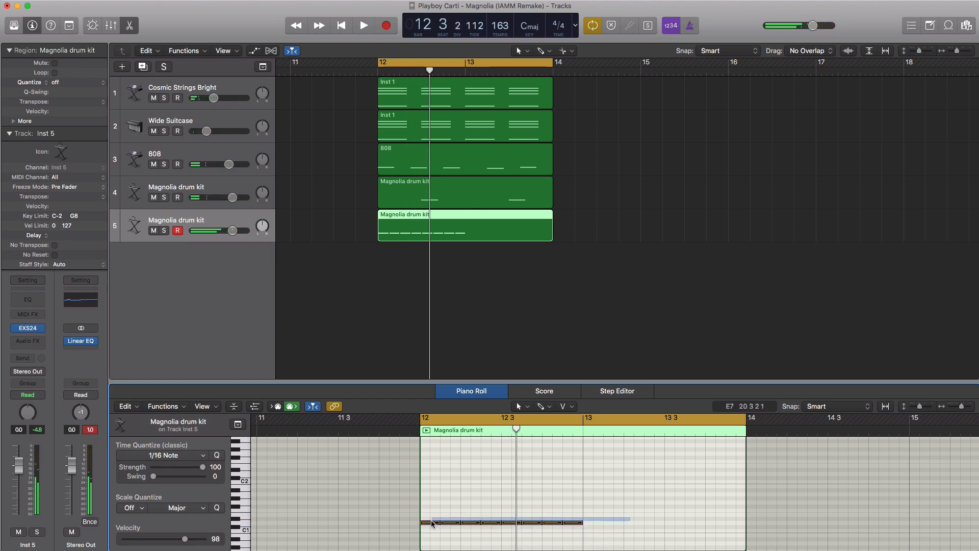
left_click_drag(437, 526, 599, 525)
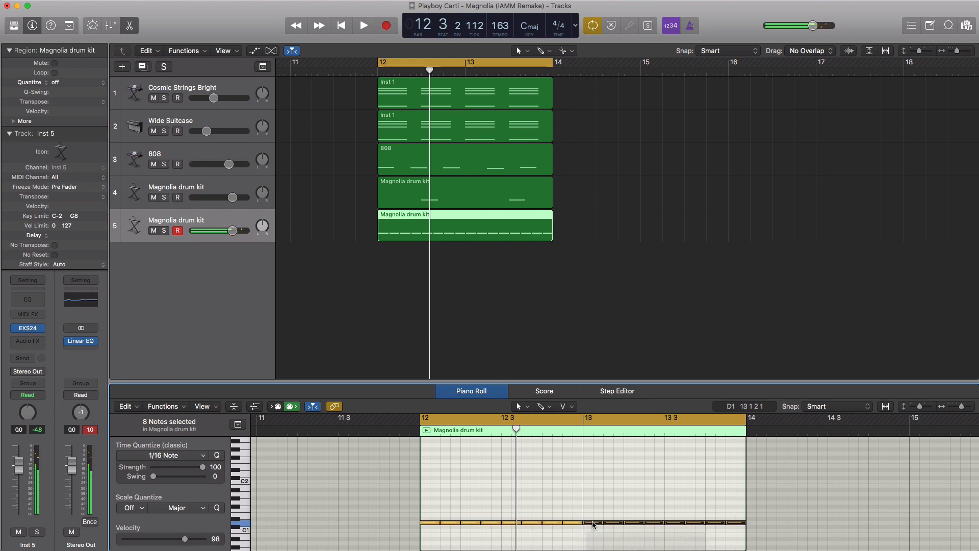
Step: Raise the fourth track's volume slightly and lower the fifth track's to -0.6 dB while the loop plays
key("space")
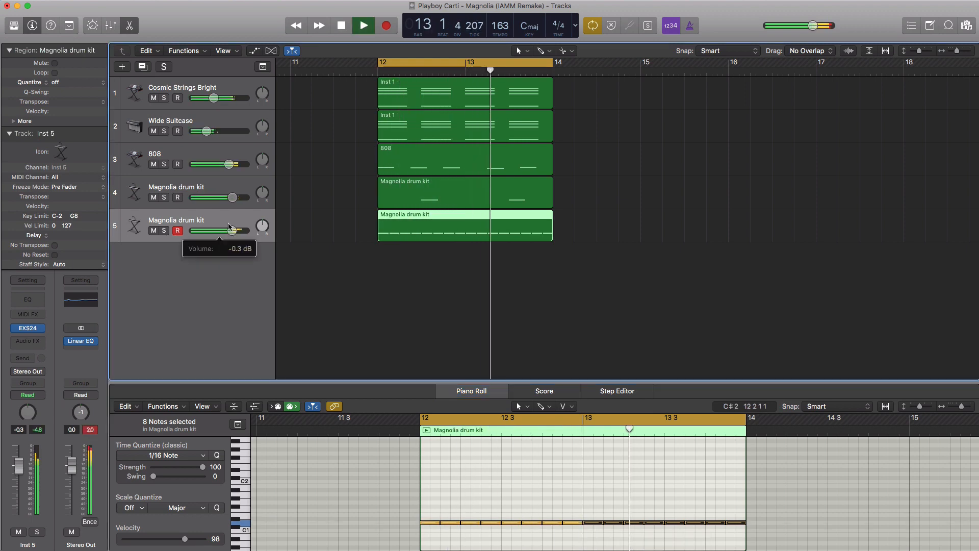
left_click_drag(235, 203, 231, 231)
key("space")
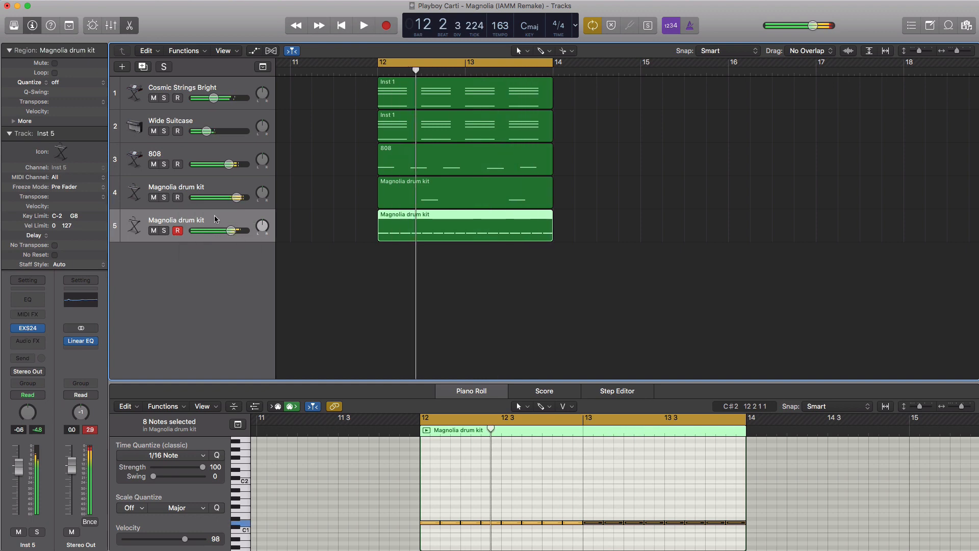
Step: Insert a stereo Sample Delay on the fifth track with the left channel delayed by 33 samples
left_click(32, 343)
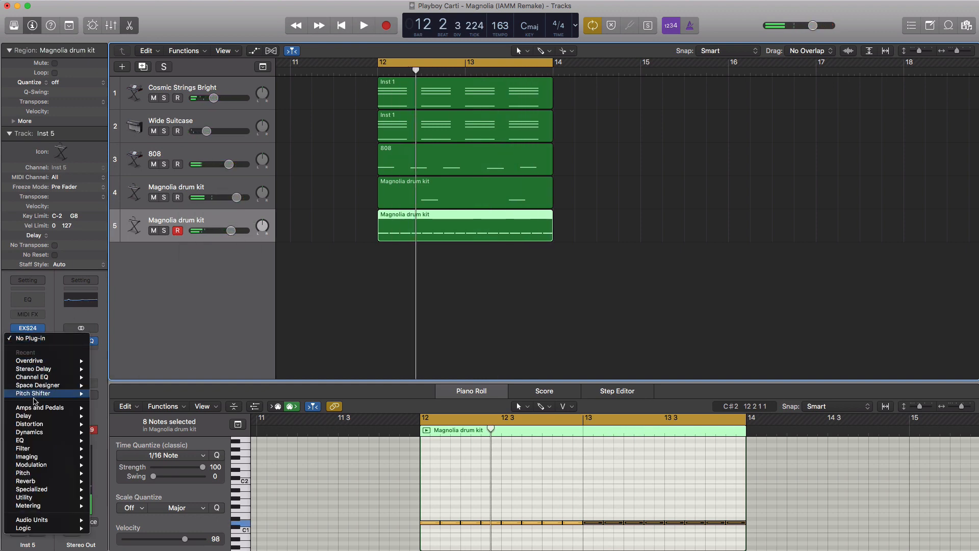
mouse_move(41, 442)
mouse_move(40, 416)
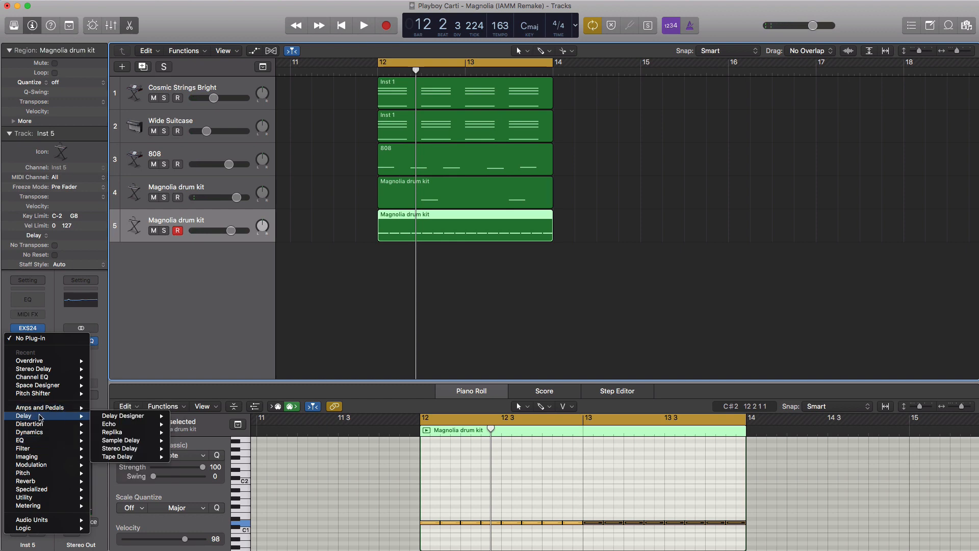
mouse_move(121, 451)
mouse_move(158, 442)
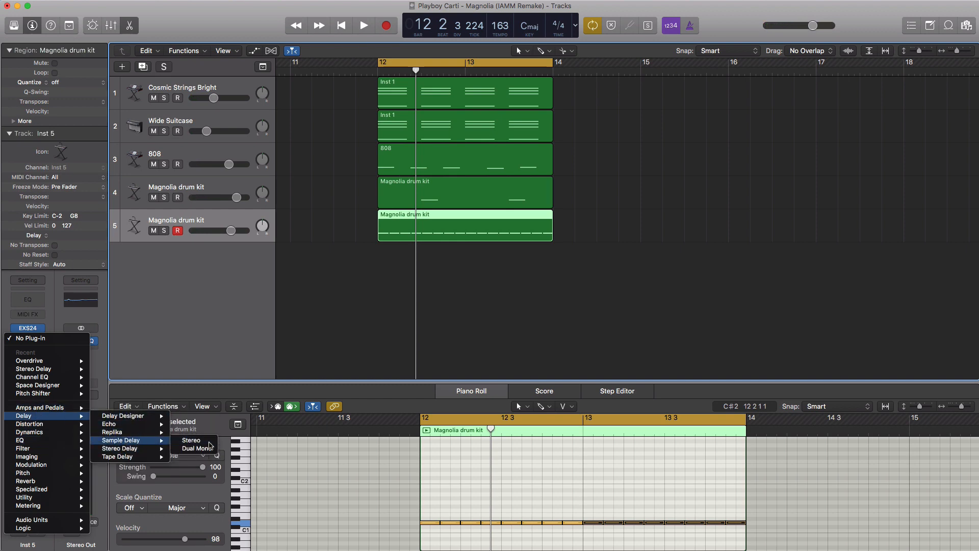
left_click(209, 442)
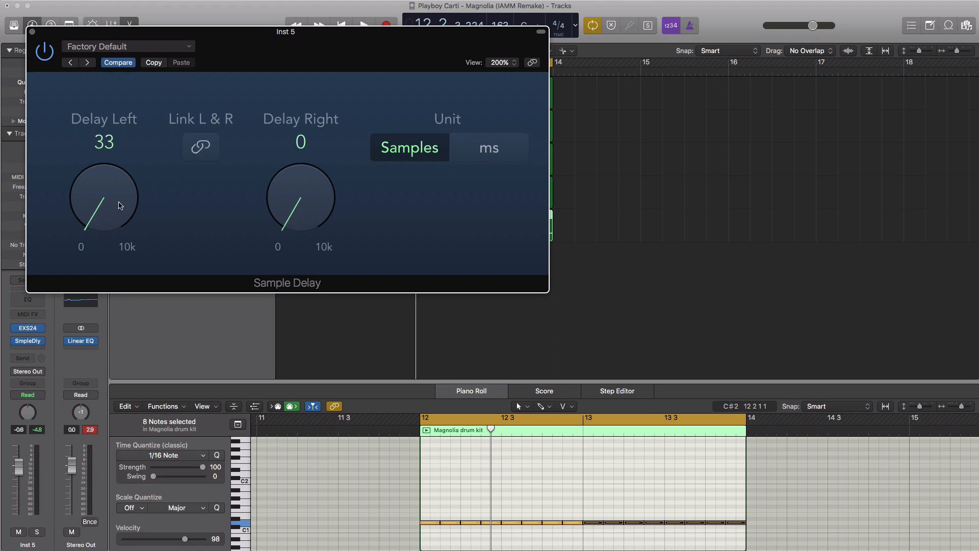
Step: Audition the delay, close its window, and lower the fifth track's volume to -4.5 dB during playback
key("space")
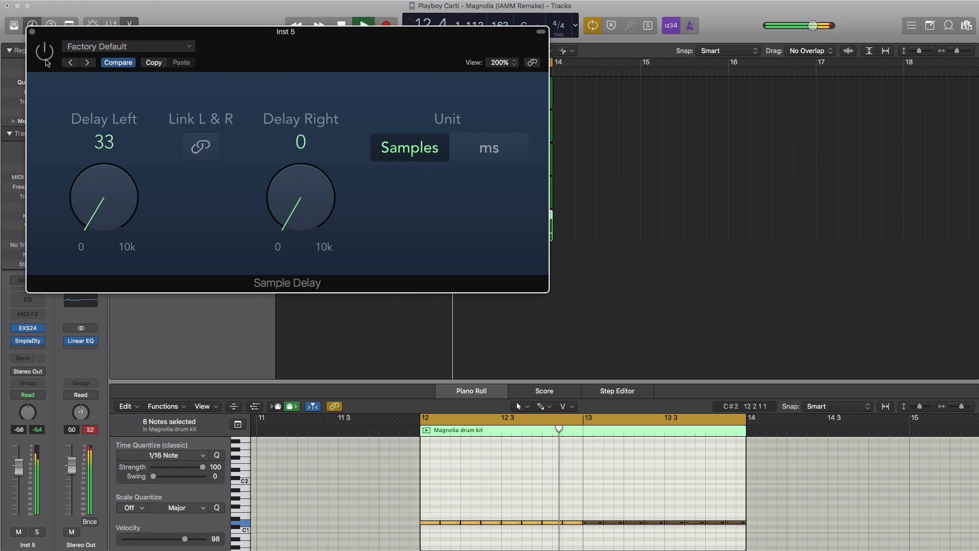
left_click(32, 32)
key("space")
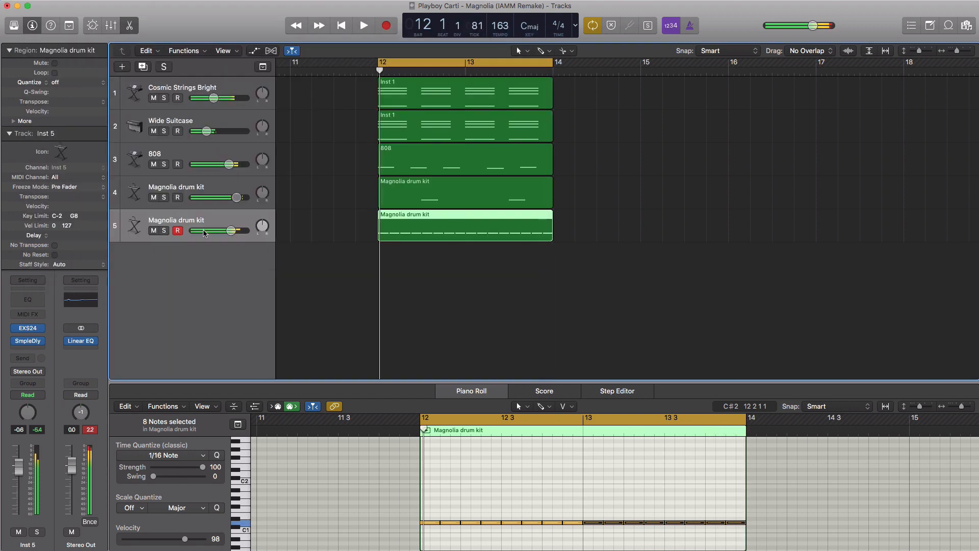
left_click_drag(230, 233, 222, 233)
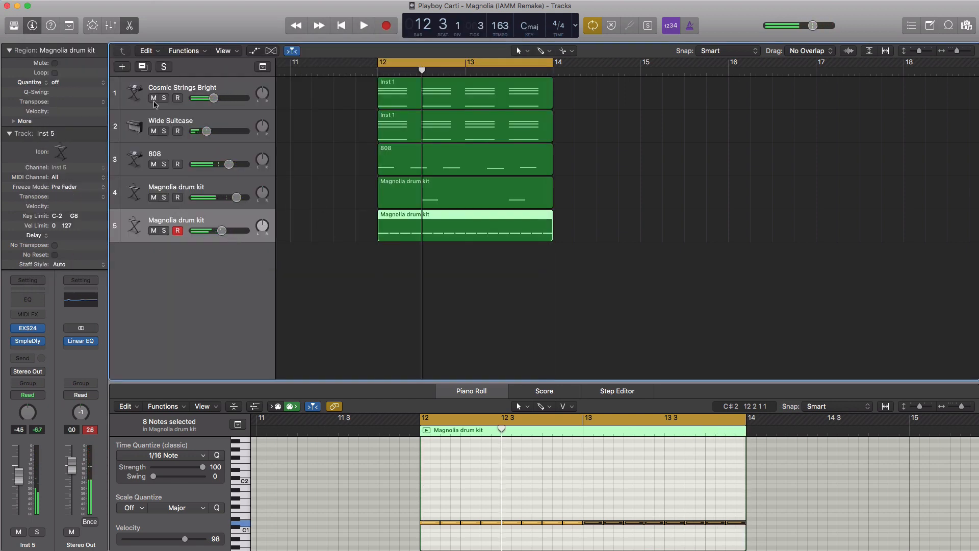
Step: Duplicate the fifth track as a sixth drum kit track with an empty two-bar region starting at bar 12
left_click(143, 67)
left_click(391, 275, "super")
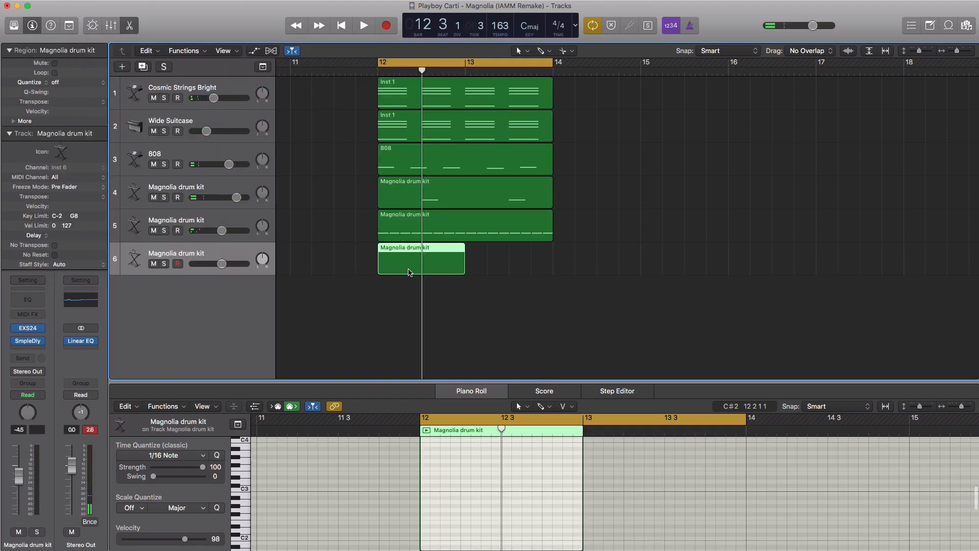
left_click_drag(465, 270, 552, 271)
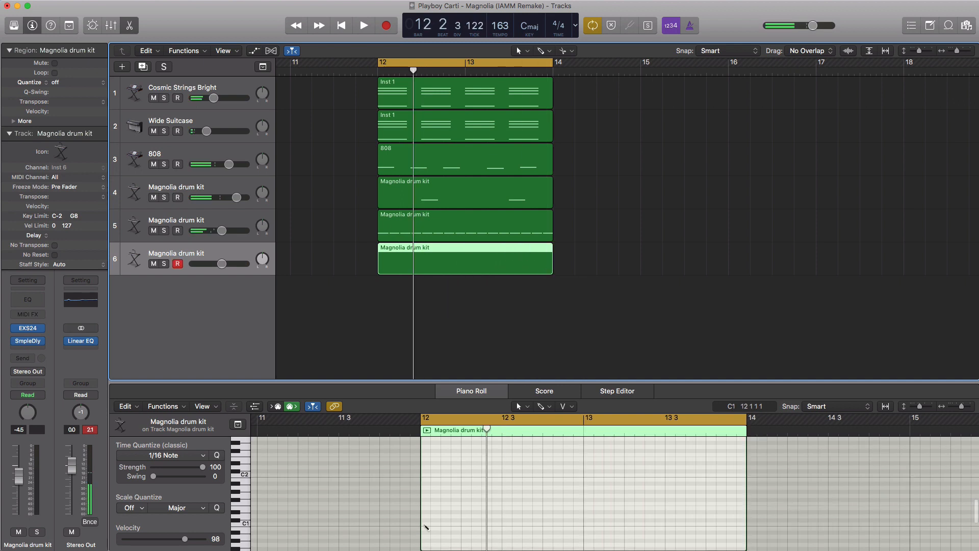
Step: Place a C1 note at the start of the sixth track's region and remove the Sample Delay from that track
left_click(429, 525, "super")
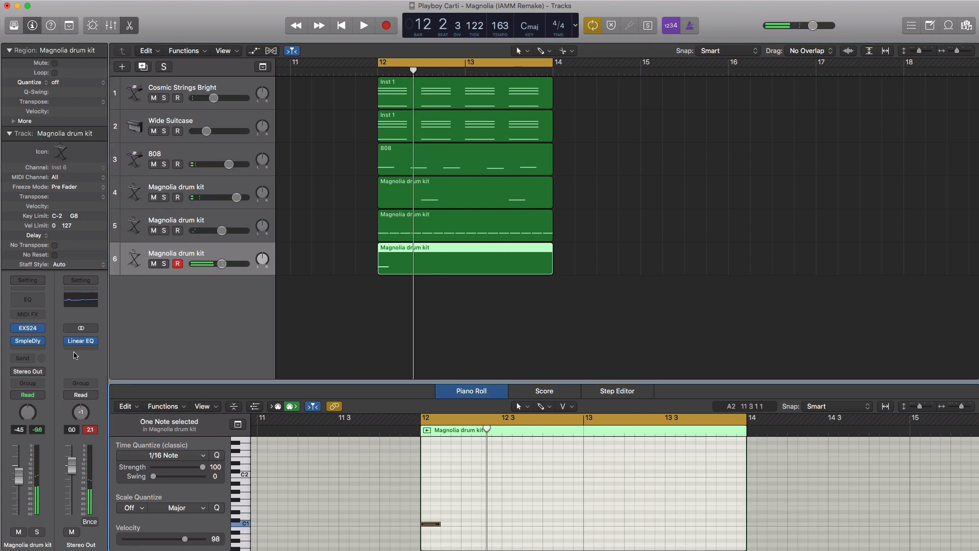
left_click(42, 341)
left_click(43, 357)
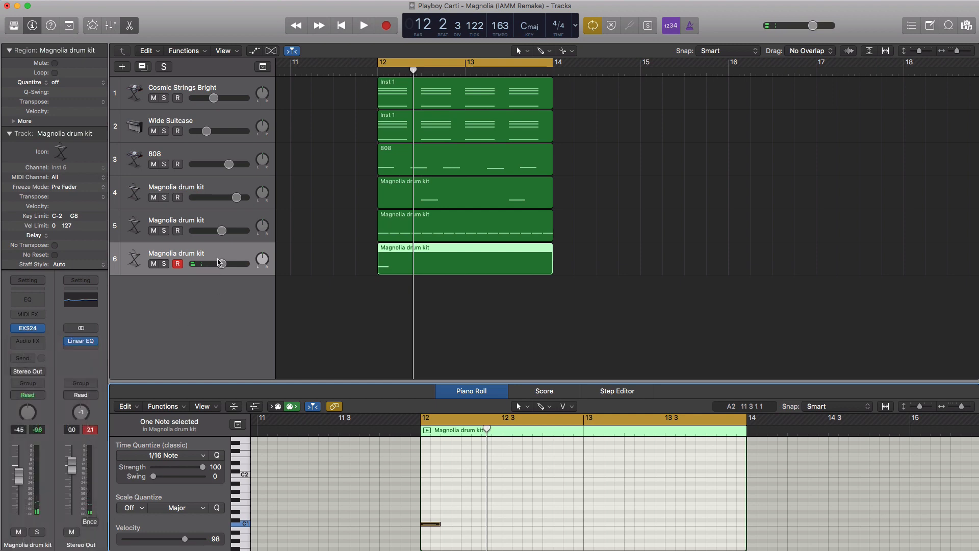
Step: Raise the sixth track's volume to 2.3 dB while playing the loop
left_click_drag(222, 264, 226, 263)
key("space")
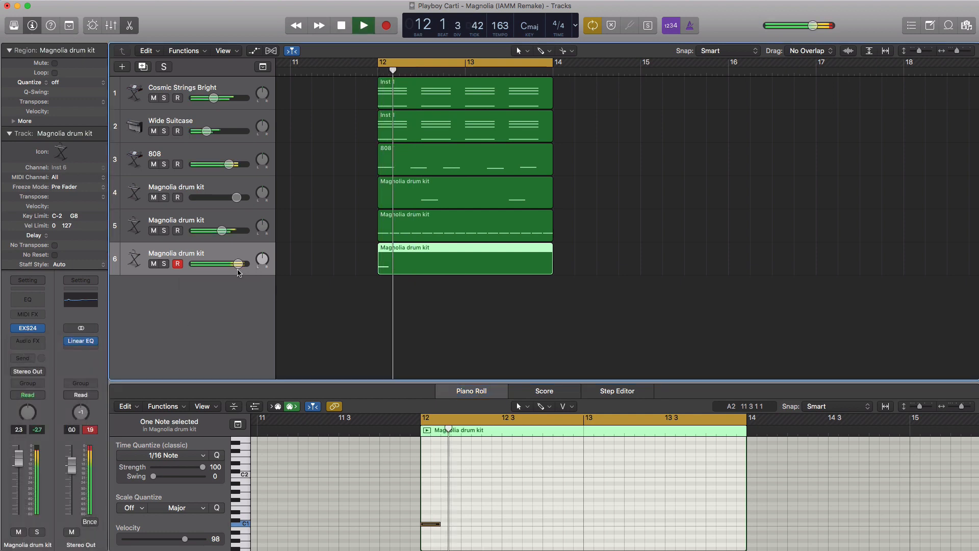
key("space")
Step: Add C1 notes at 12 2 3, 12 4 1, 12 4 3, 13 2 1 and 13 3 3 on the sixth track, auditioning them in the loop
key("space")
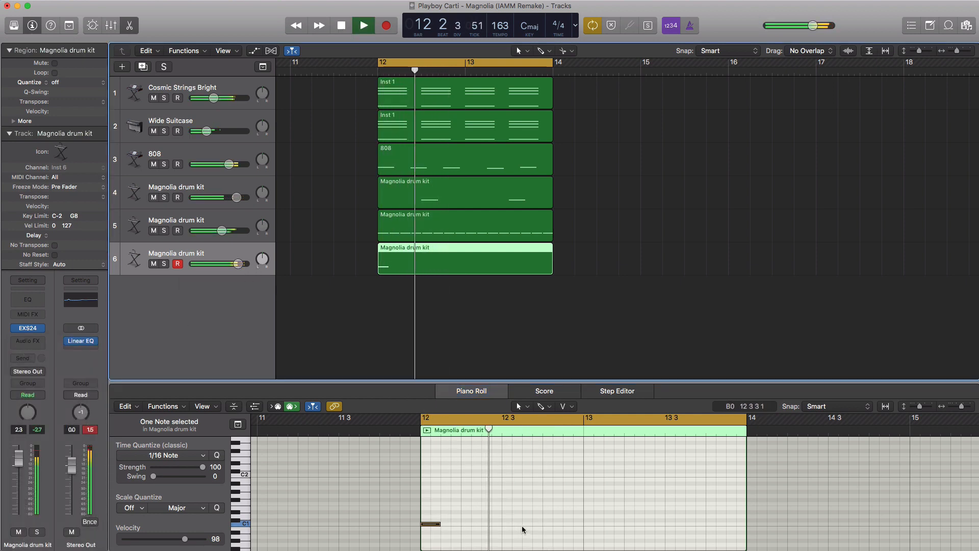
key("space")
key("space")
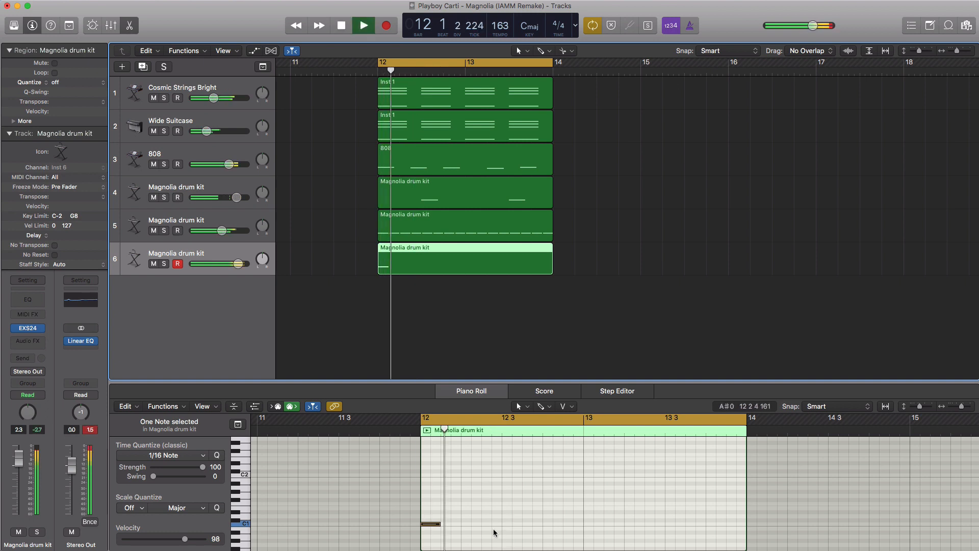
left_click(491, 525, "super")
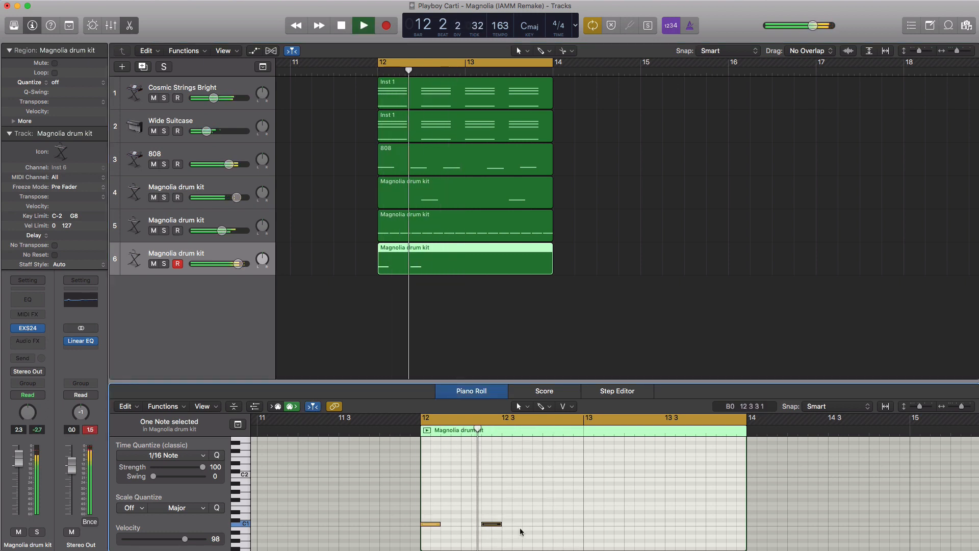
key("space")
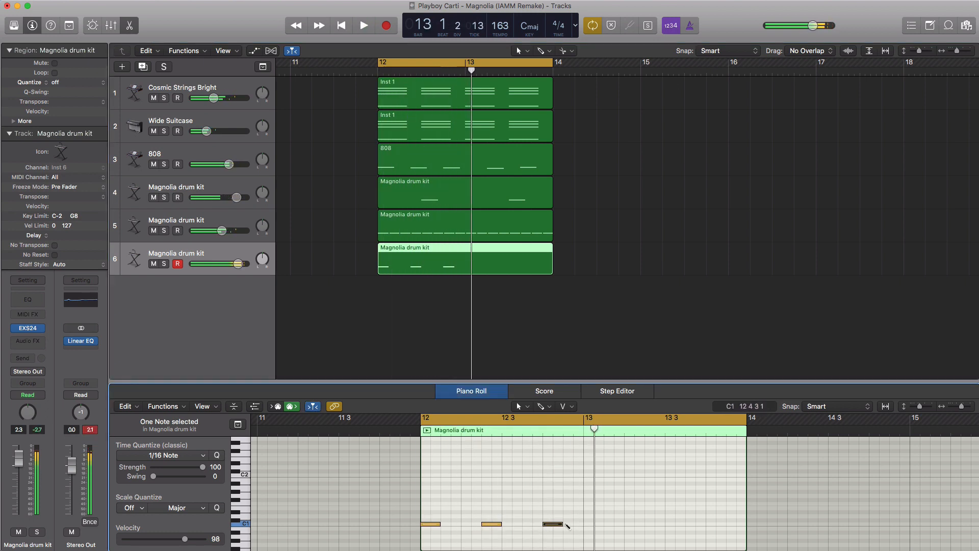
key("space")
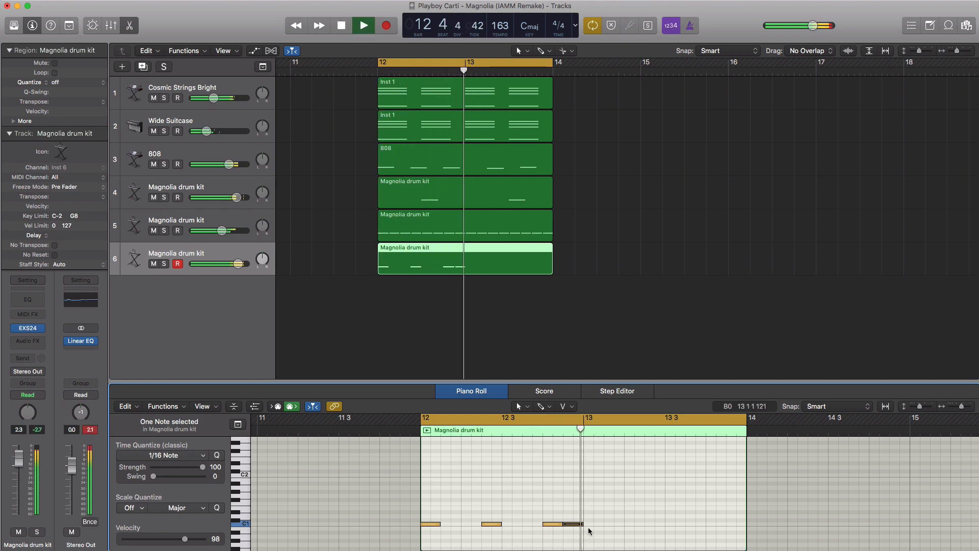
key("space")
key("space")
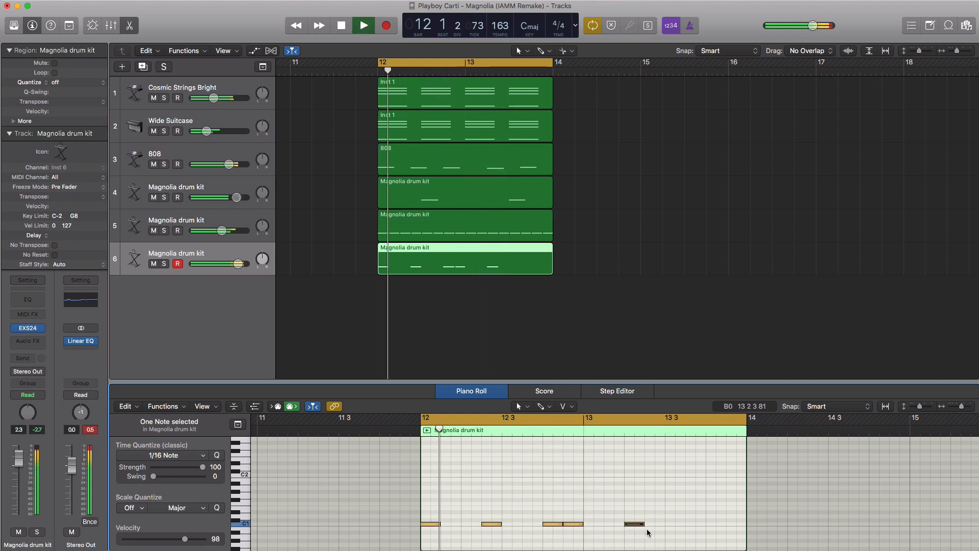
left_click(691, 524, "super")
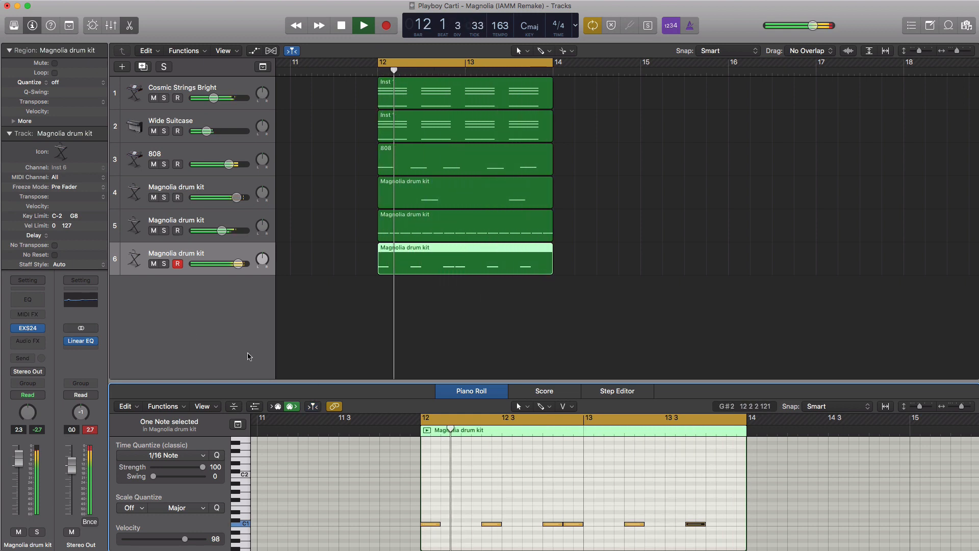
key("space")
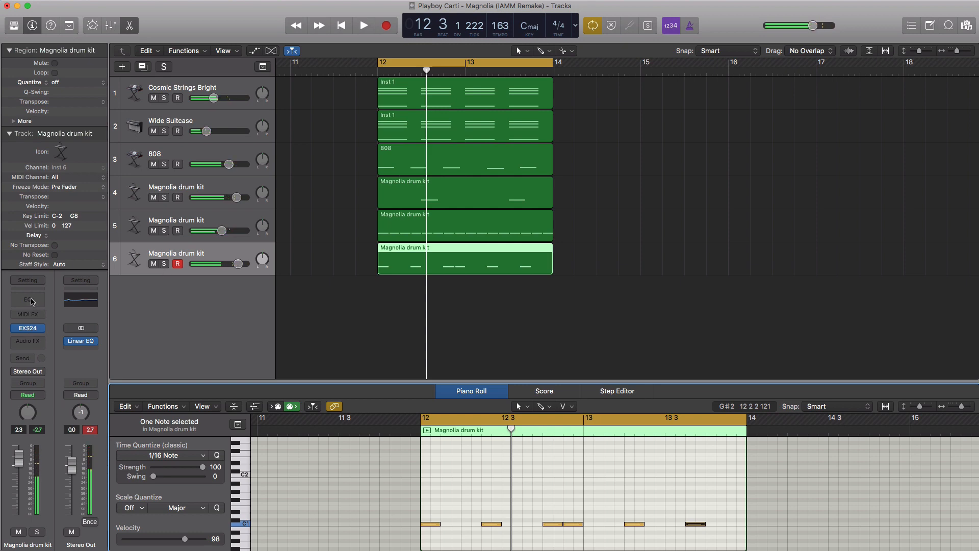
Step: Add a Channel EQ to the sixth track and enable its low cut at 60 Hz with a 24 dB/Oct slope
left_click(29, 303)
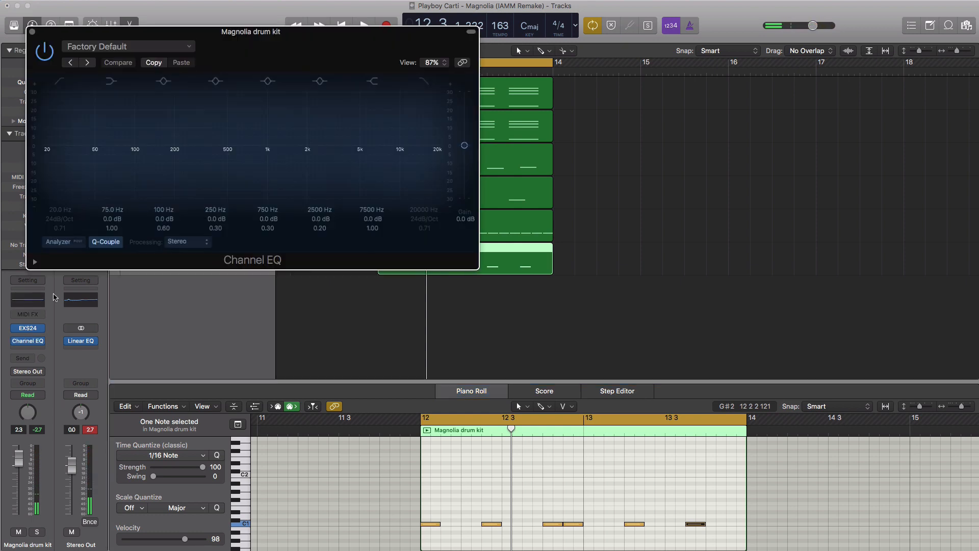
left_click_drag(267, 32, 614, 87)
left_click(410, 163)
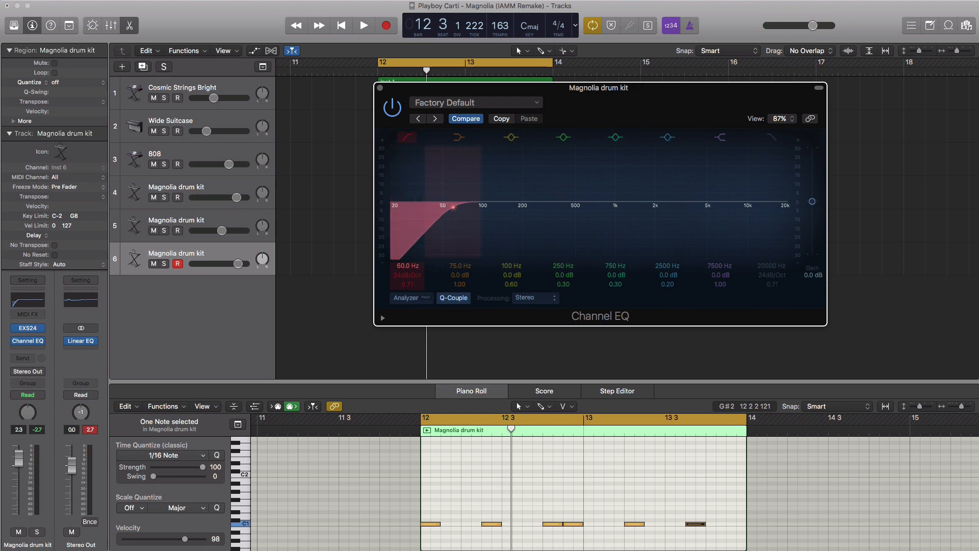
Step: In the sixth track's Channel EQ, move the low cut to 76 Hz and boost the bell band 5 dB at 106 Hz, auditioning the loop
key("space")
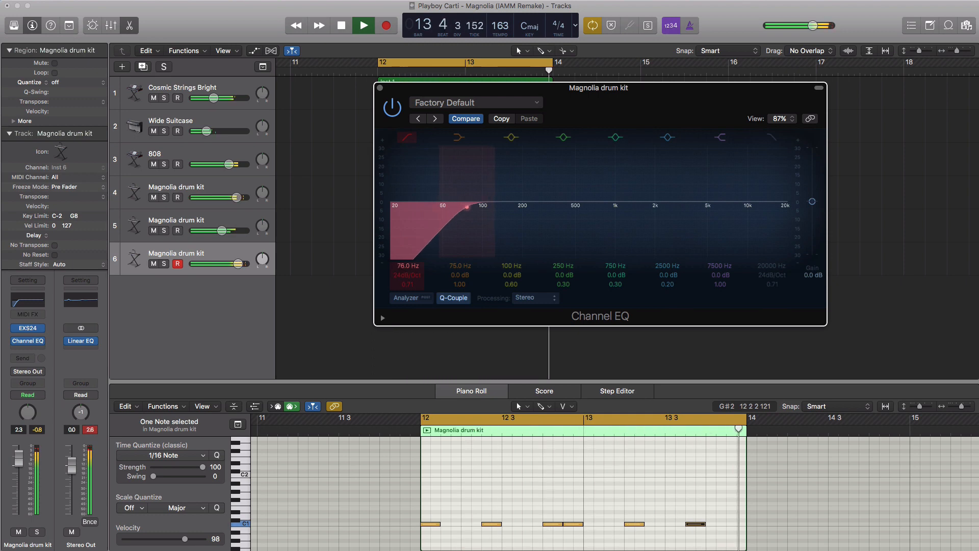
key("space")
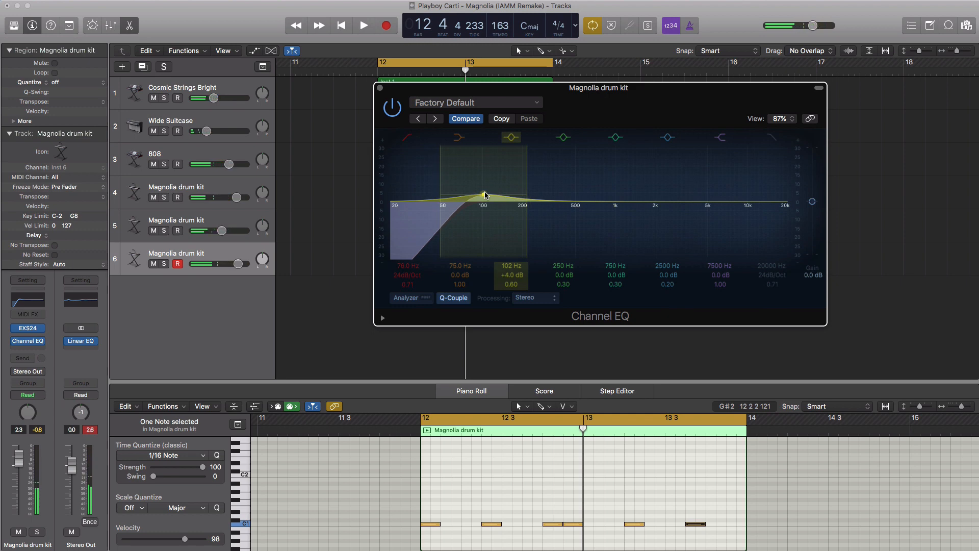
key("space")
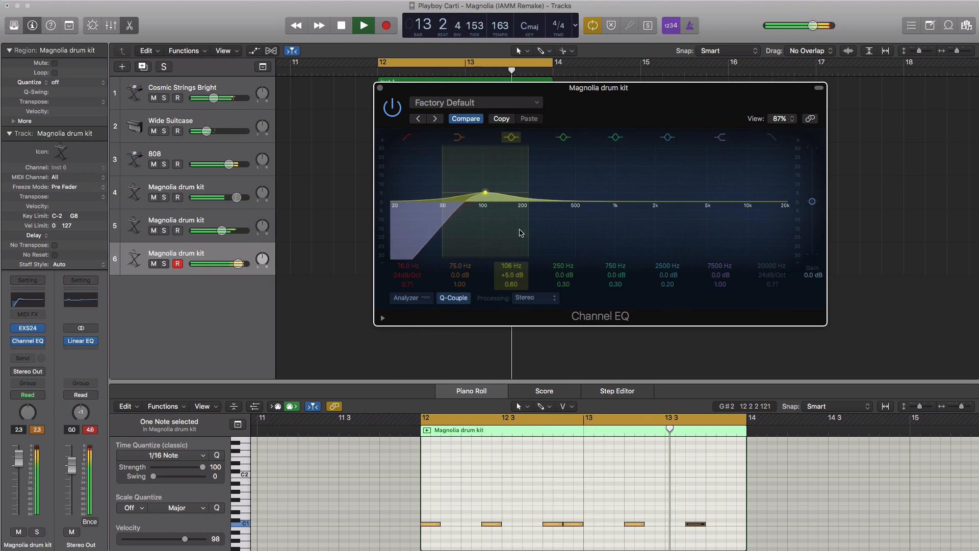
Step: Boost the EQ's high shelf by 5 dB at 8100 Hz and set the sixth track's volume to 0.8 dB while playing the loop
key("space")
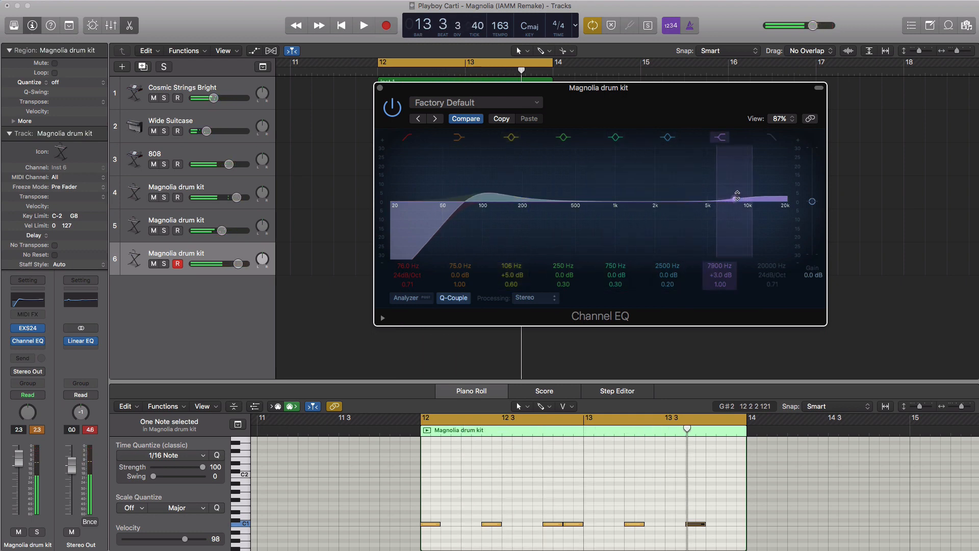
key("space")
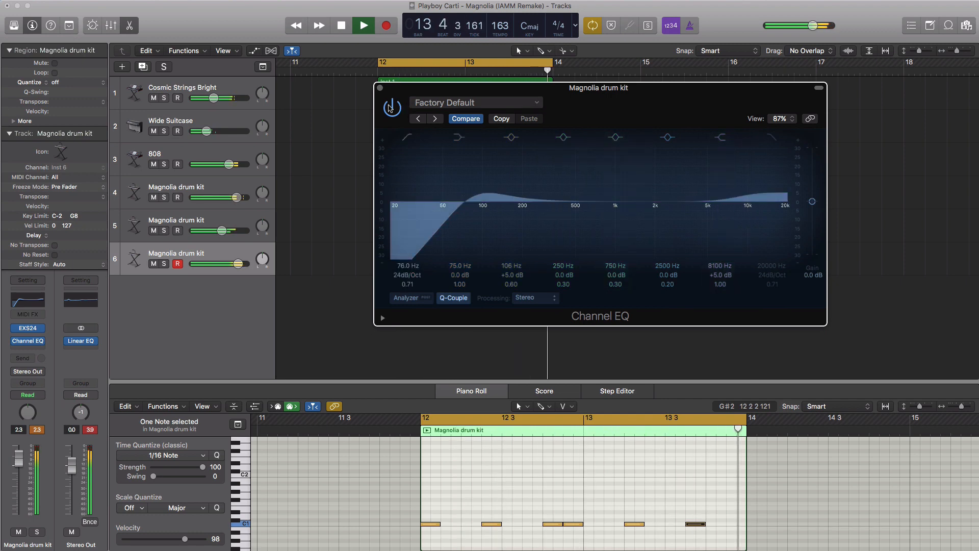
key("super+w")
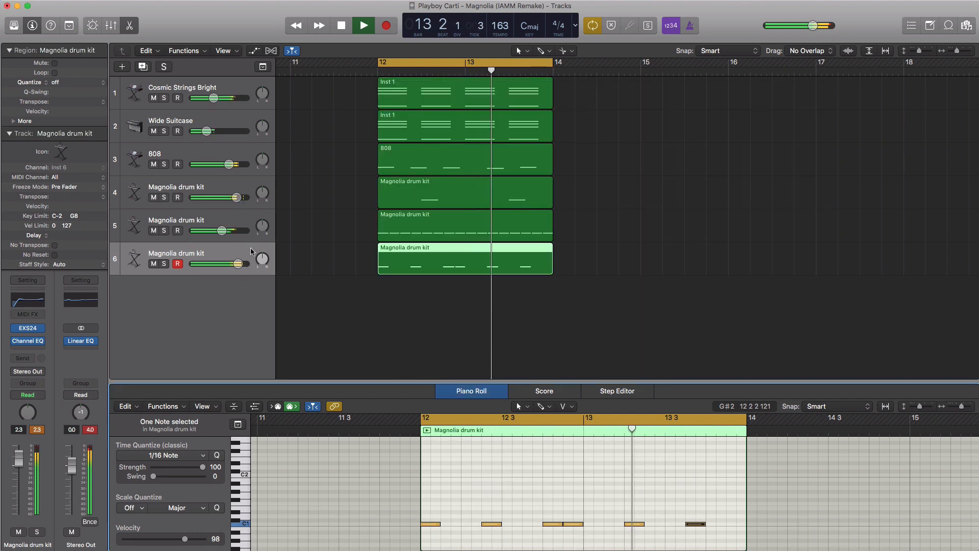
left_click_drag(238, 264, 234, 264)
key("space")
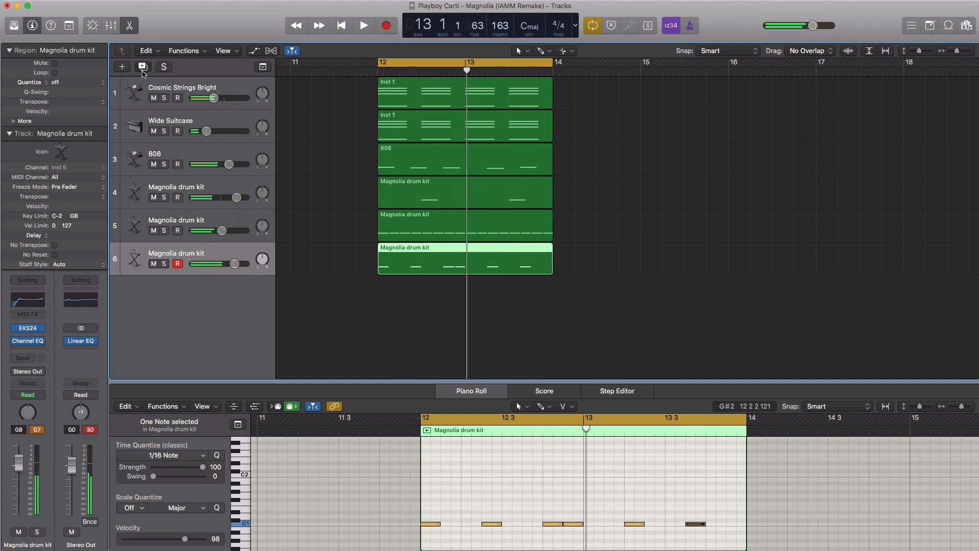
Step: Duplicate the sixth track without its Channel EQ and create an empty region spanning bars 12 to 14 on the new seventh track
left_click(143, 67)
left_click(41, 345)
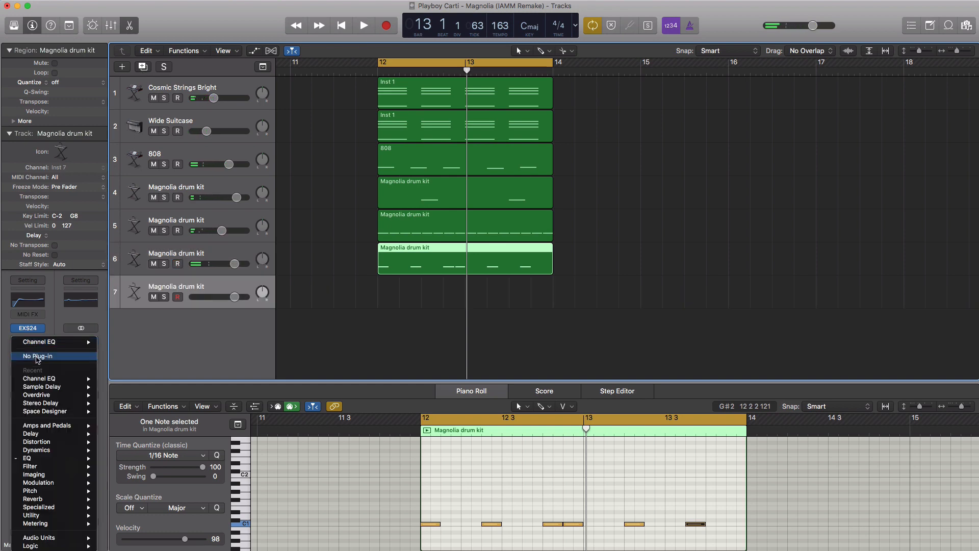
left_click(37, 357)
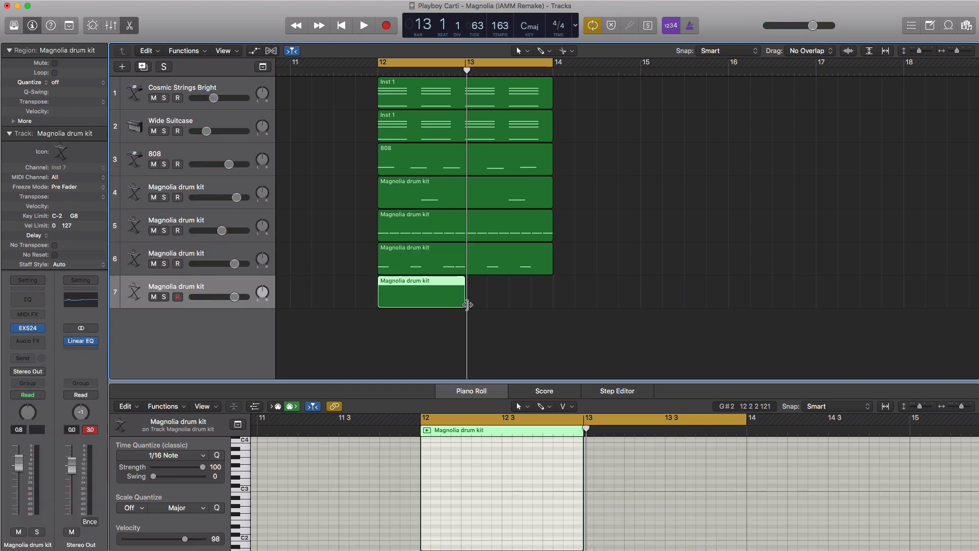
left_click_drag(467, 305, 552, 306)
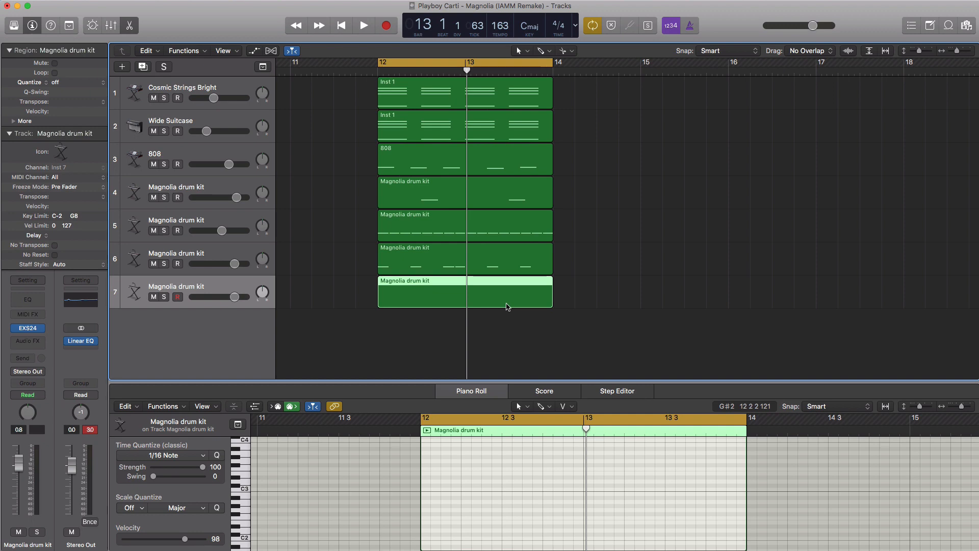
Step: Place an F1 note at the start of the seventh track's region and set the track's volume to -0.9 dB while auditioning
scroll(457, 491, "down", 5)
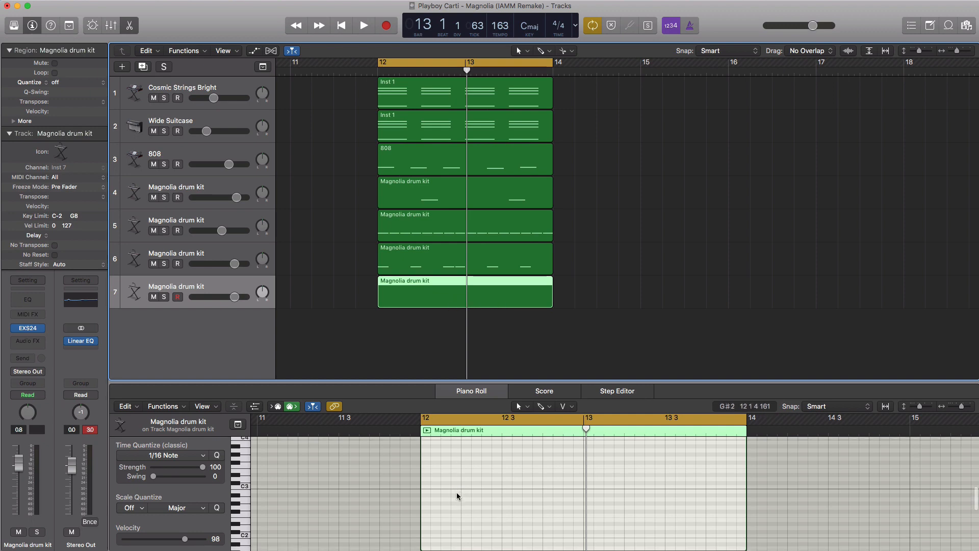
left_click(434, 497, "super")
left_click_drag(434, 498, 430, 519)
key("space")
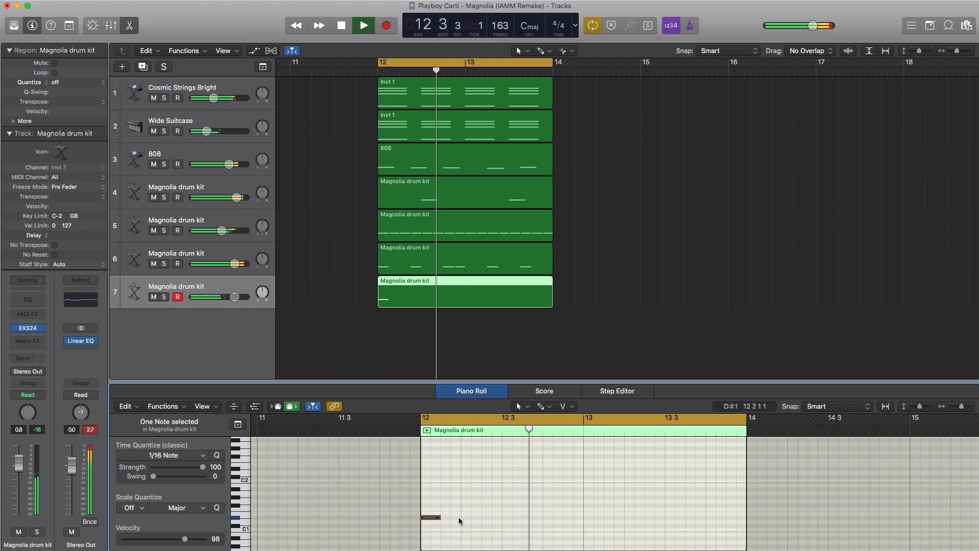
key("space")
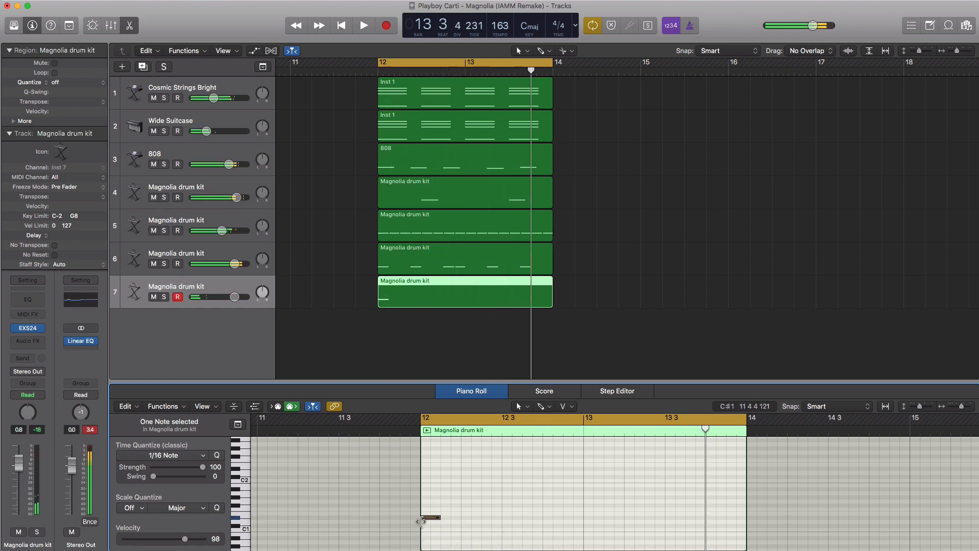
left_click_drag(431, 520, 435, 512)
key("space")
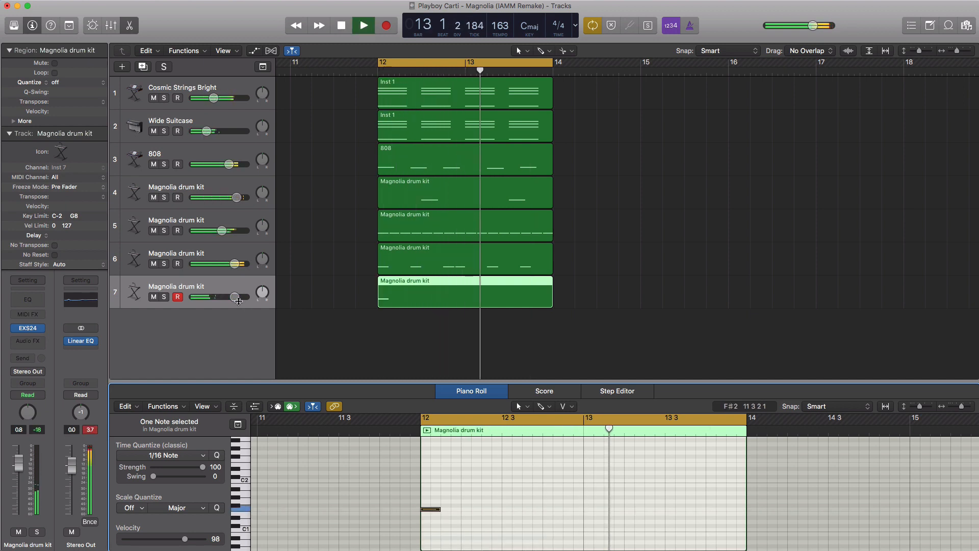
mouse_move(235, 297)
left_mouse_down()
mouse_move(220, 297)
mouse_move(231, 297)
left_mouse_up()
key("space")
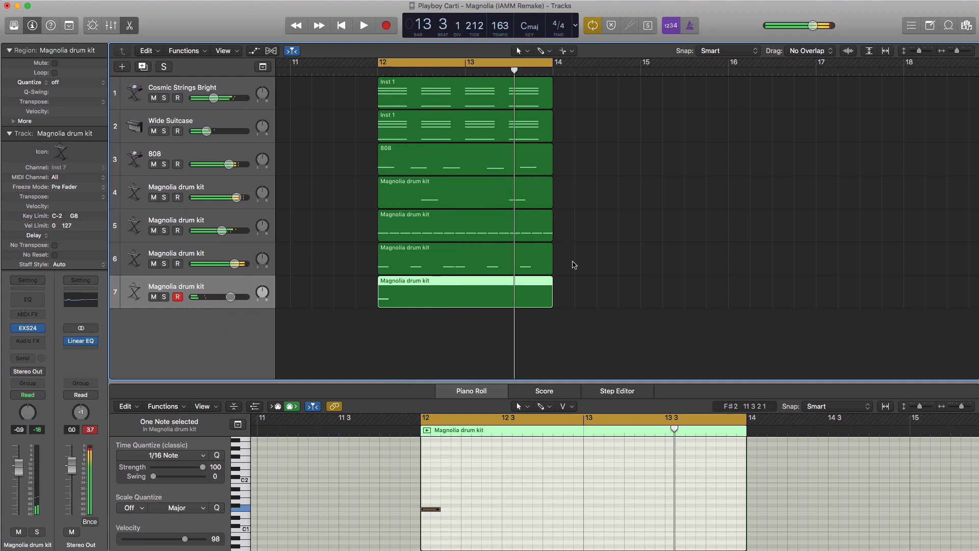
Step: Repeat the first six tracks' regions across bars 14 to 16, and extend the cycle range and the seventh track's region to bar 16
scroll(579, 268, "down", 2)
scroll(579, 267, "down", 2)
left_click_drag(579, 262, 672, 67)
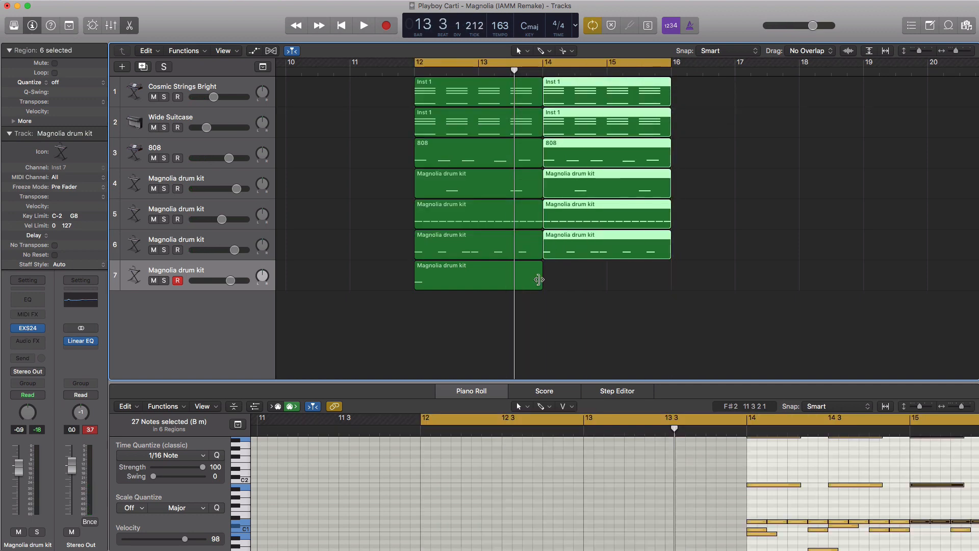
left_click_drag(542, 282, 665, 284)
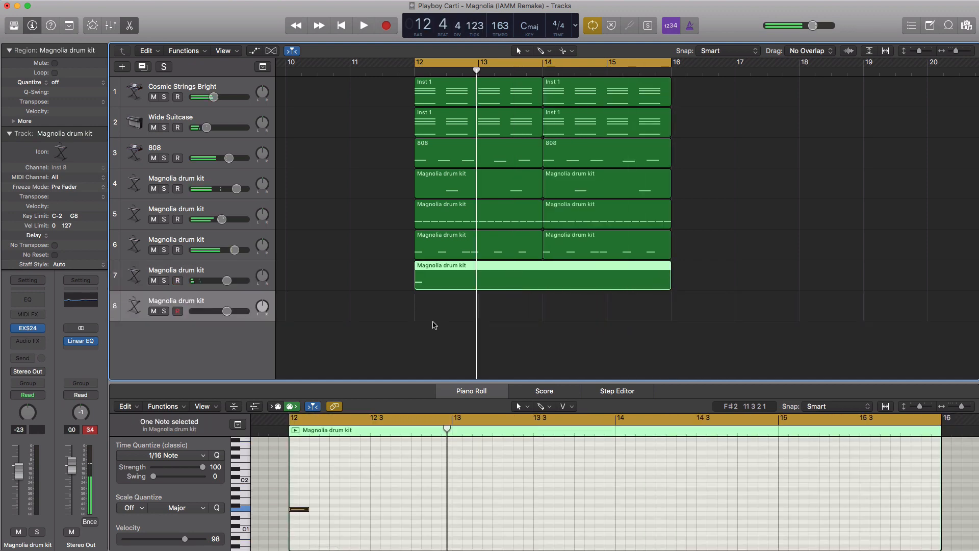
Step: Create a region spanning bars 12 to 16 on the eighth track and place an F#1 note at 12 4 1
left_click(427, 312, "super")
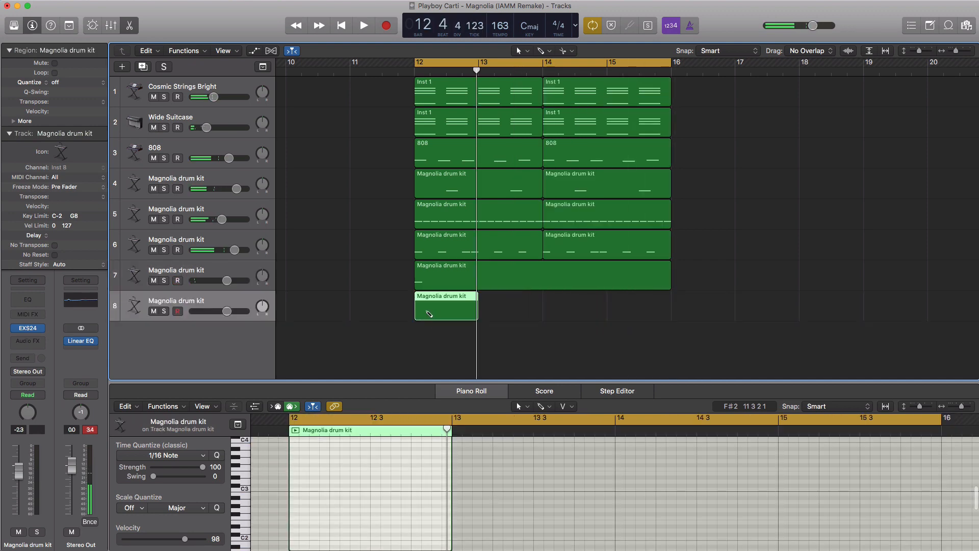
left_click_drag(476, 311, 671, 312)
scroll(394, 487, "down", 4)
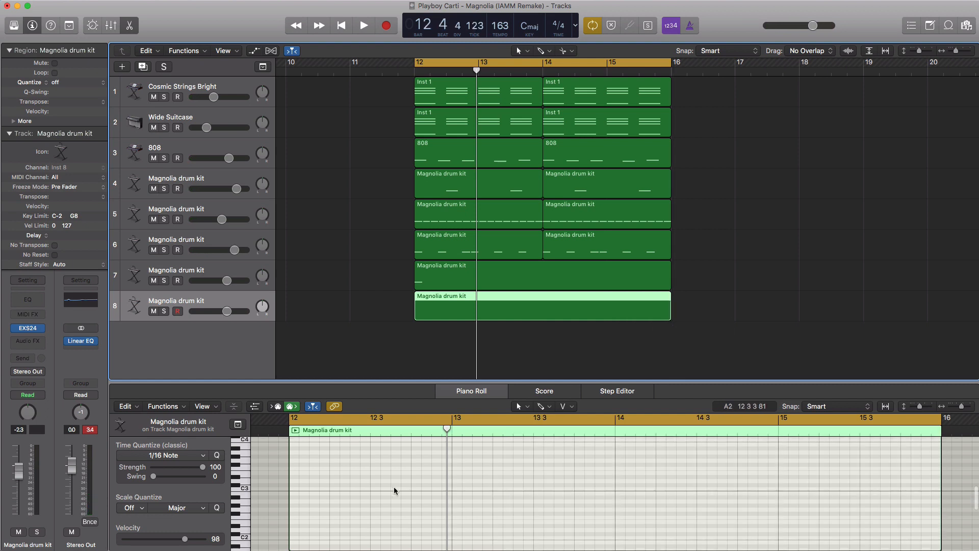
scroll(393, 487, "down", 2)
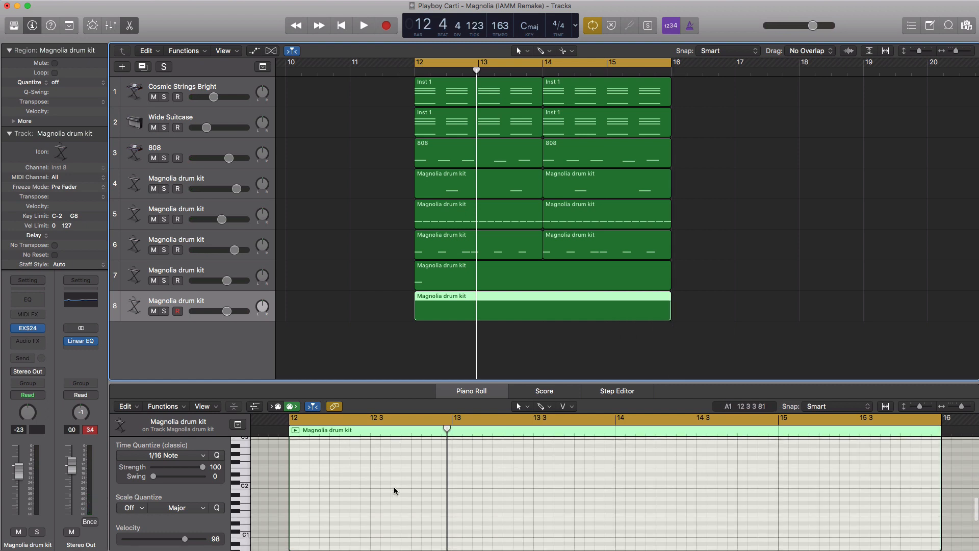
left_click(415, 504, "super")
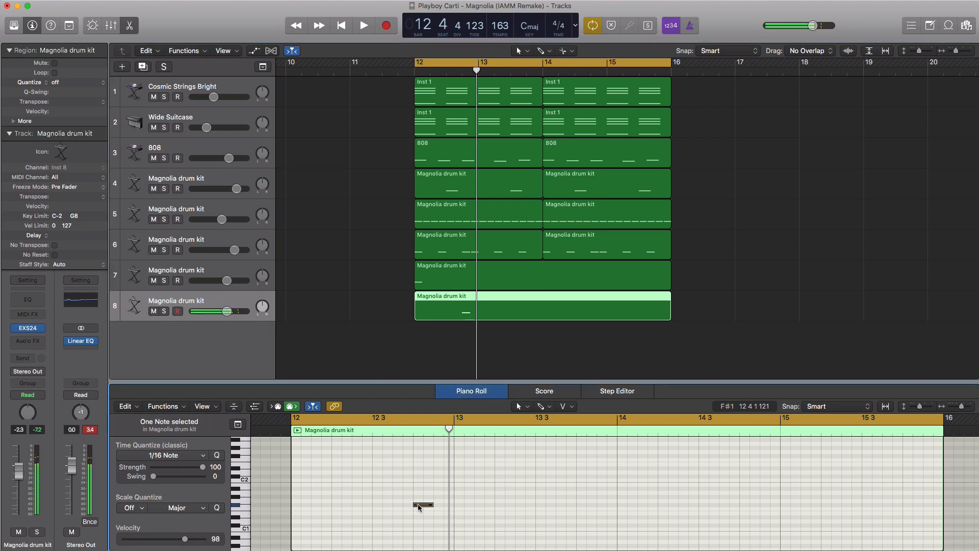
left_click_drag(419, 505, 417, 505)
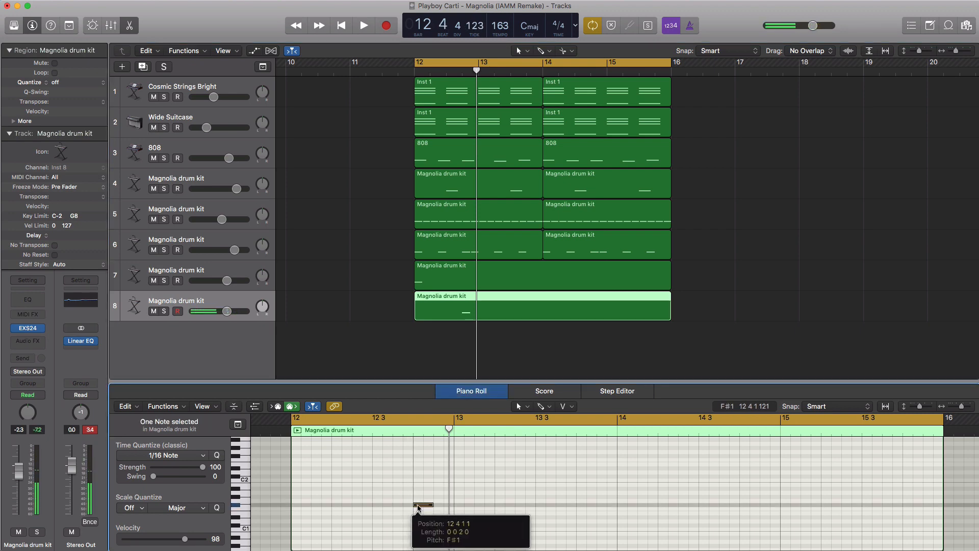
Step: Move the eighth track's F#1 note to 13 3 4 and add another F#1 at 15 3 4, auditioning them in the loop
key("space")
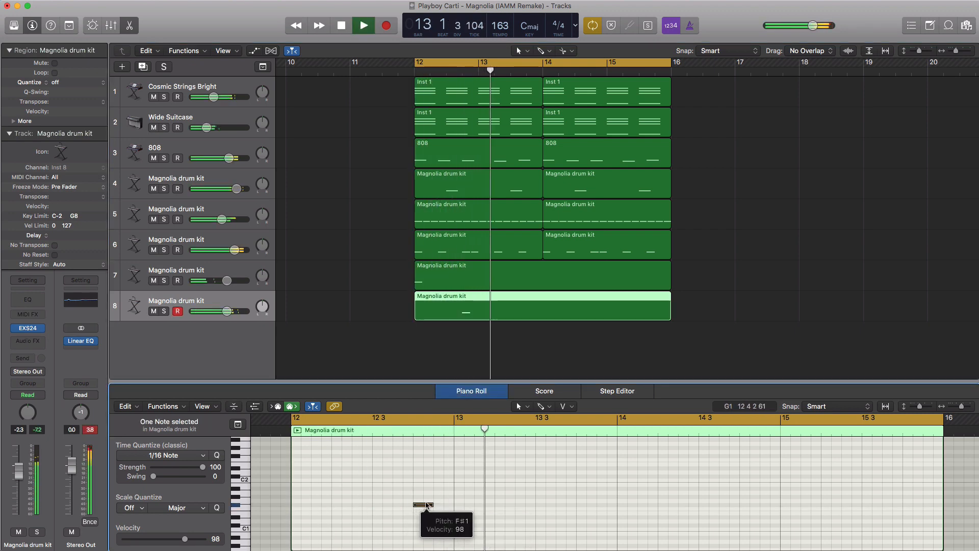
key("space")
left_click_drag(427, 505, 580, 508)
key("space")
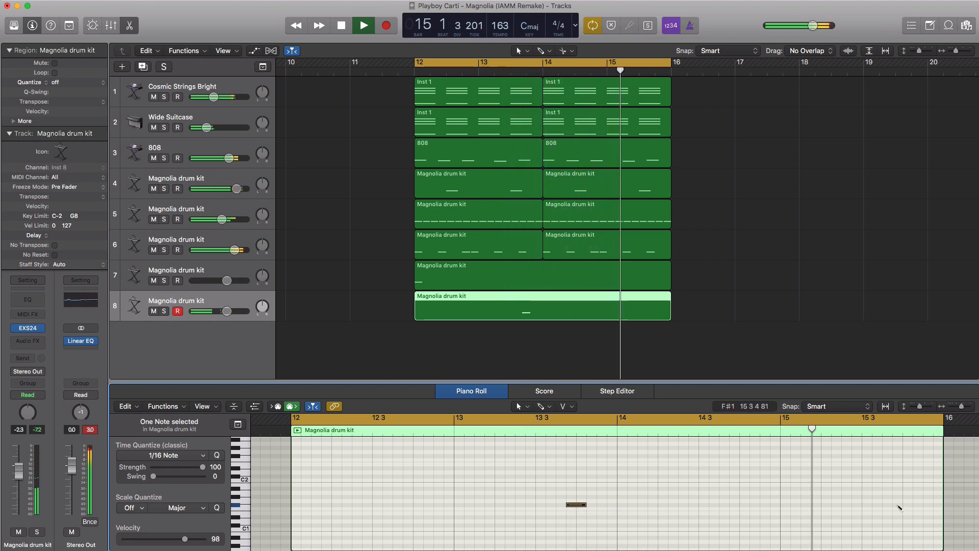
left_click(895, 506)
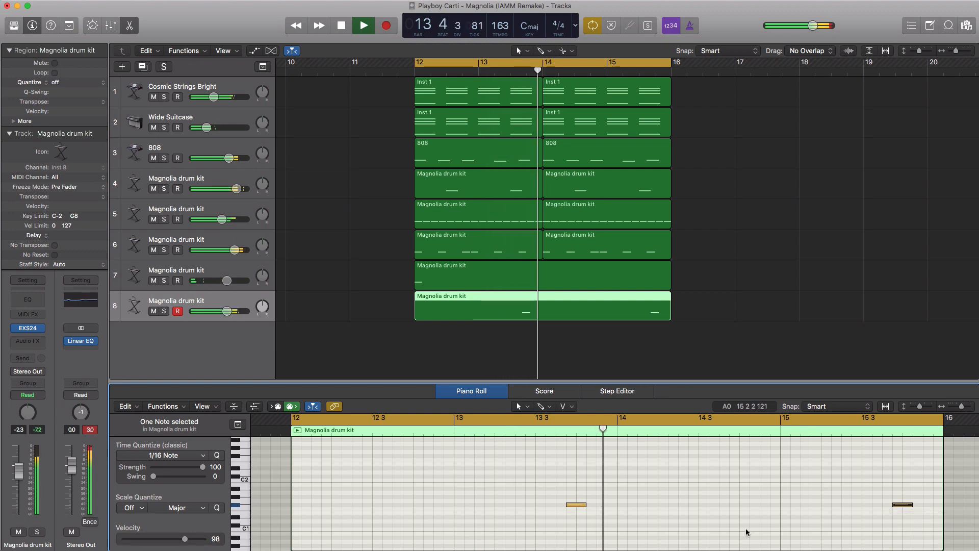
Step: Lower the eighth track's volume to -8.2 dB and add a Space Designer reverb to it
left_click_drag(227, 311, 216, 311)
key("space")
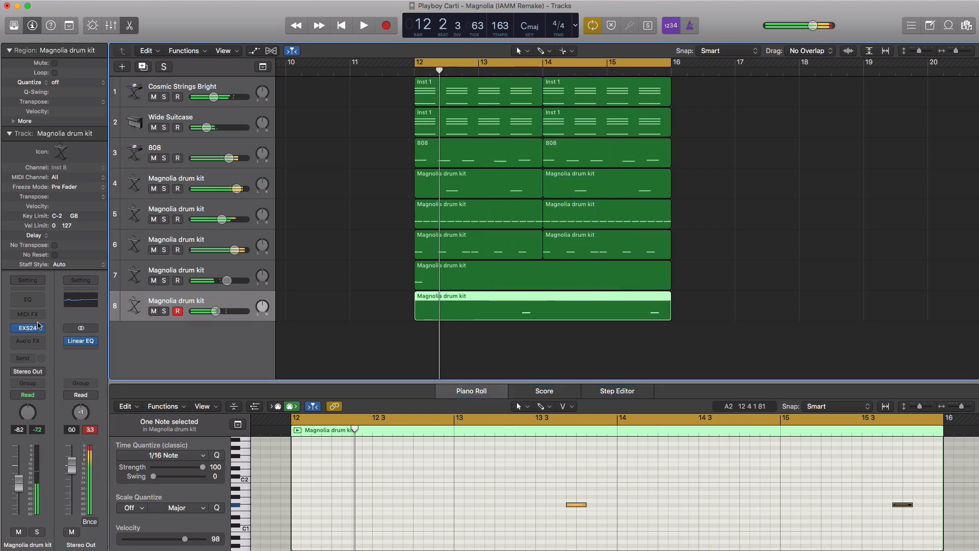
left_click(28, 341)
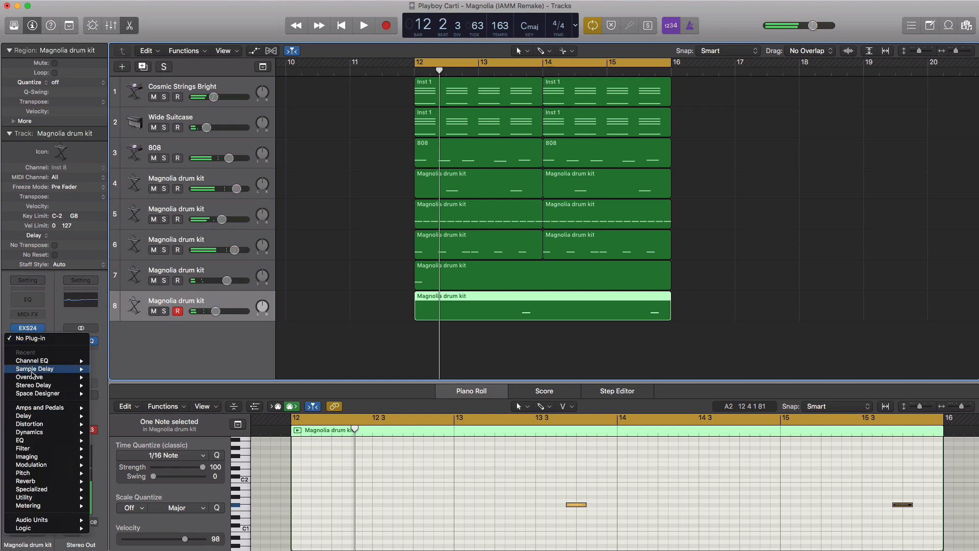
mouse_move(35, 400)
left_click(121, 401)
Step: Raise Space Designer's dry and reverb output levels slightly and set the eighth track's volume to -8.6 dB while playing the loop
key("space")
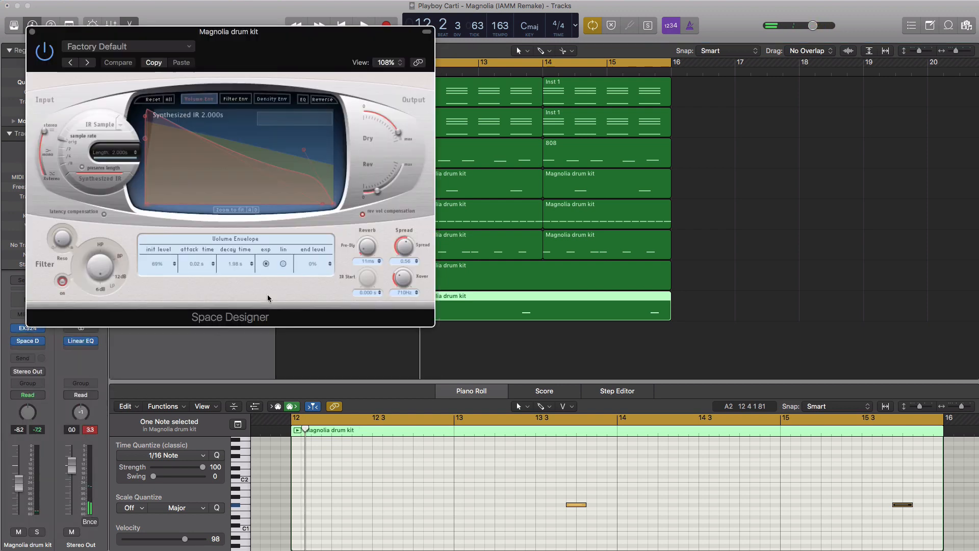
left_click(401, 139)
left_click_drag(377, 191, 384, 189)
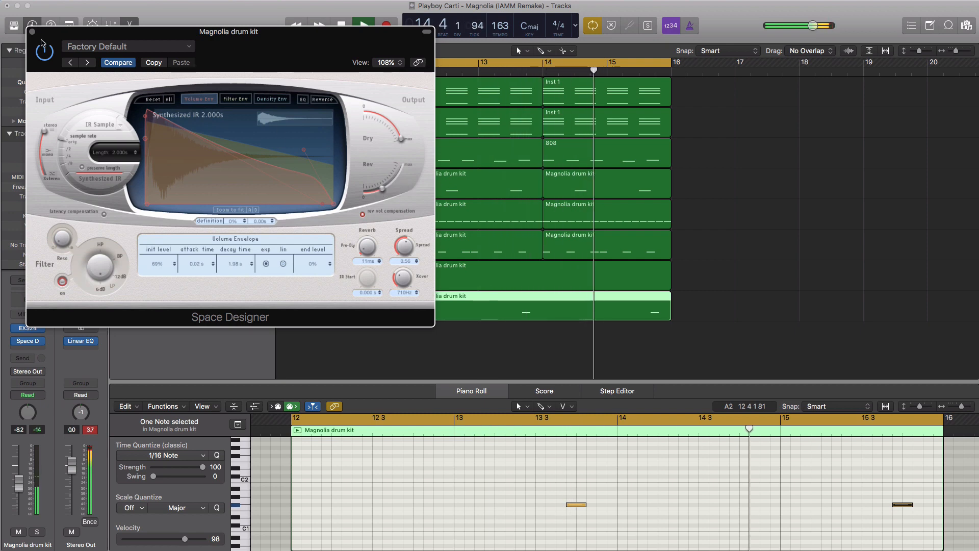
key("super+w")
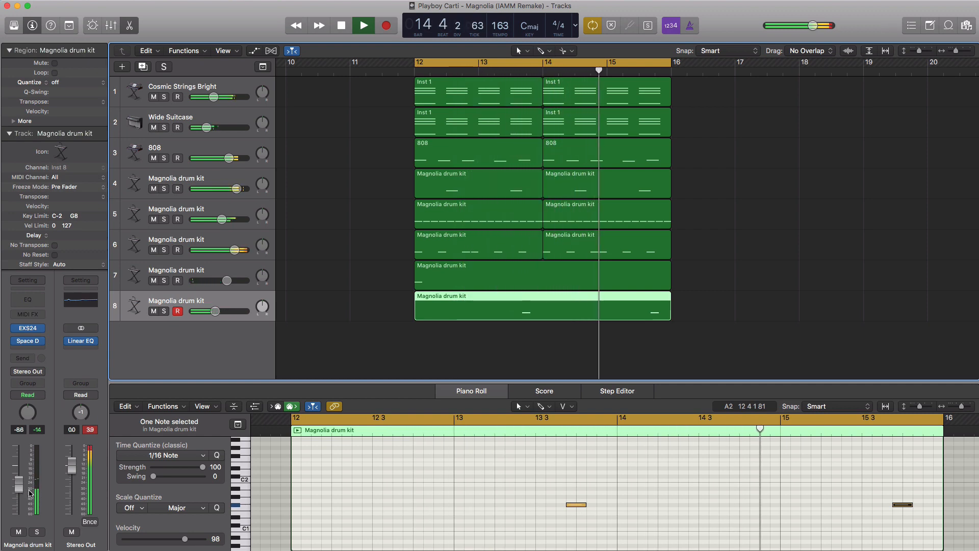
key("space")
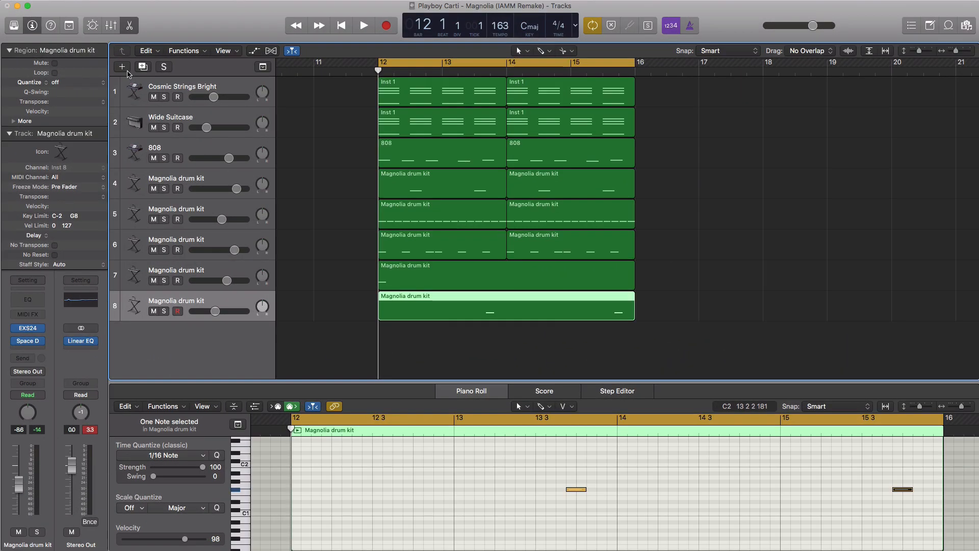
Step: Add a new software instrument track and load the Indian Bansuri Flute patch found by searching the library for "flute"
left_click(122, 66)
key("Return")
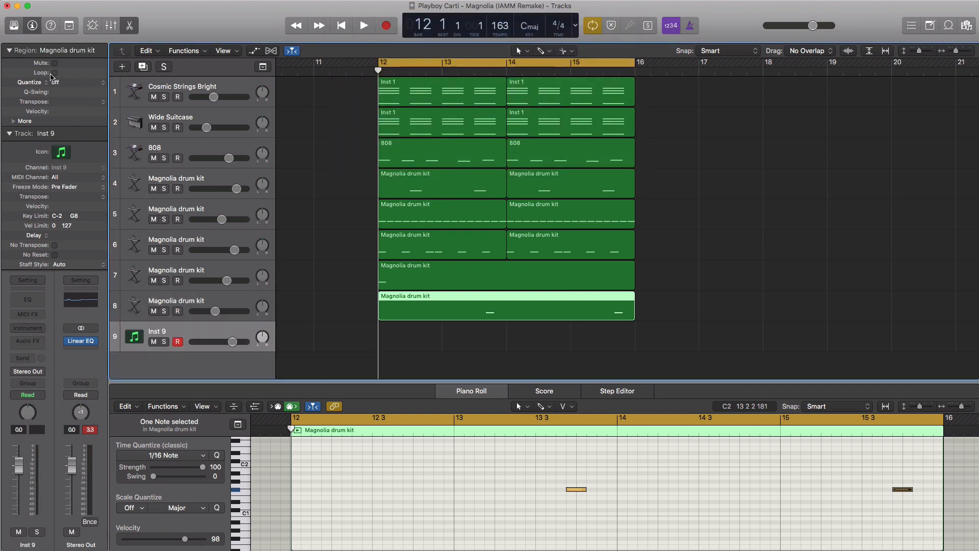
key("y")
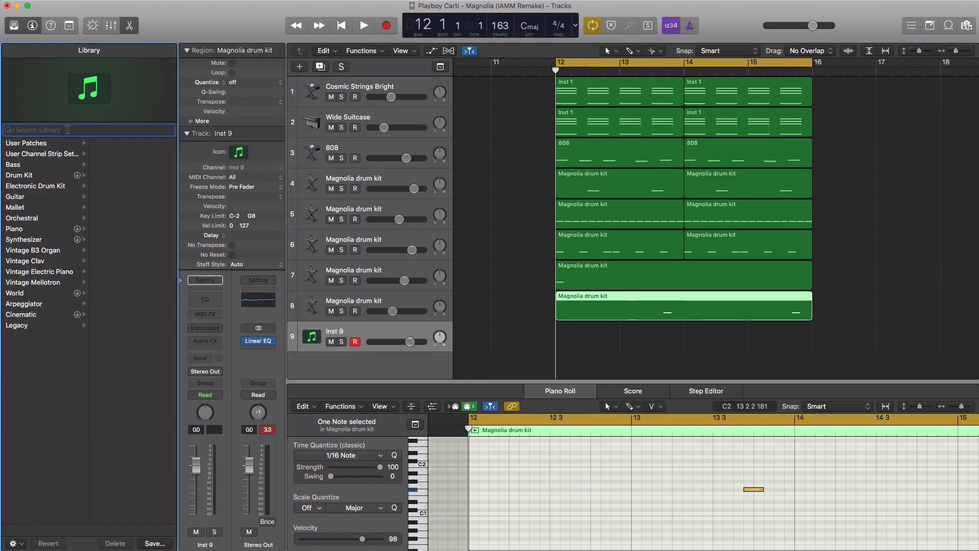
type("flute")
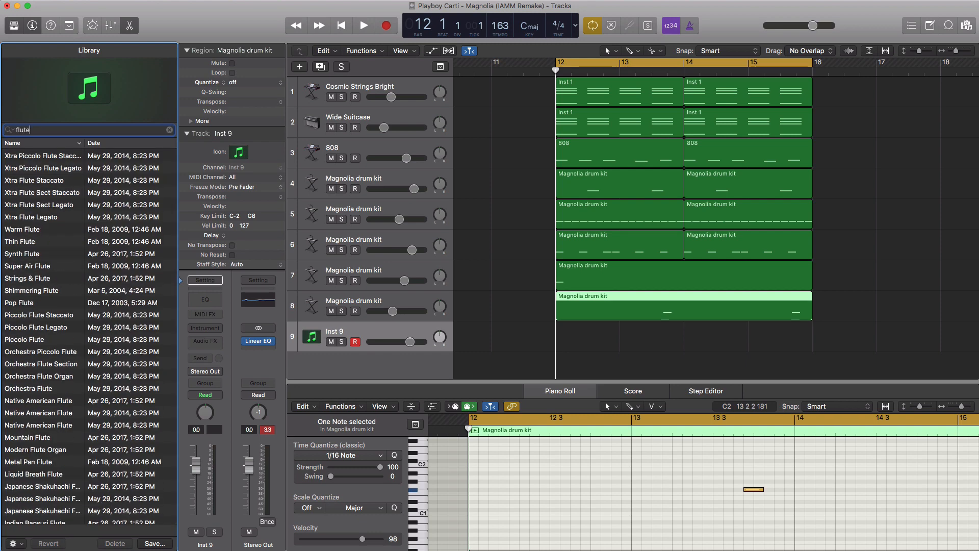
scroll(73, 194, "down", 5)
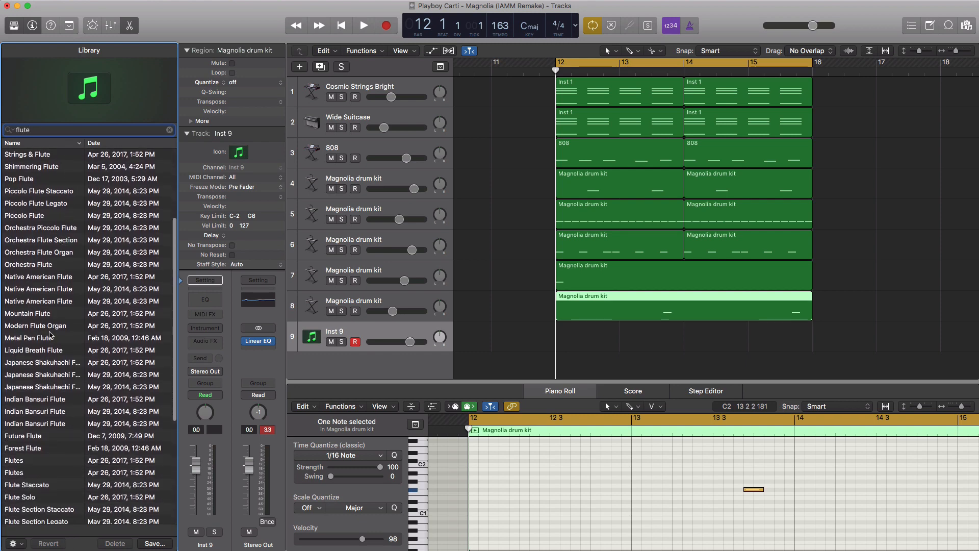
left_click(51, 400)
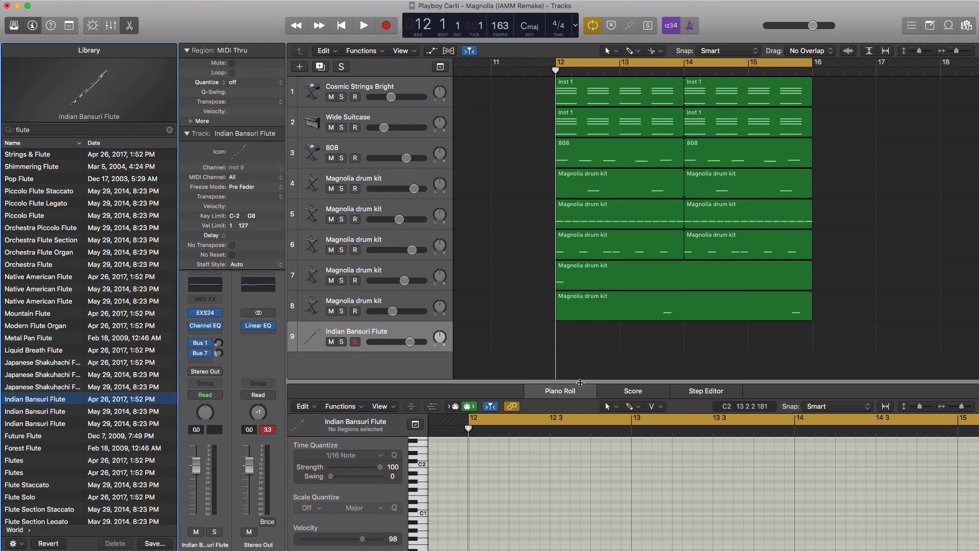
Step: Create a flute region spanning bars 12 to 14 and play the song looped over those two bars
left_click(575, 335, "super")
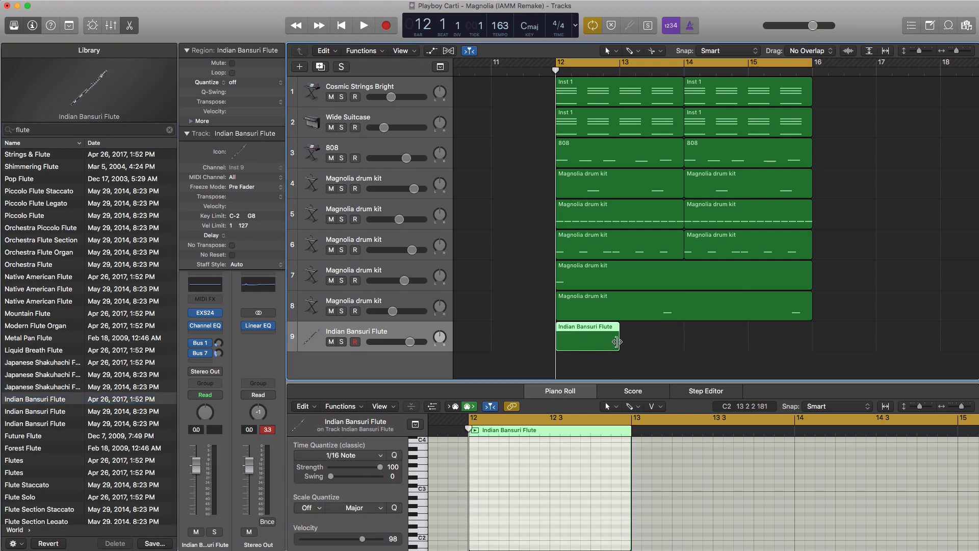
left_click_drag(661, 342, 682, 341)
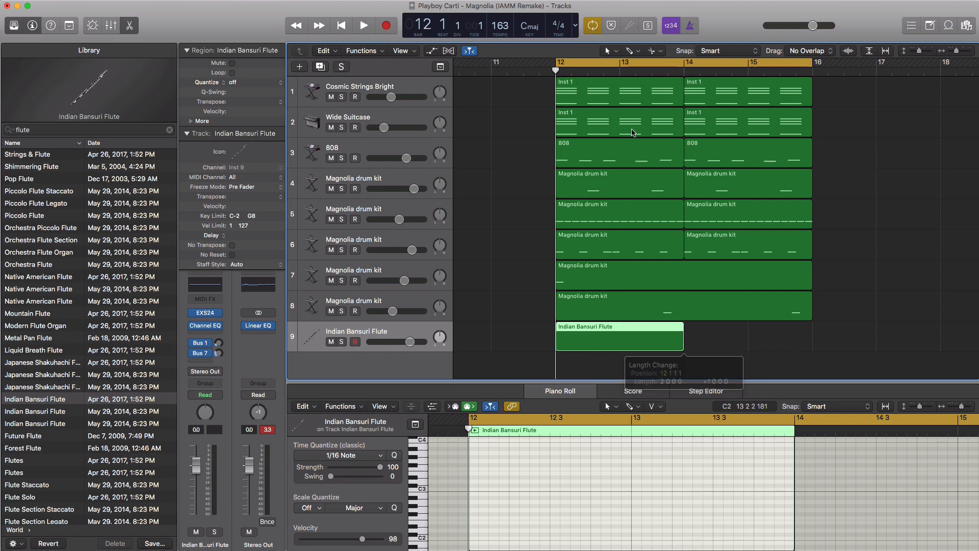
left_click_drag(570, 62, 684, 63)
key("space")
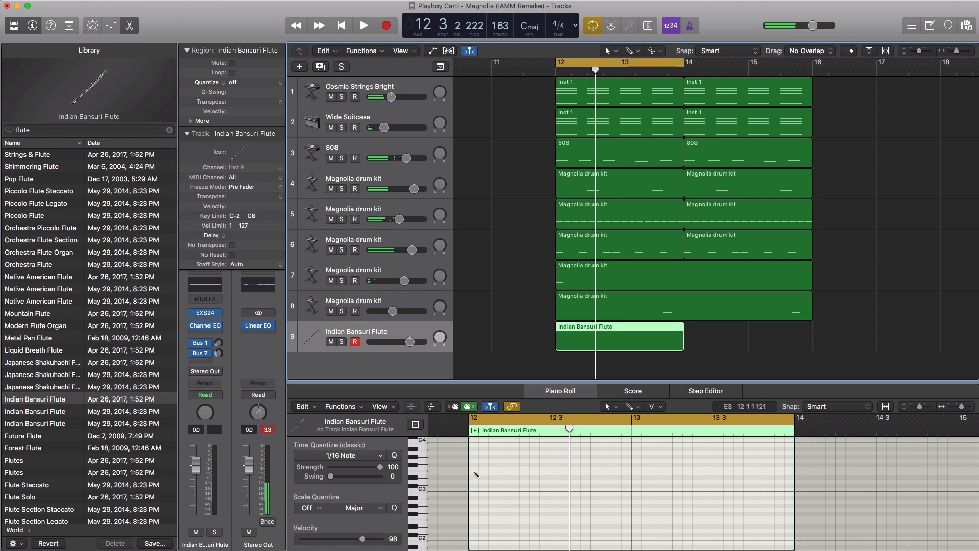
Step: Place two E3 notes in the flute region at 12 1 1 and 12 3 1, shortening the second to 0 1 1 0
left_click(476, 475)
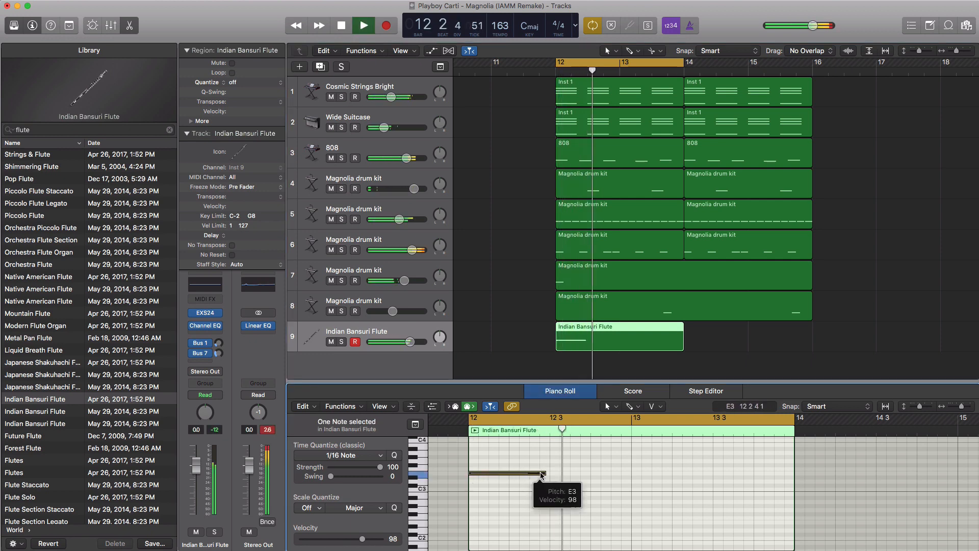
left_click_drag(546, 474, 563, 477)
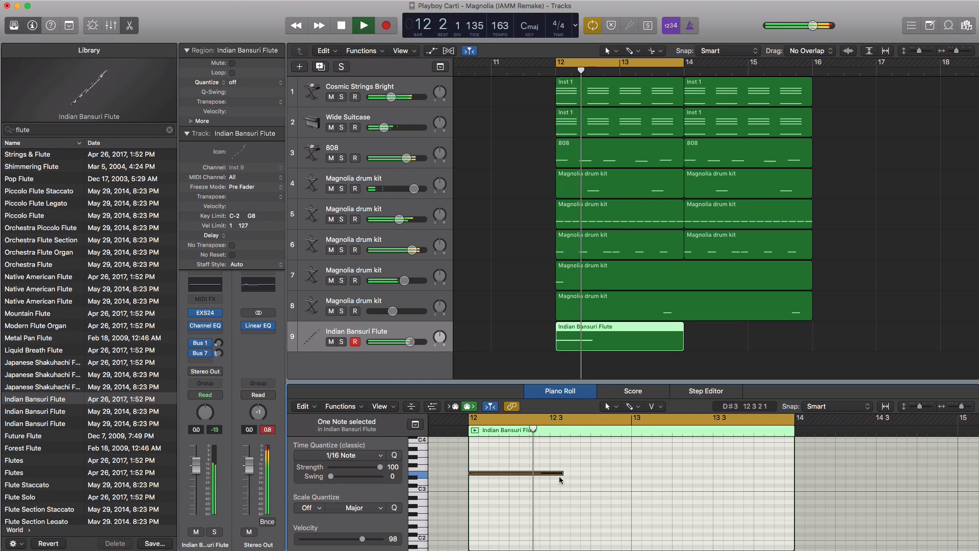
left_click_drag(564, 474, 542, 474)
left_click(551, 474, "super")
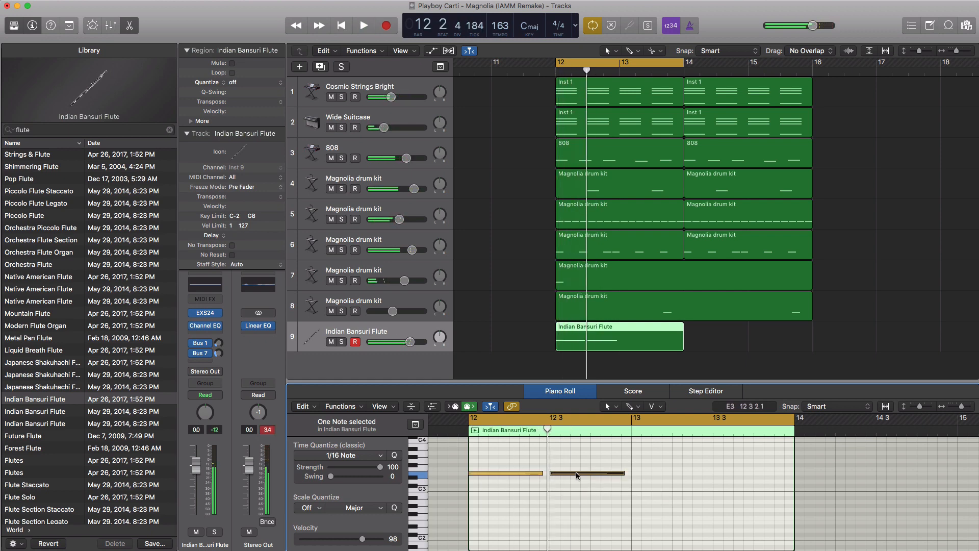
key("space")
key("space")
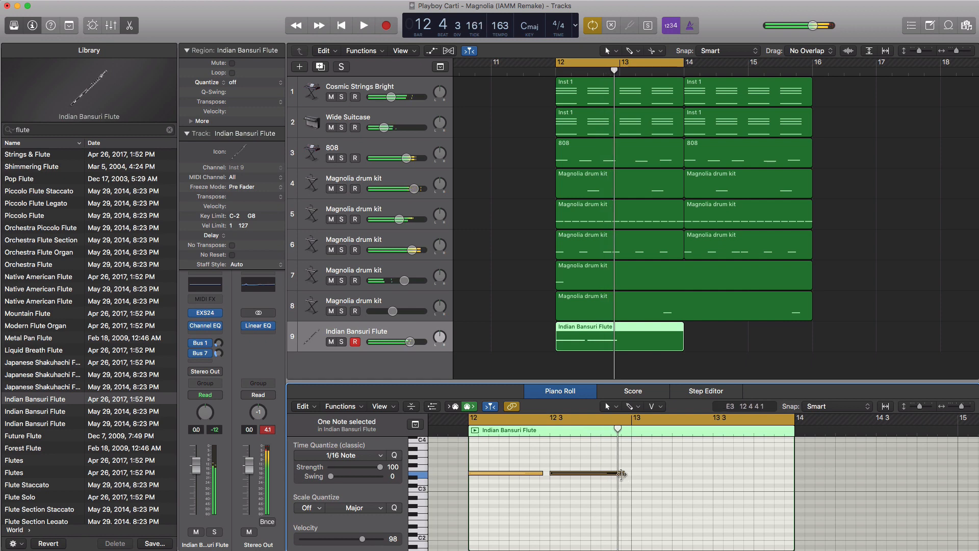
left_click_drag(623, 473, 599, 474)
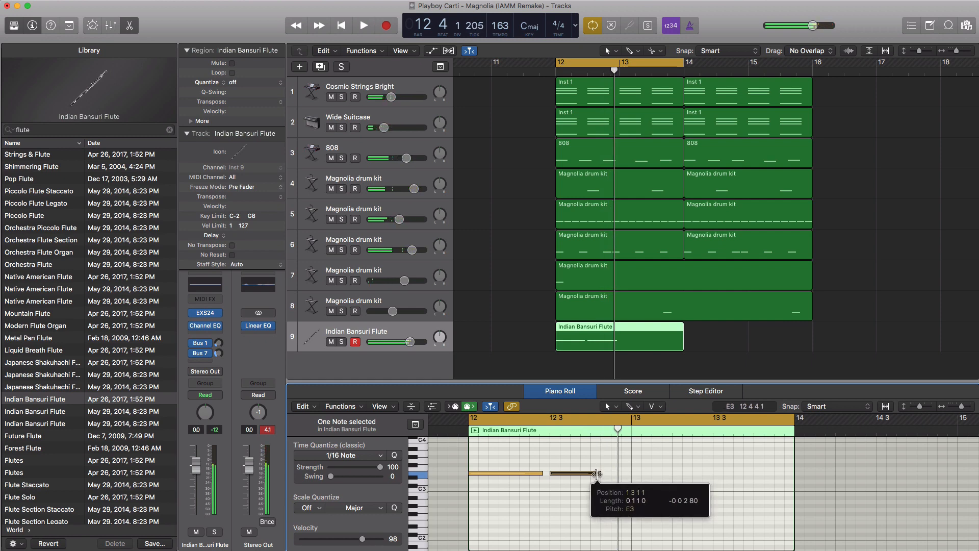
Step: Continue the flute melody with a short D3 at 12 4 3, a long C#3 at 13 1 1 and a one-beat B2 at 13 4 1
left_click(613, 481, "super")
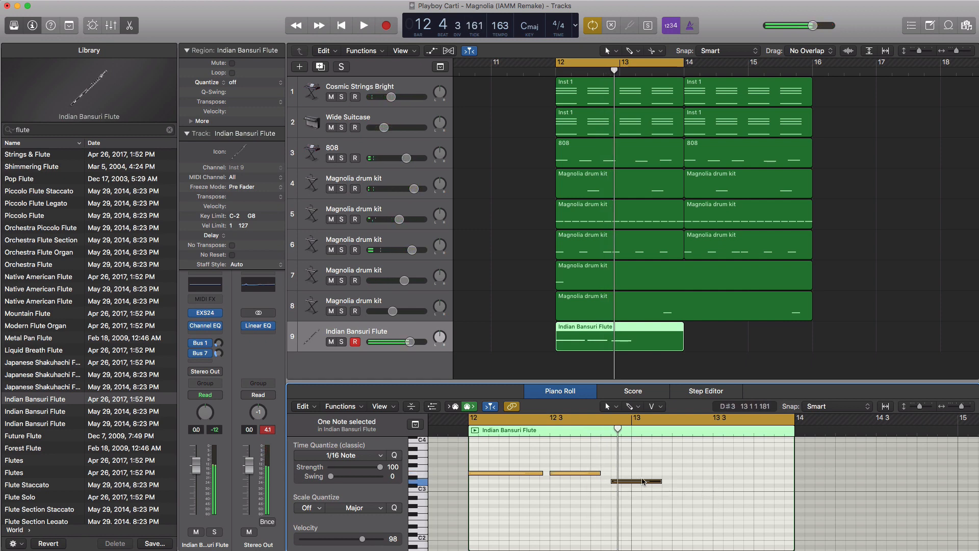
left_click_drag(660, 484, 632, 483)
key("space")
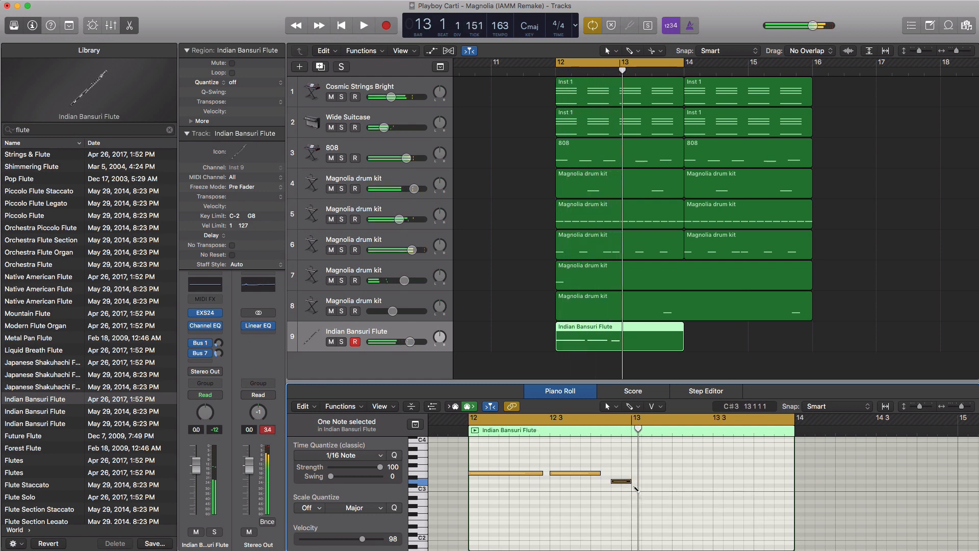
left_click_drag(650, 485, 749, 502)
left_click(757, 494)
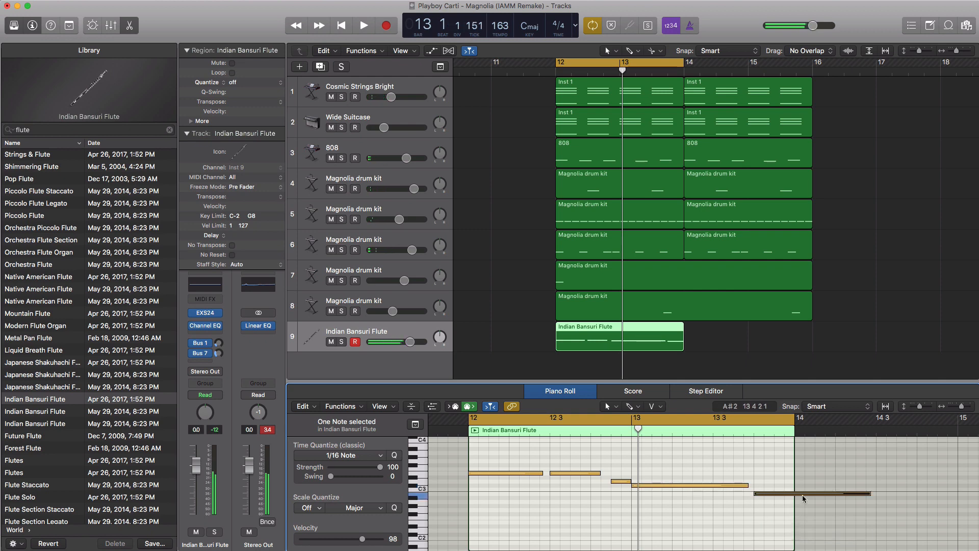
key("space")
left_click_drag(861, 493, 793, 494)
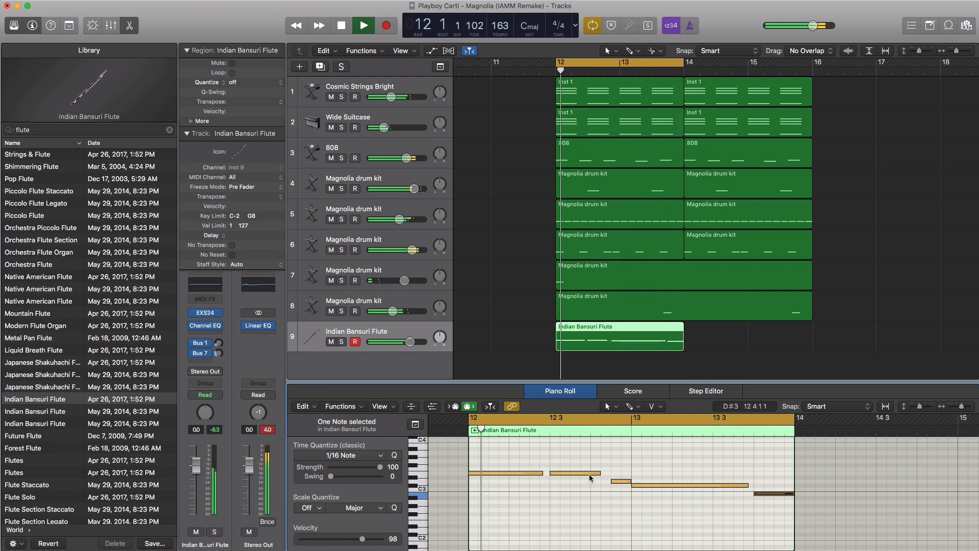
Step: Lengthen the flute's second E3 note slightly and lower the flute track's volume to -5.3 dB while looping
key("space")
left_click_drag(600, 474, 607, 473)
key("space")
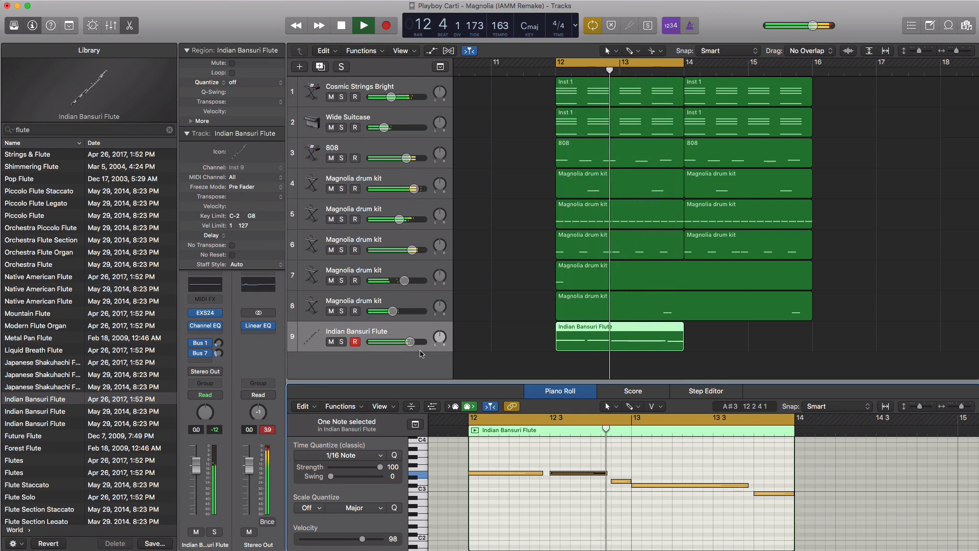
left_click_drag(411, 341, 401, 342)
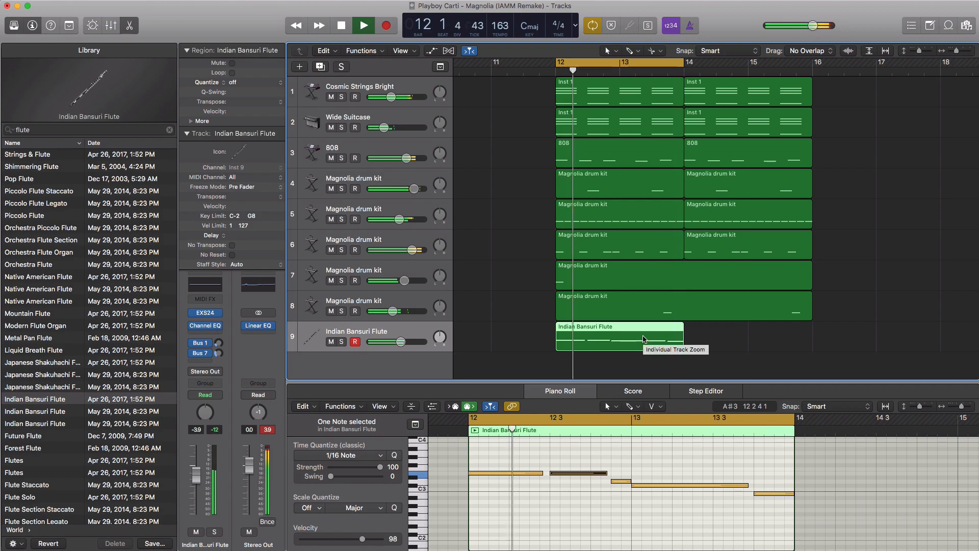
key("space")
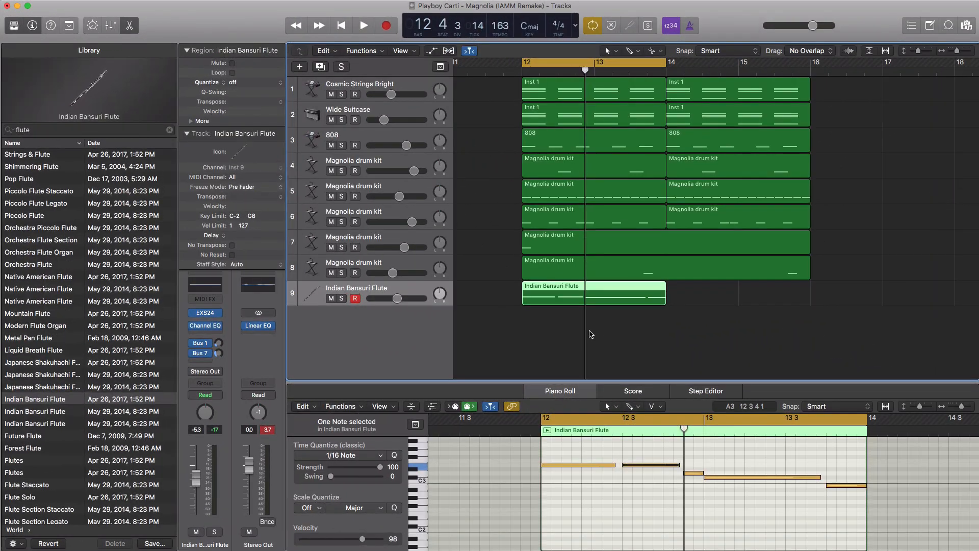
Step: Copy the flute region to bars 14 to 16 and turn off the cycle range
left_click_drag(581, 301, 725, 305)
key("super+Left")
key("super+Left")
key("super+Left")
key("super+Up")
key("super+Left")
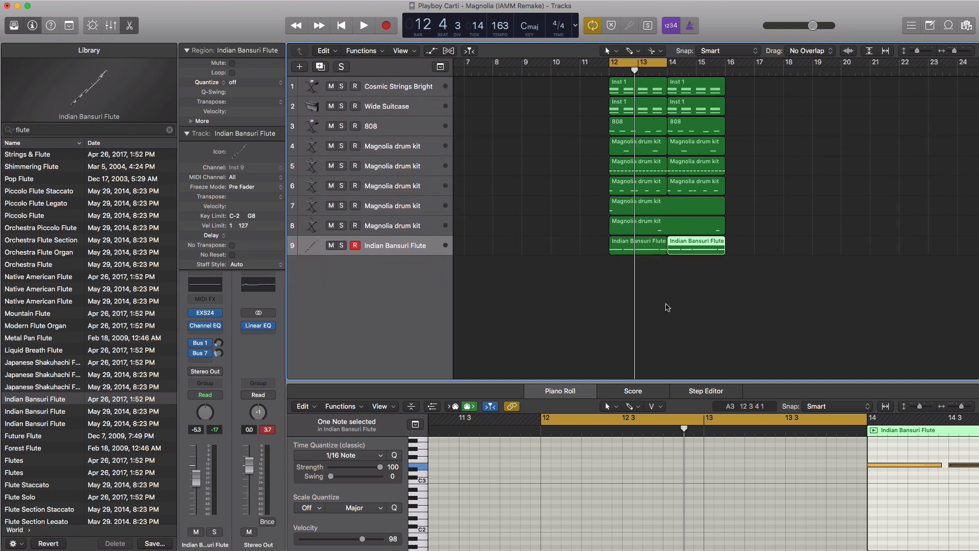
left_click(623, 62)
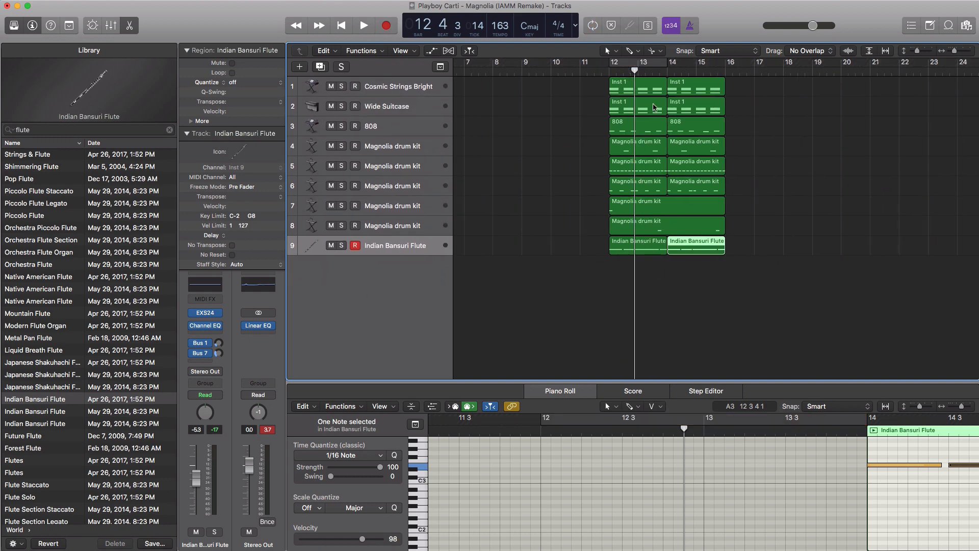
Step: Copy the four-bar block of regions on all nine tracks repeatedly to fill bars 1 to 21
left_click_drag(747, 279, 588, 76)
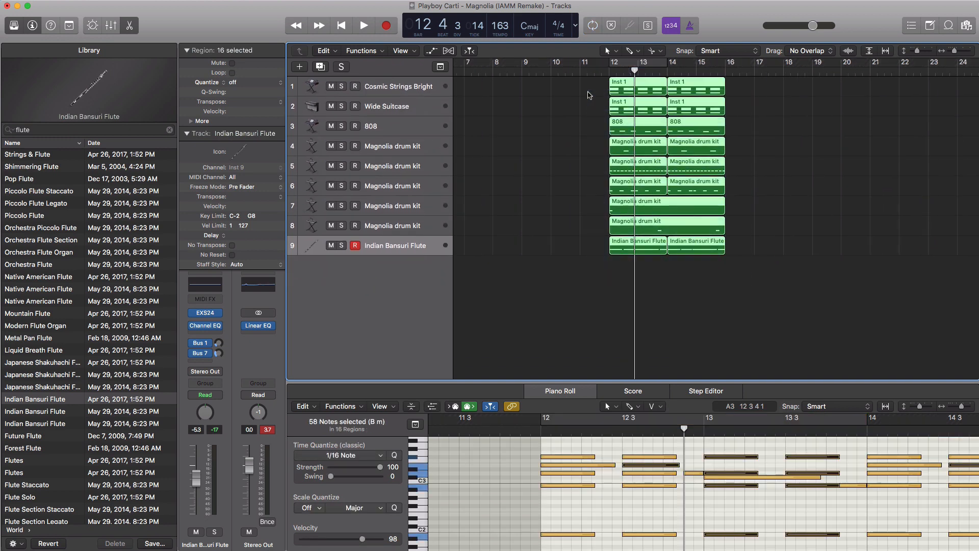
scroll(582, 101, "left", 5)
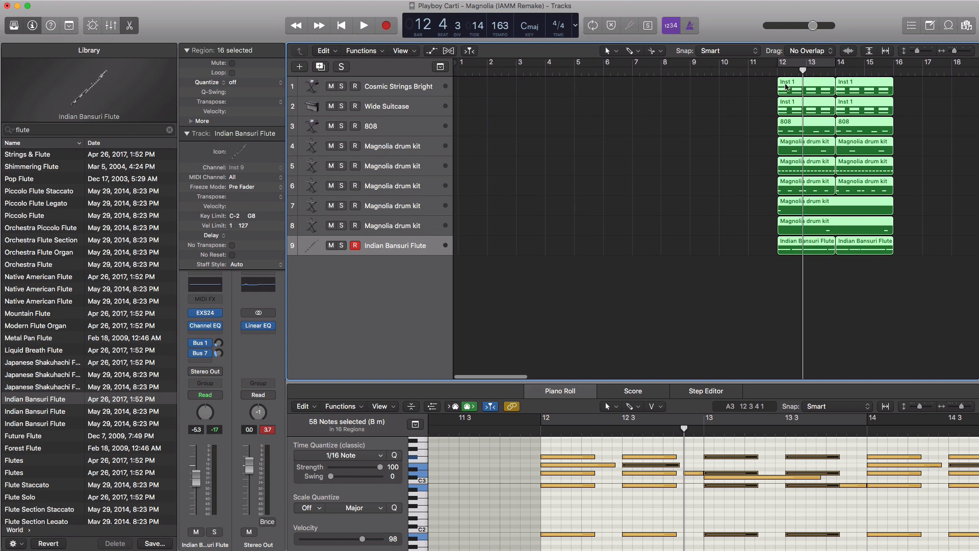
left_click_drag(787, 86, 597, 89)
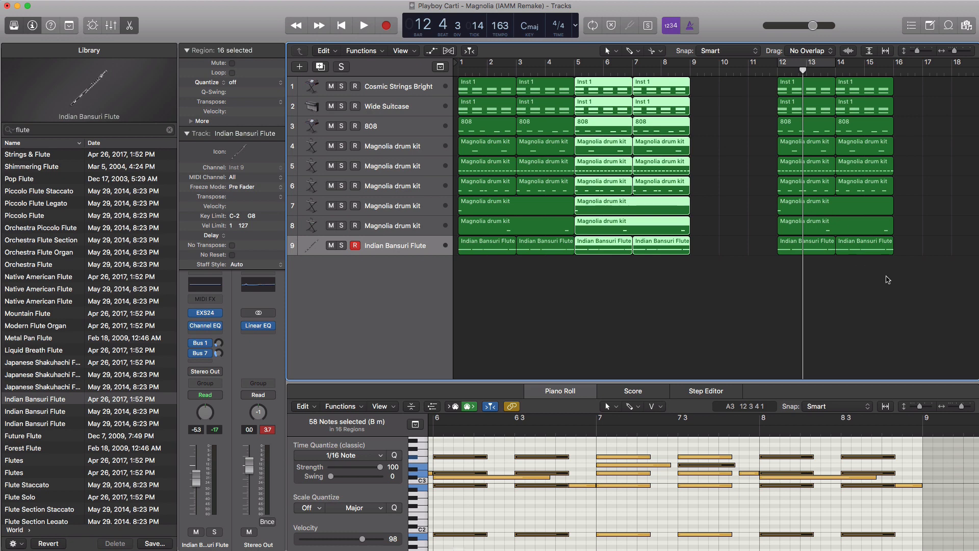
left_click_drag(897, 271, 917, 92)
scroll(634, 254, "down", 5)
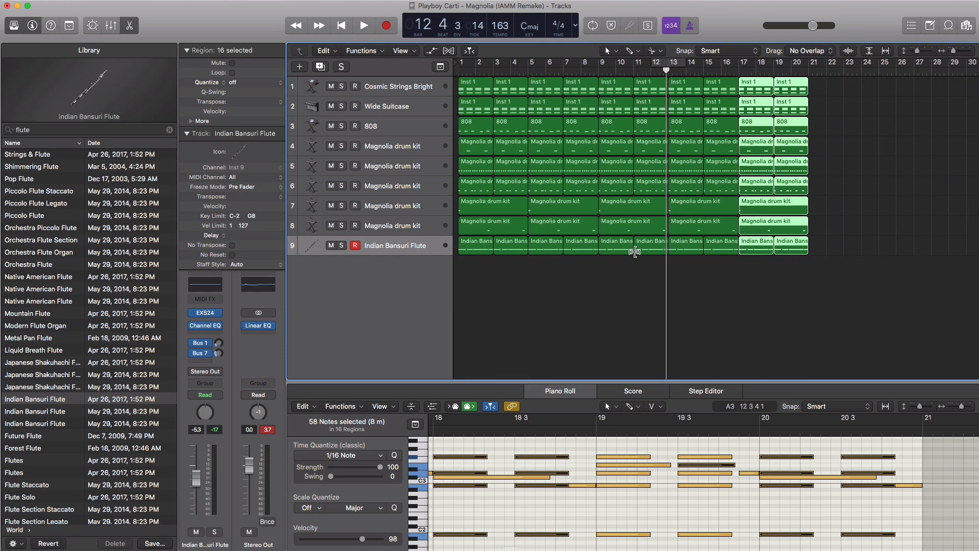
Step: Delete the regions on tracks 6 to 9 from the first eight bars of the arrangement
left_click_drag(522, 274, 460, 176)
key("Delete")
key("Delete")
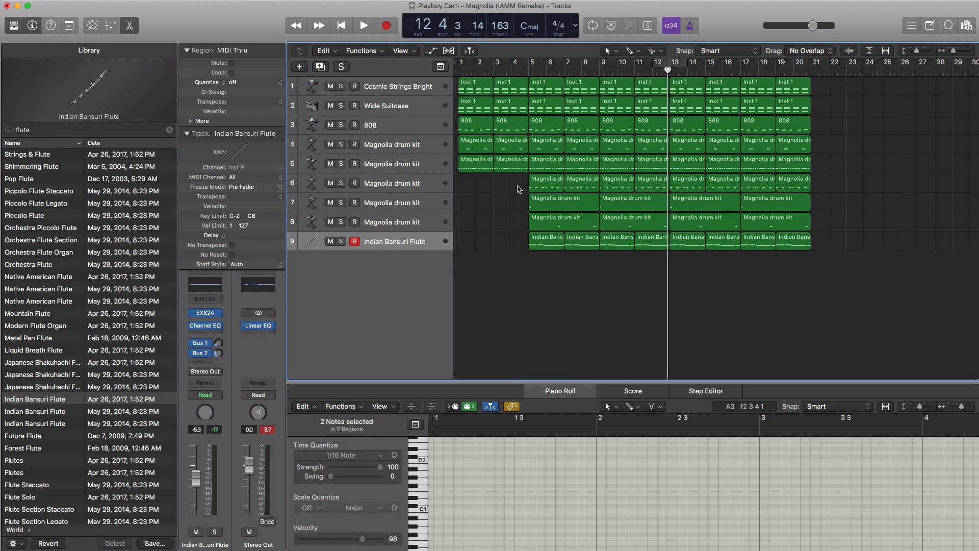
left_click_drag(518, 189, 587, 260)
key("Delete")
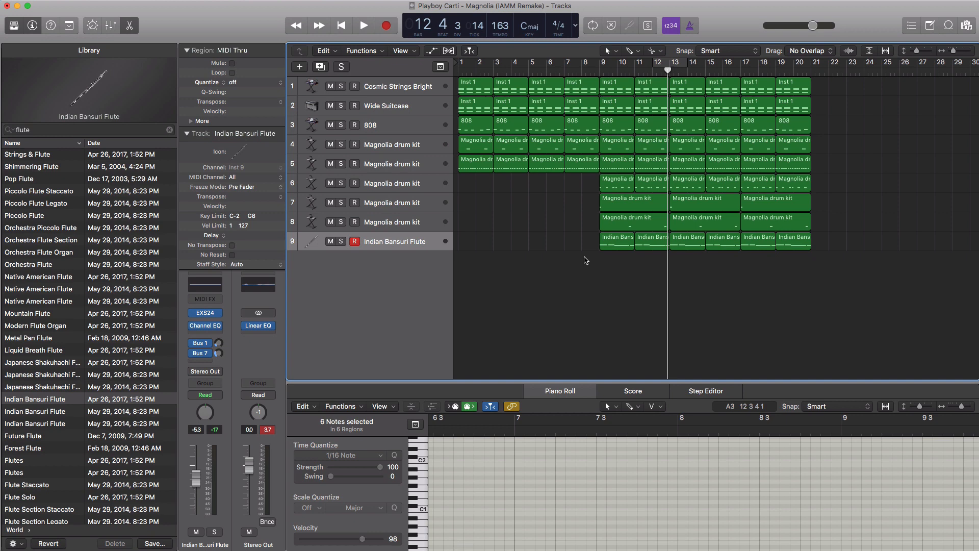
Step: Play the full arrangement from bar 1 through to its end
key("Return")
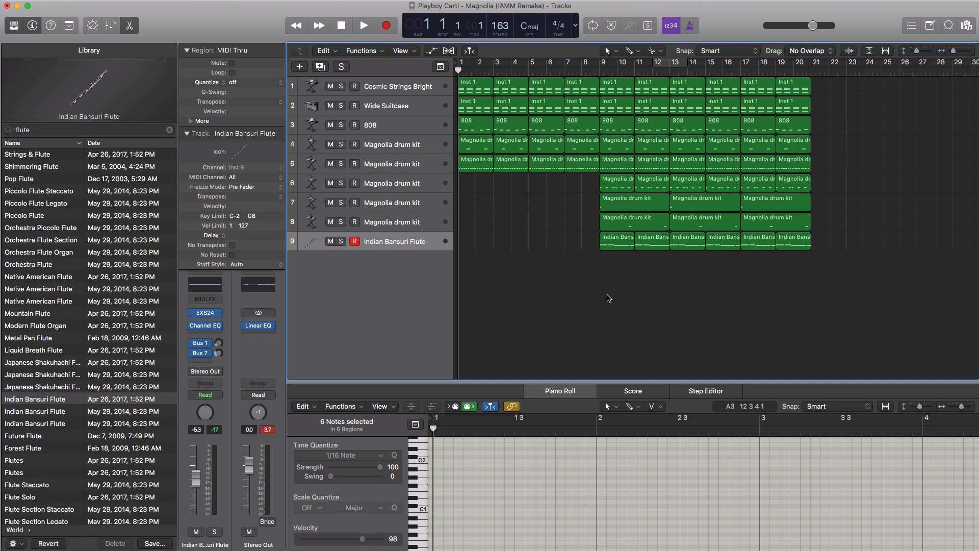
key("space")
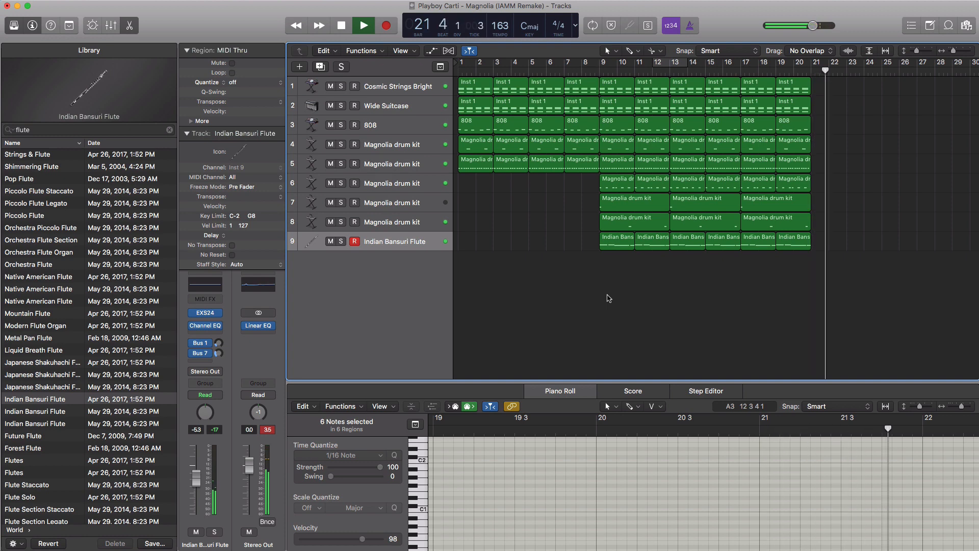
key("space")
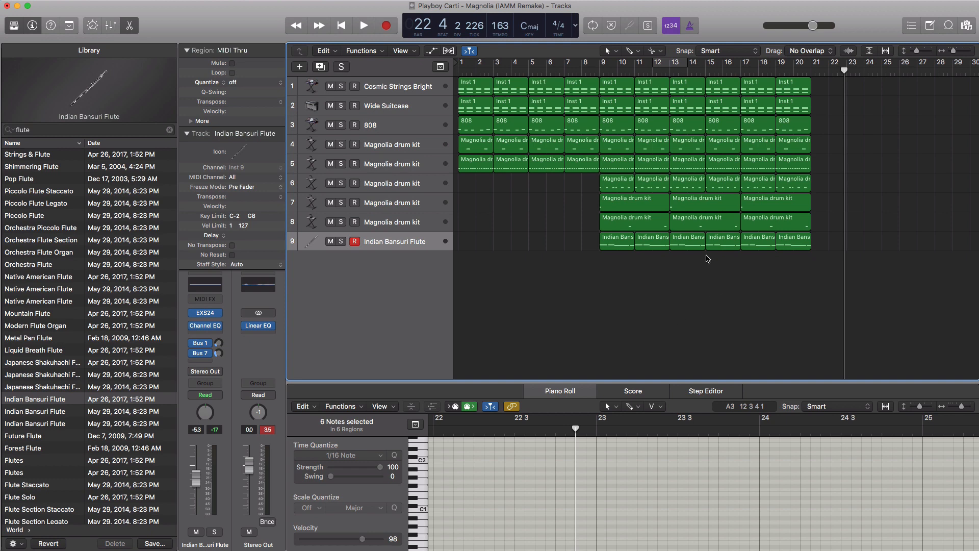
Step: Hide the Piano Roll editor and the Library to leave the arrangement in full view
key("x")
key("x")
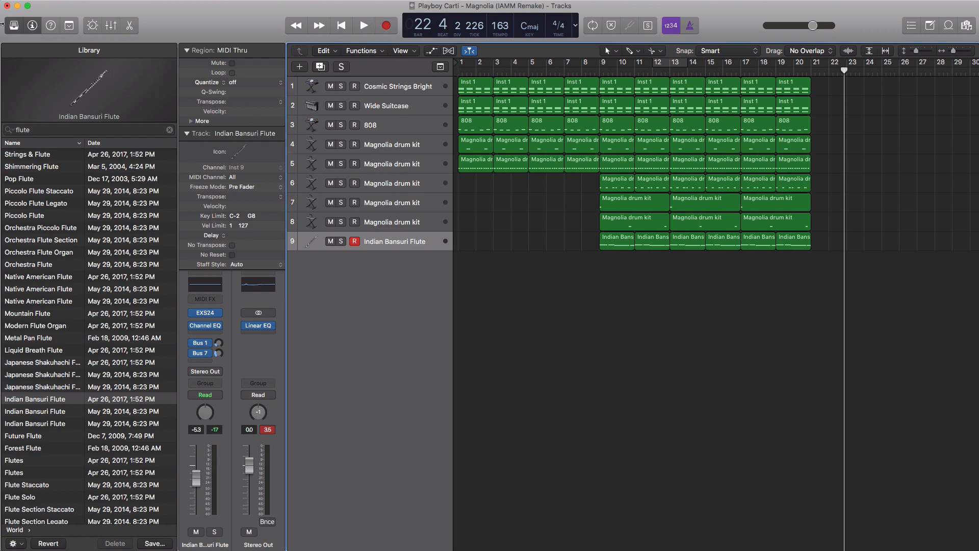
left_click(17, 30)
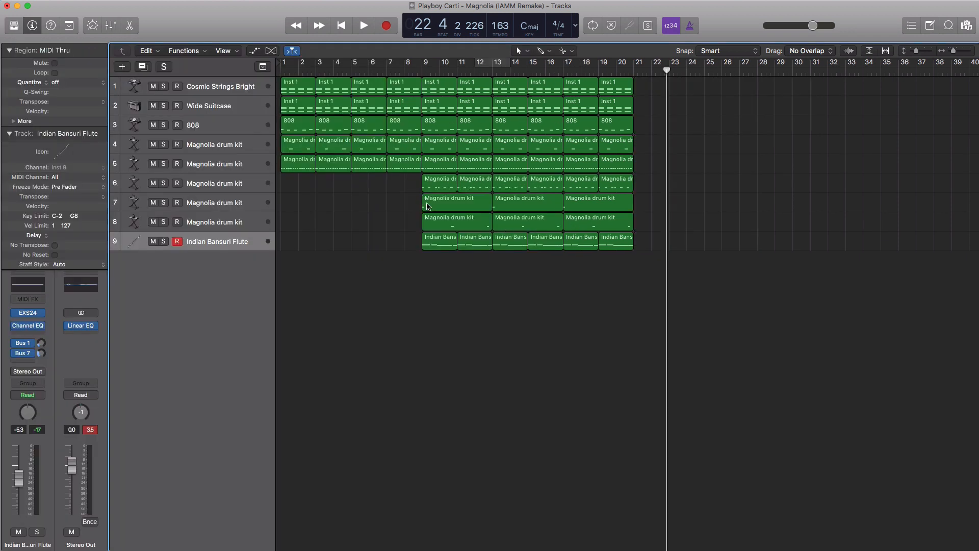